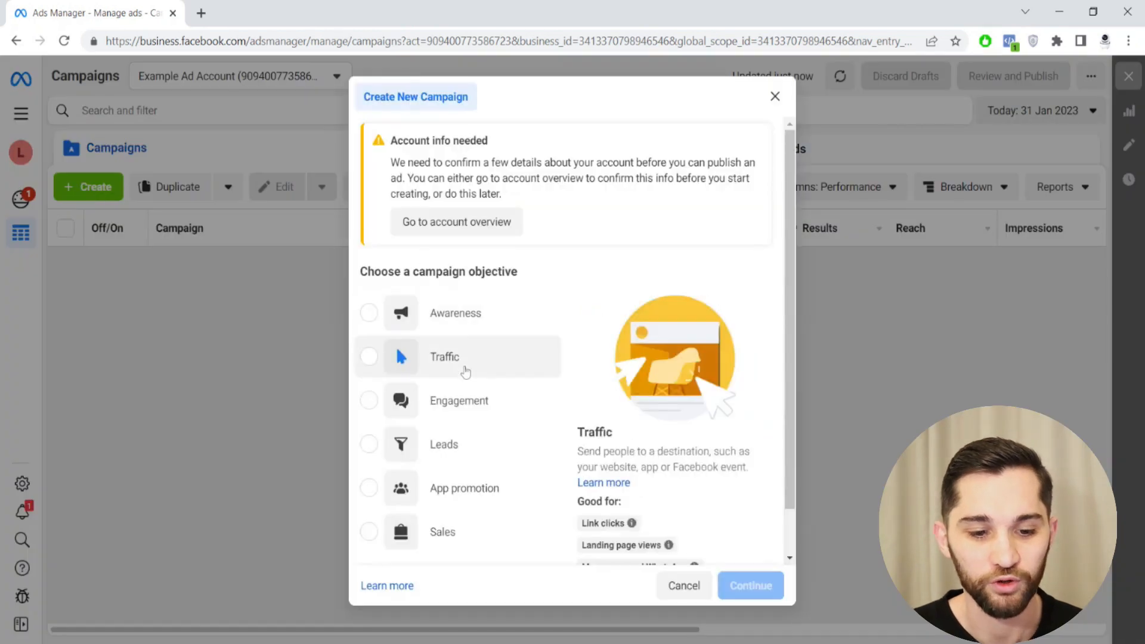
Step: Fill in the website contact form with the full name, the company name "joe blogs inc" and the phone number
scroll(463, 373, "down", 1)
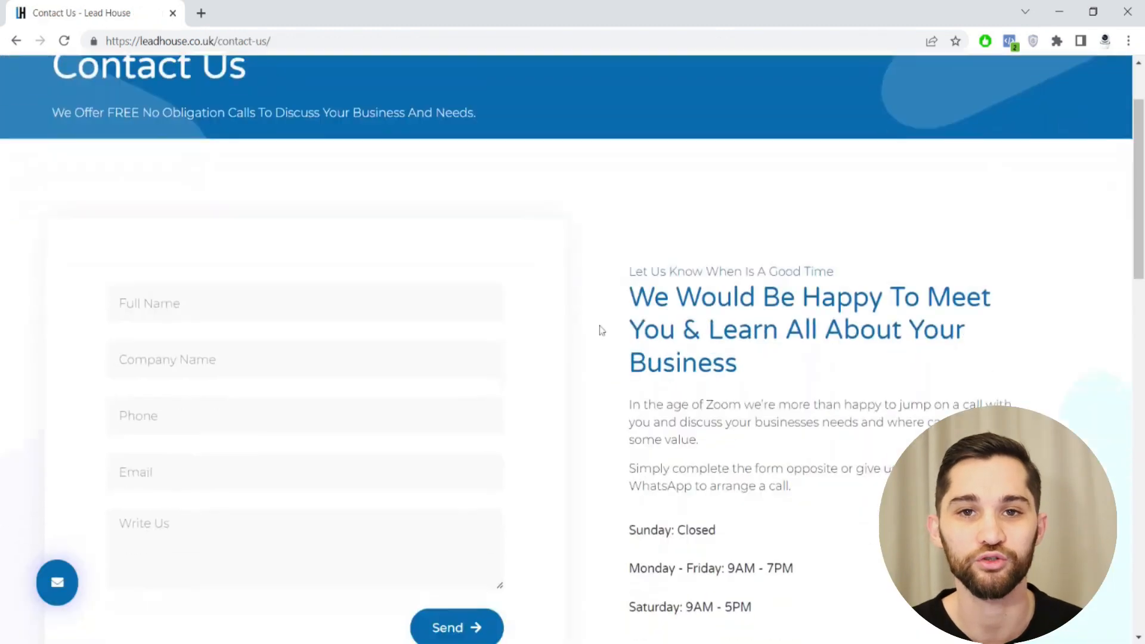
left_click(306, 263)
type("mr joe blogs")
key("Tab")
type("joe blogs inc")
key("Tab")
type("00000000000")
key("Tab")
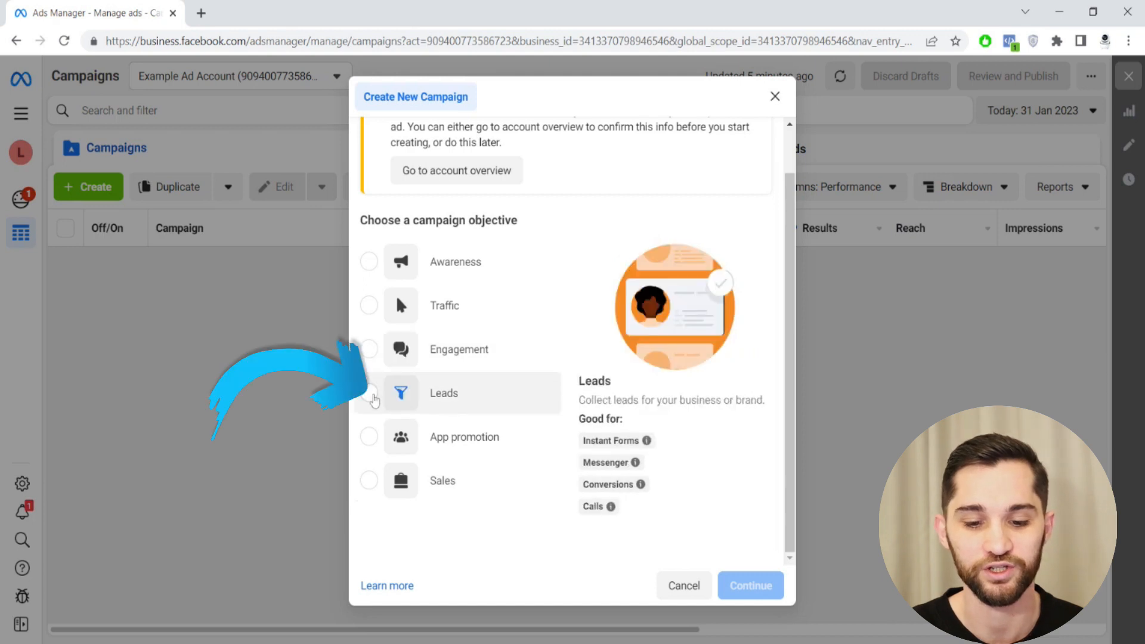
Step: Create a new campaign with the Leads objective and name it "PROSPECTING: Lead Gen - FBLF"
left_click(384, 392)
left_click(745, 589)
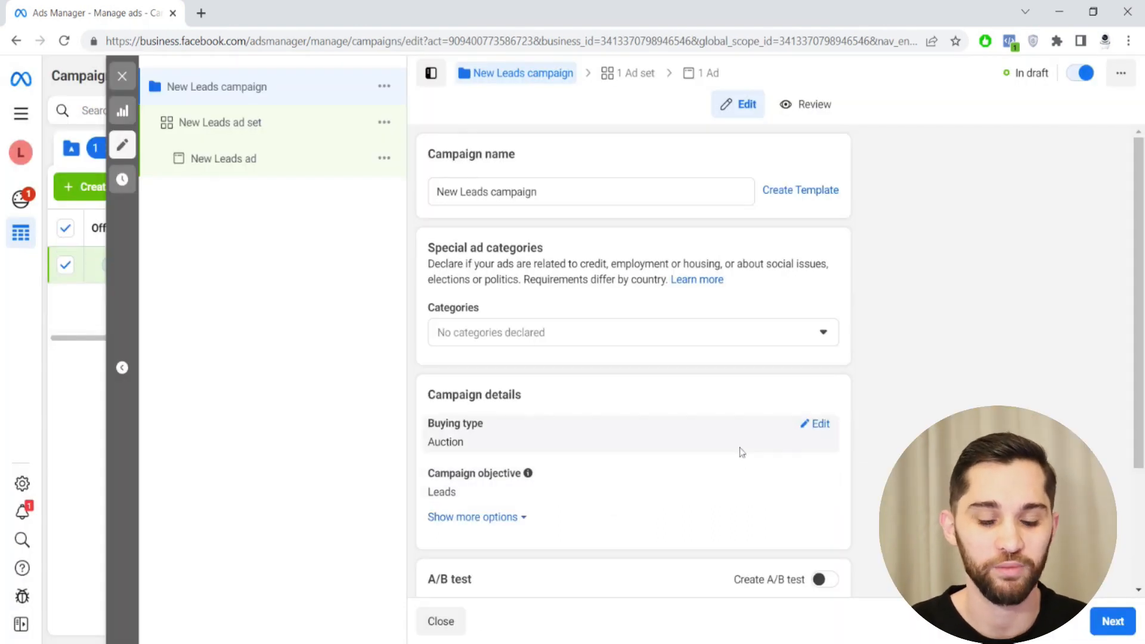
triple_click(571, 203)
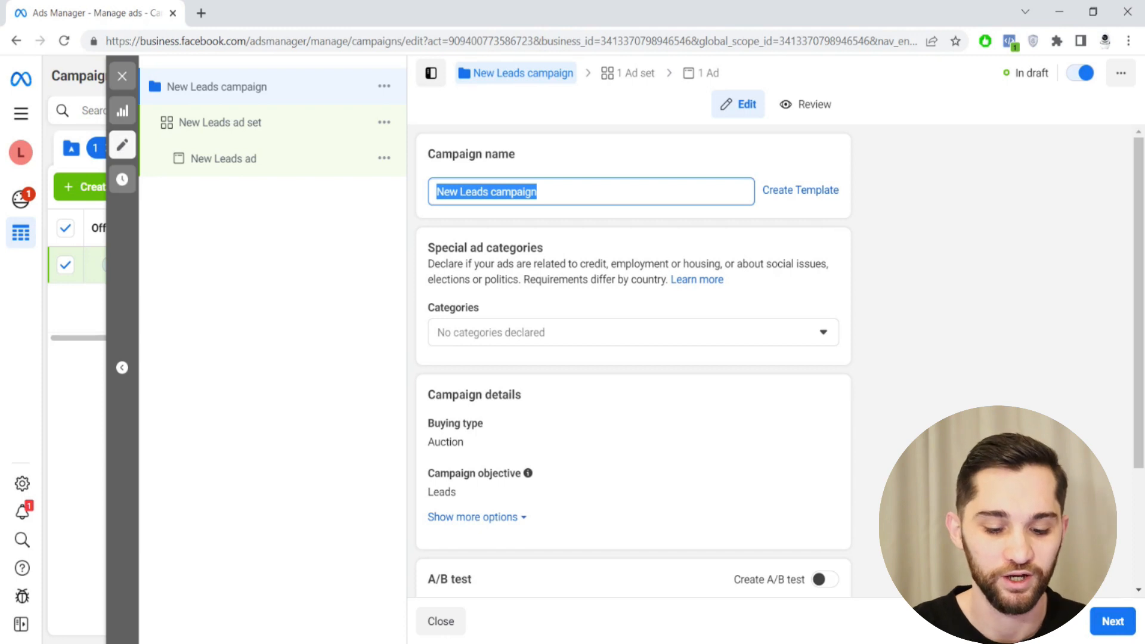
type("PROSPECTING: Lead Gen - FBLF")
Step: Turn on Advantage campaign budget for the campaign
scroll(835, 296, "down", 3)
scroll(682, 283, "up", 2)
scroll(682, 283, "down", 2)
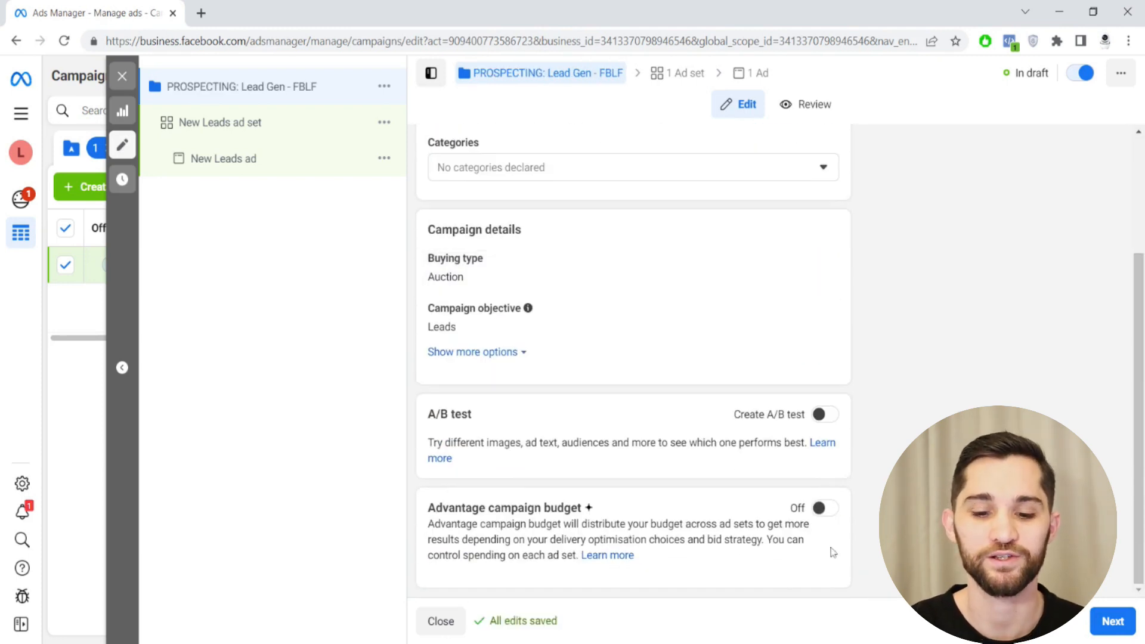
left_click(822, 508)
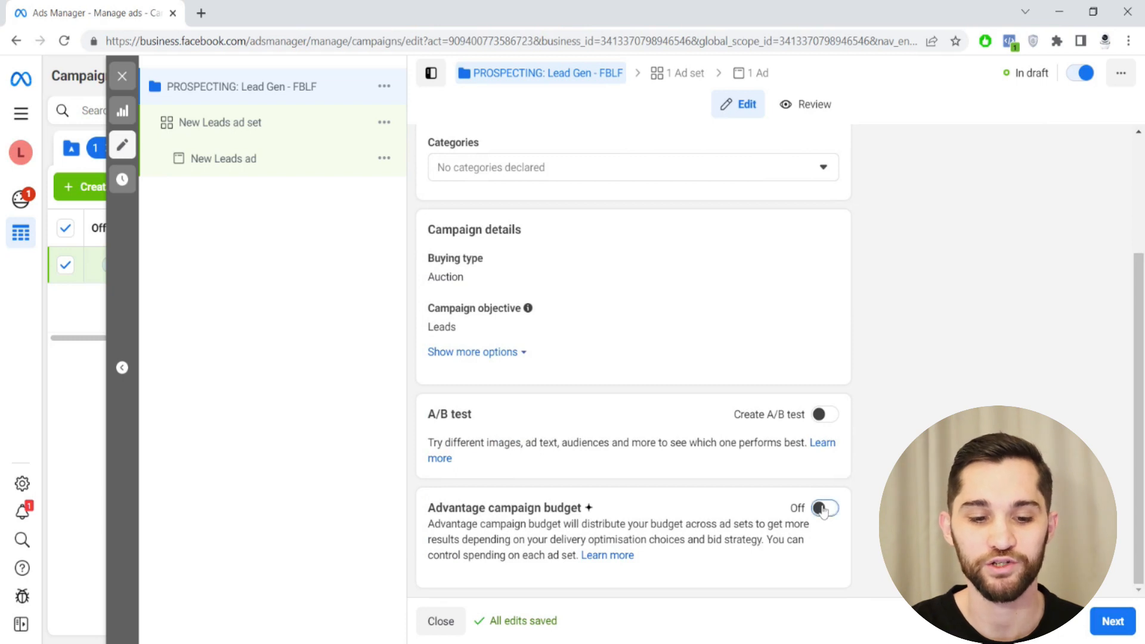
scroll(783, 500, "down", 2)
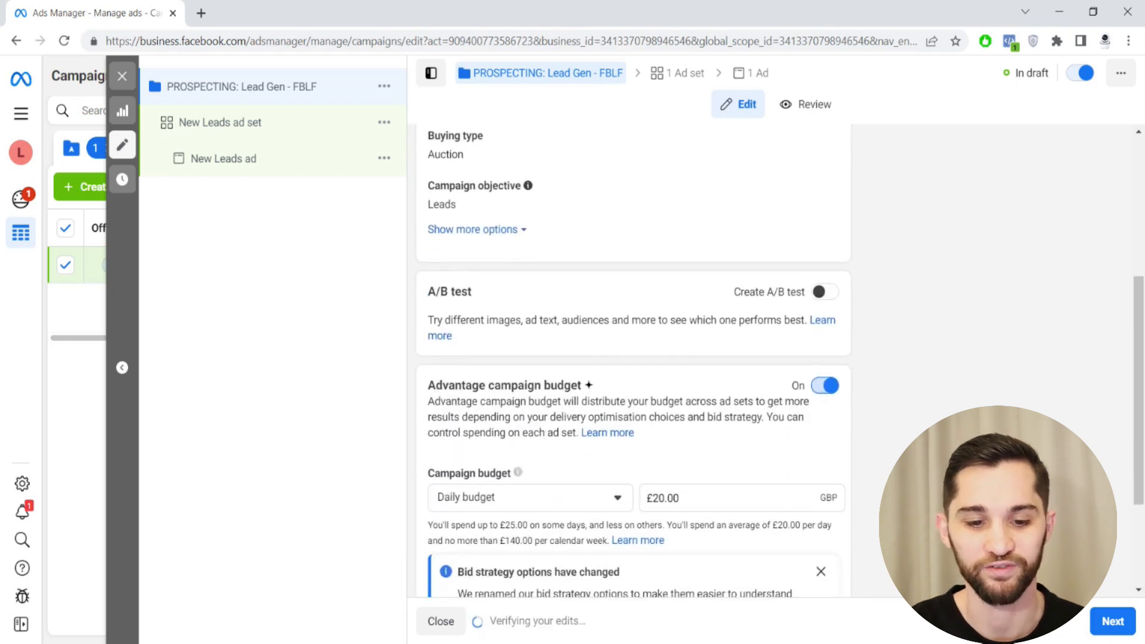
left_click_drag(425, 385, 588, 386)
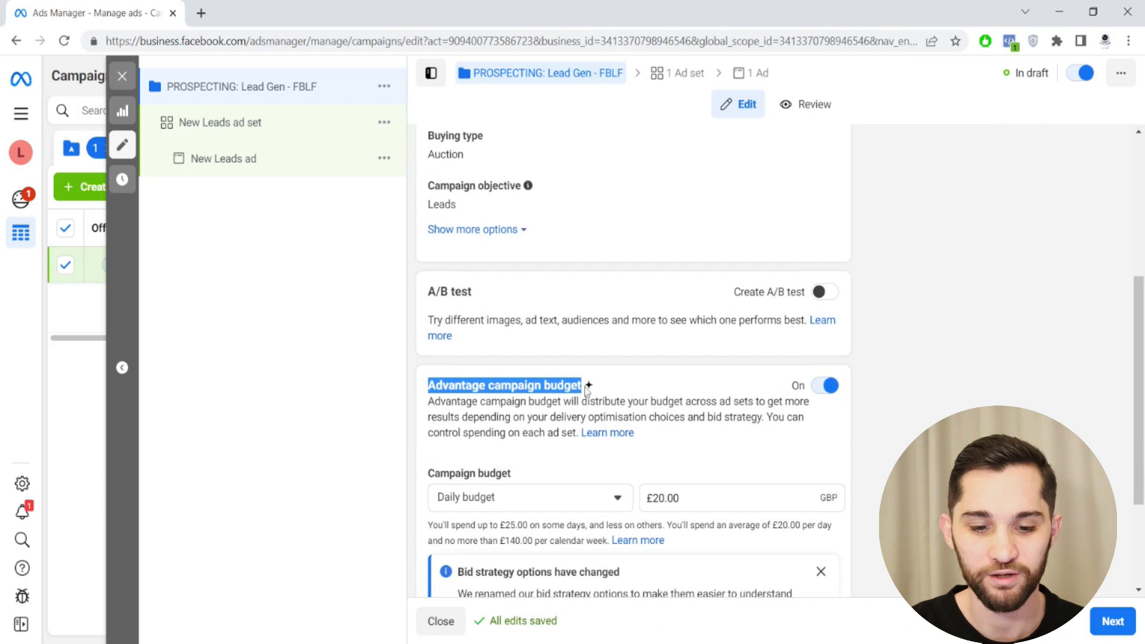
left_click(613, 386)
Step: Set the campaign's daily budget to £10.00
scroll(661, 444, "down", 2)
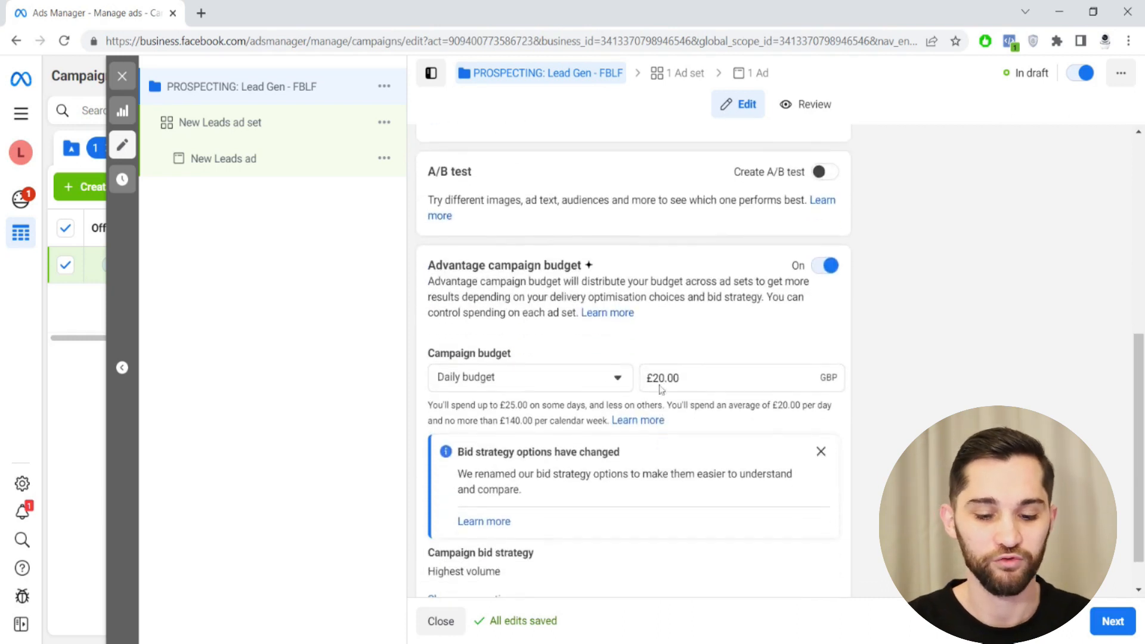
left_click(659, 378)
key("BackSpace")
type("1")
left_click(650, 348)
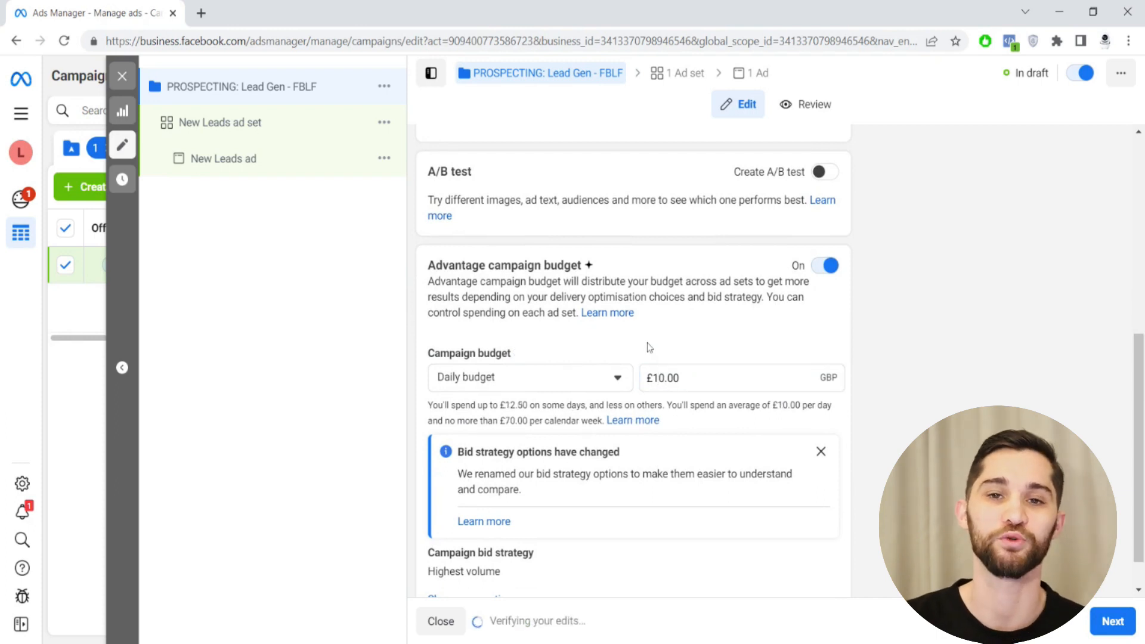
scroll(633, 361, "up", 6)
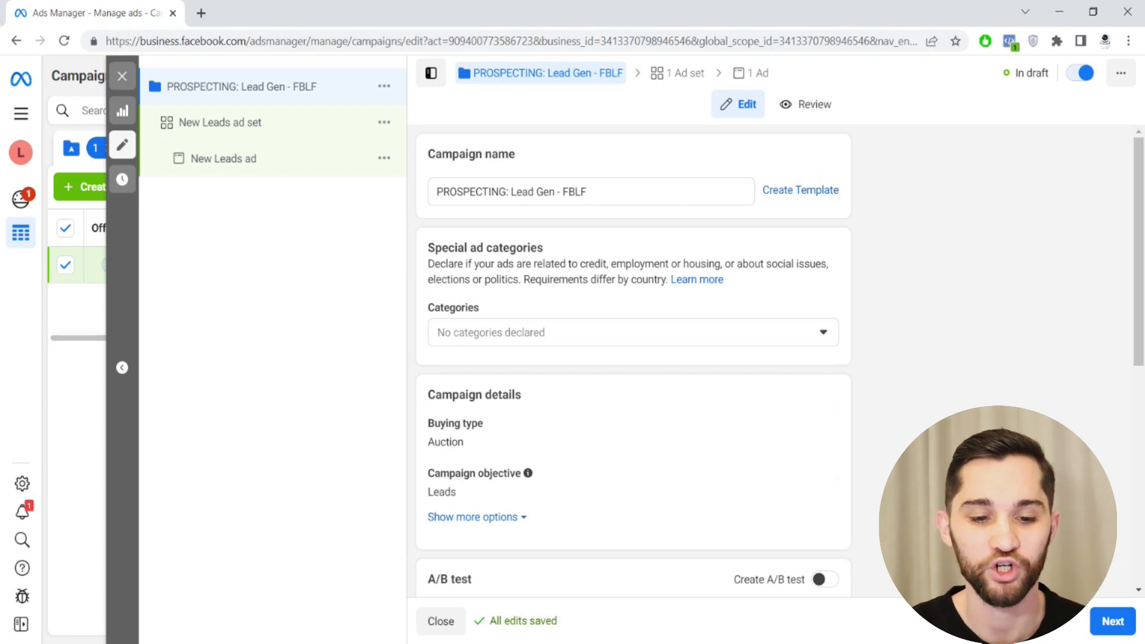
scroll(637, 301, "down", 6)
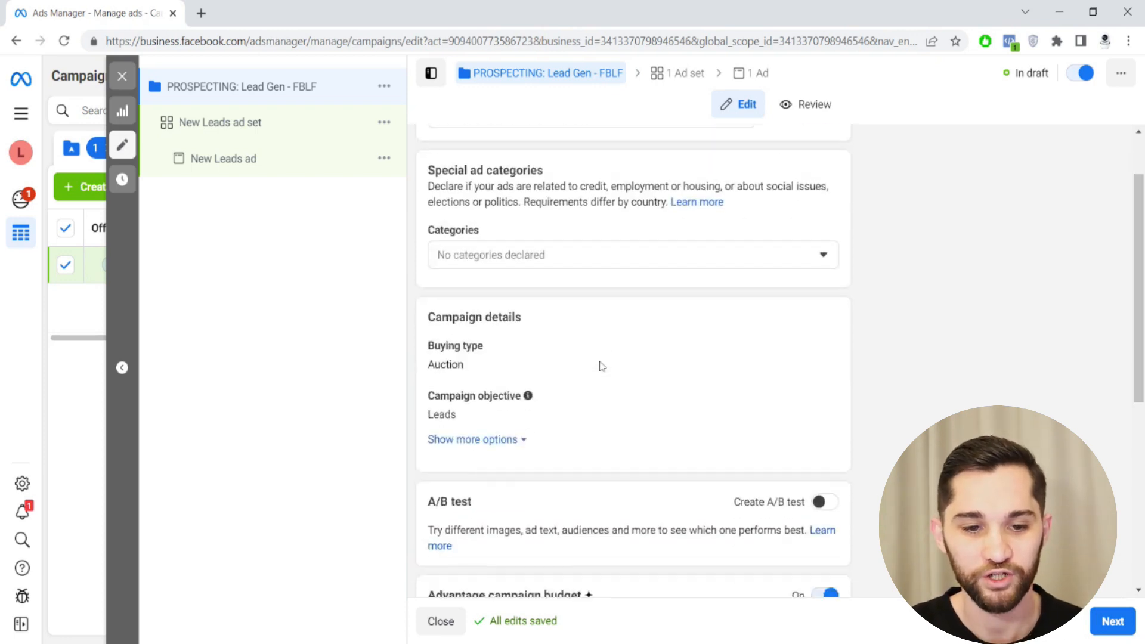
scroll(525, 179, "up", 2)
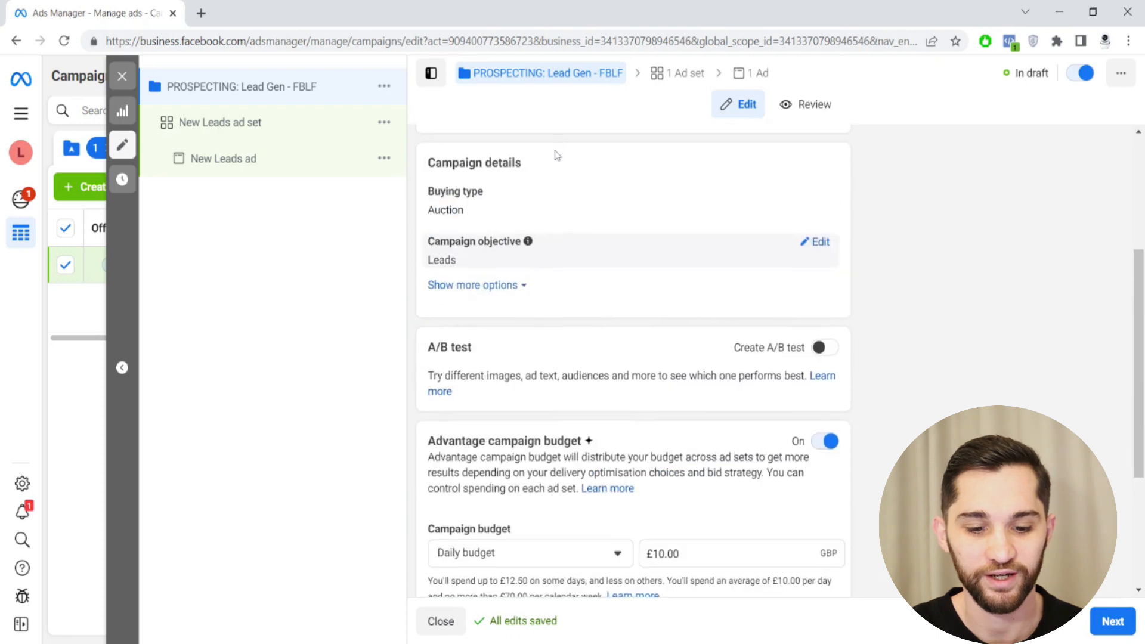
scroll(548, 346, "down", 4)
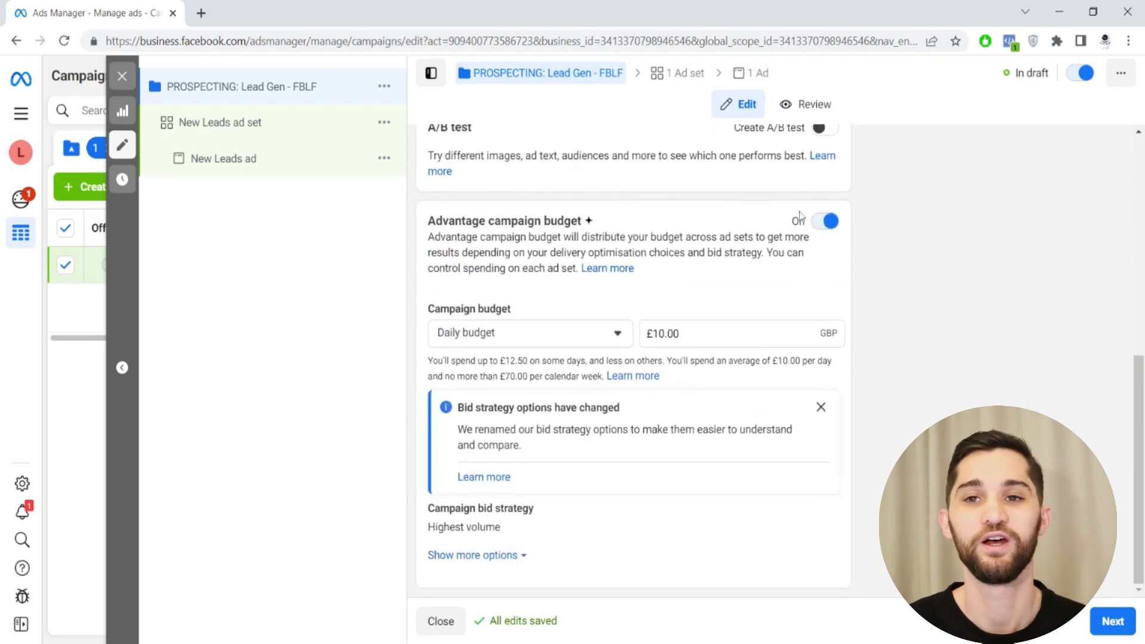
Step: Rename the campaign's ad set to "Interests: Stacked" and keep Instant Forms as its conversion location
left_click(248, 136)
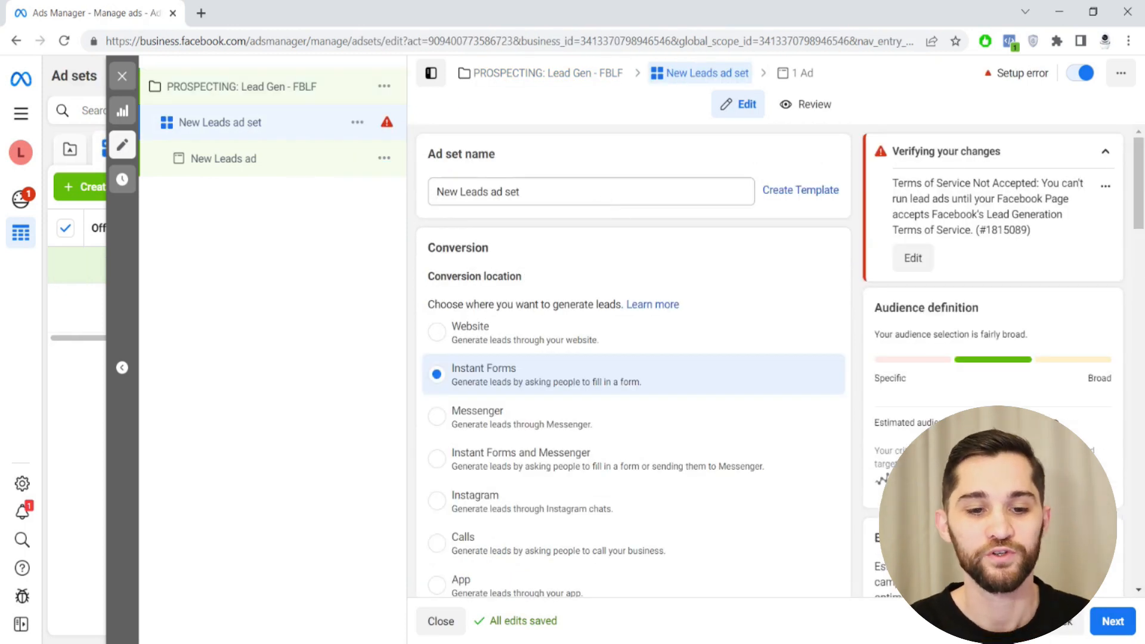
left_click_drag(519, 192, 436, 192)
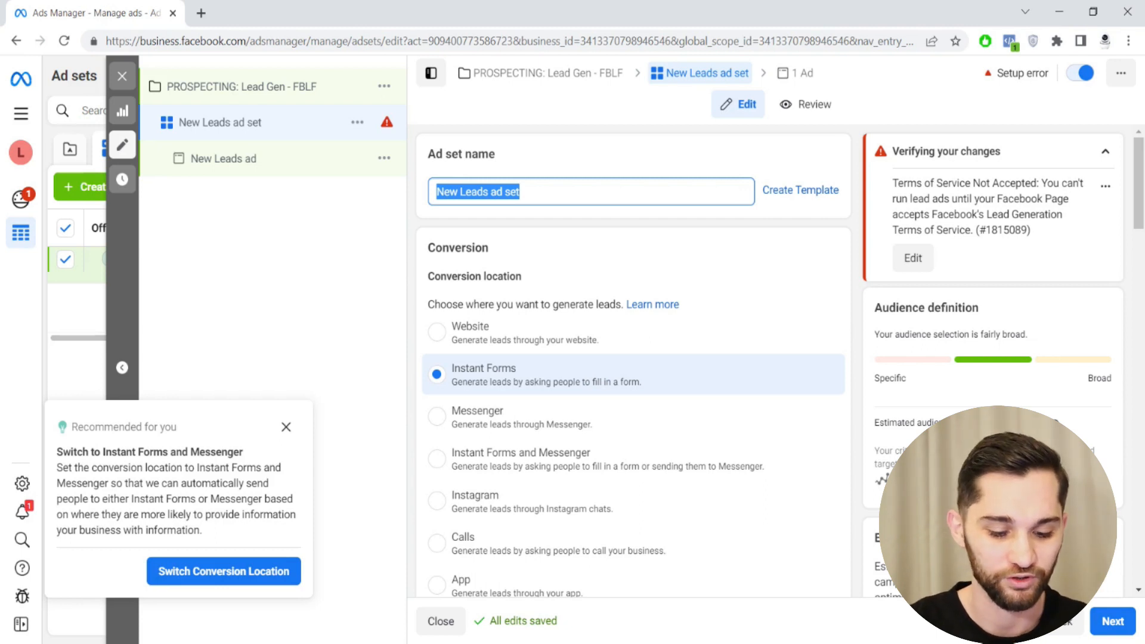
type("Interests: Stacked")
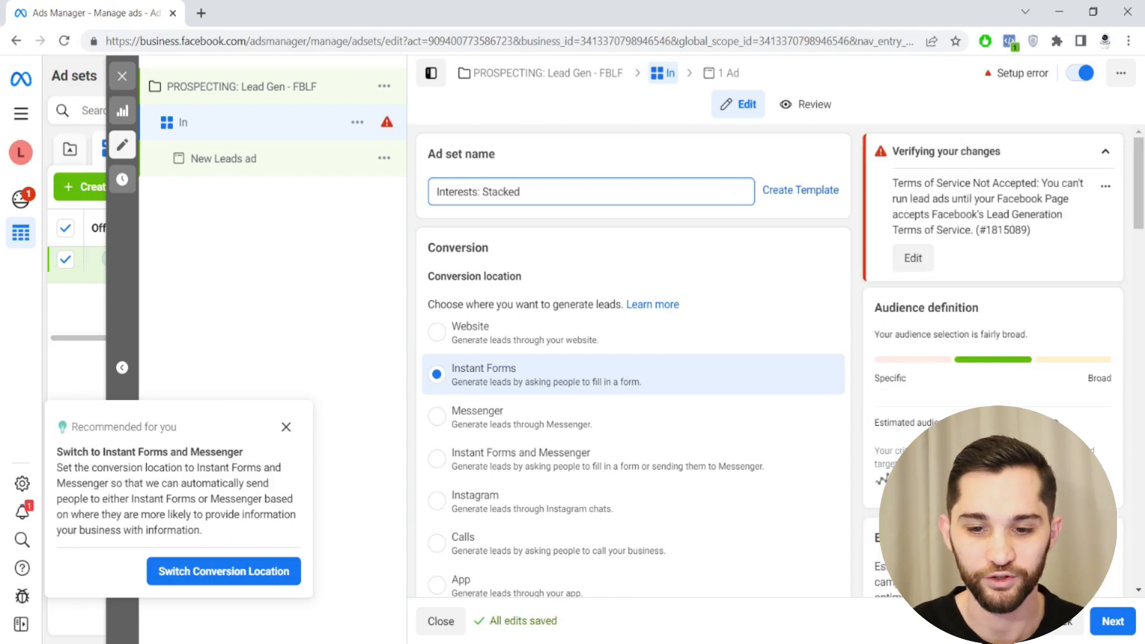
left_click(853, 267)
scroll(853, 267, "down", 1)
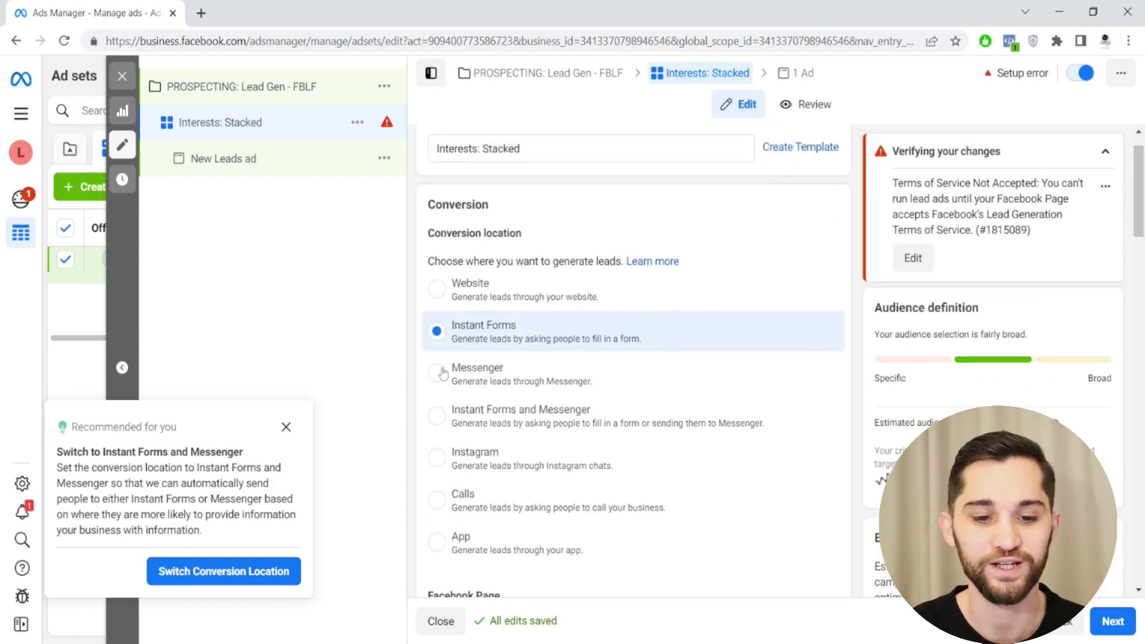
left_click(441, 335)
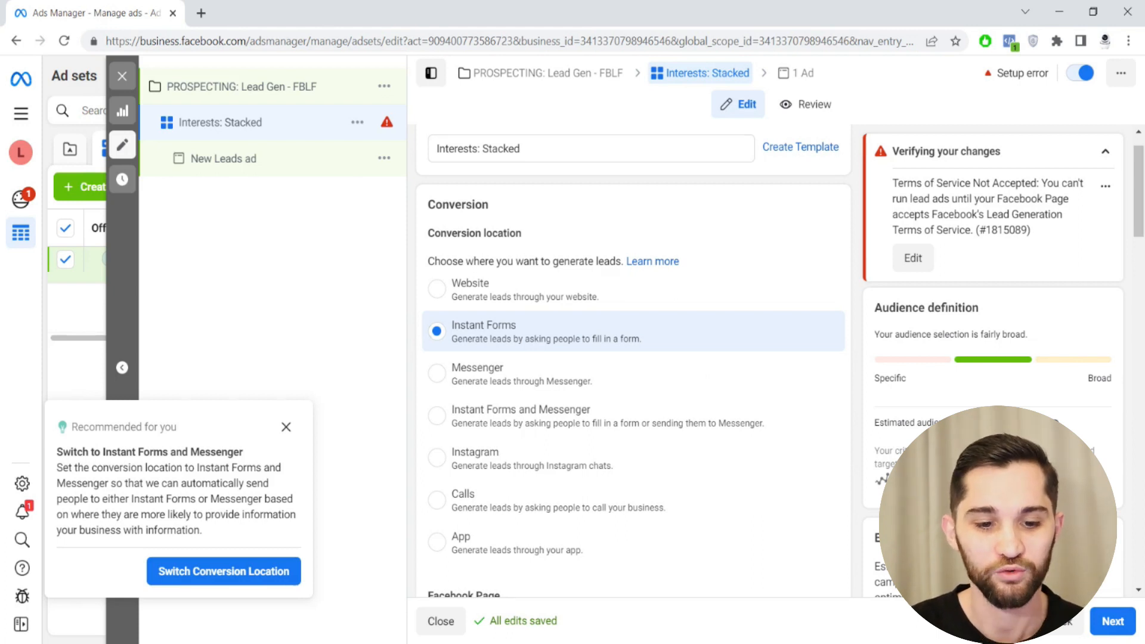
Step: Open Meta's Lead Ads Terms for the selected Facebook Page and agree to the terms and conditions
scroll(602, 370, "down", 4)
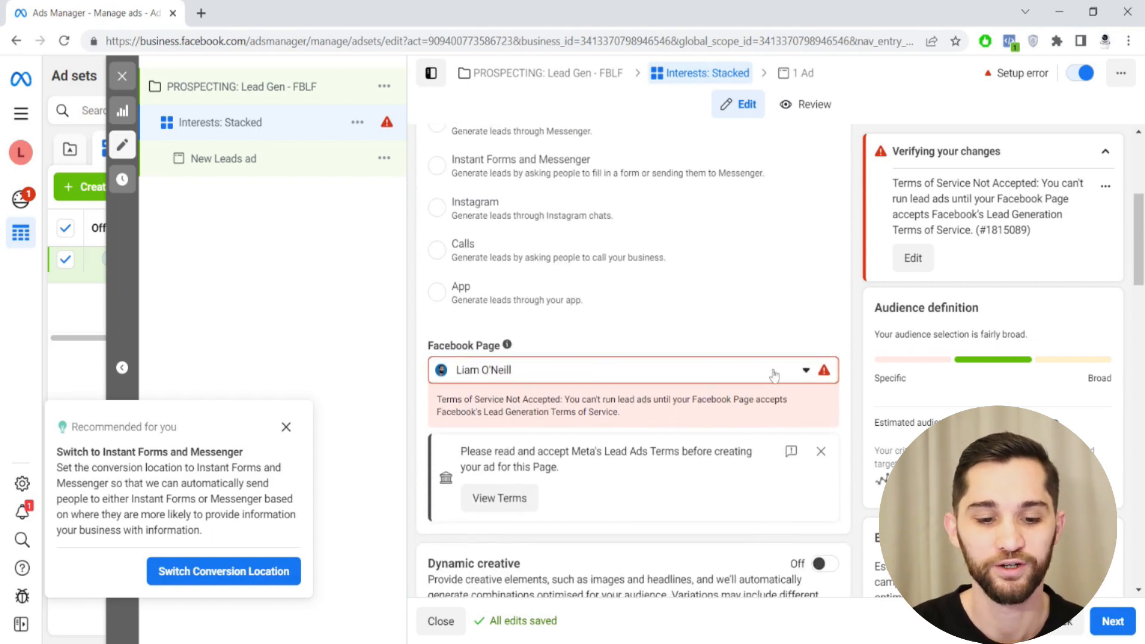
scroll(861, 323, "down", 2)
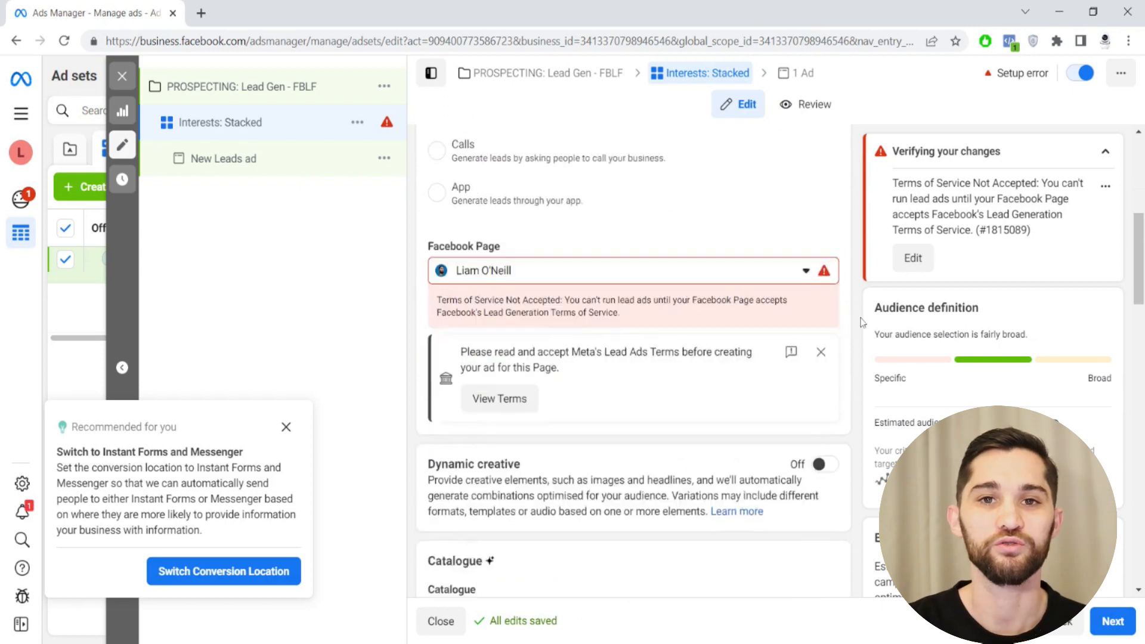
scroll(862, 322, "down", 1)
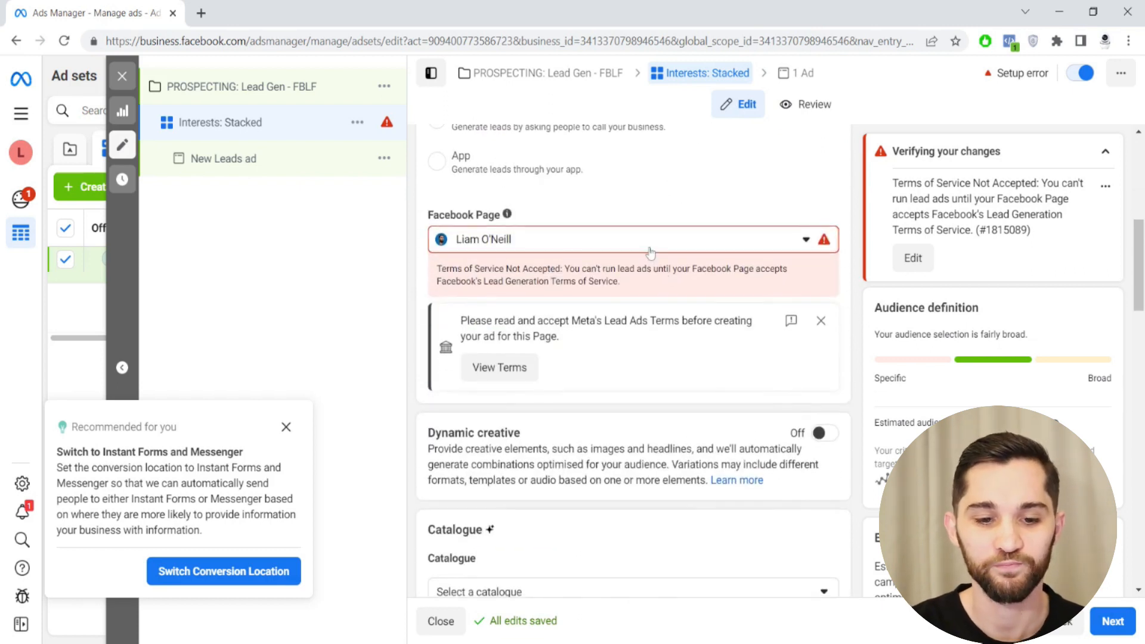
scroll(649, 253, "down", 1)
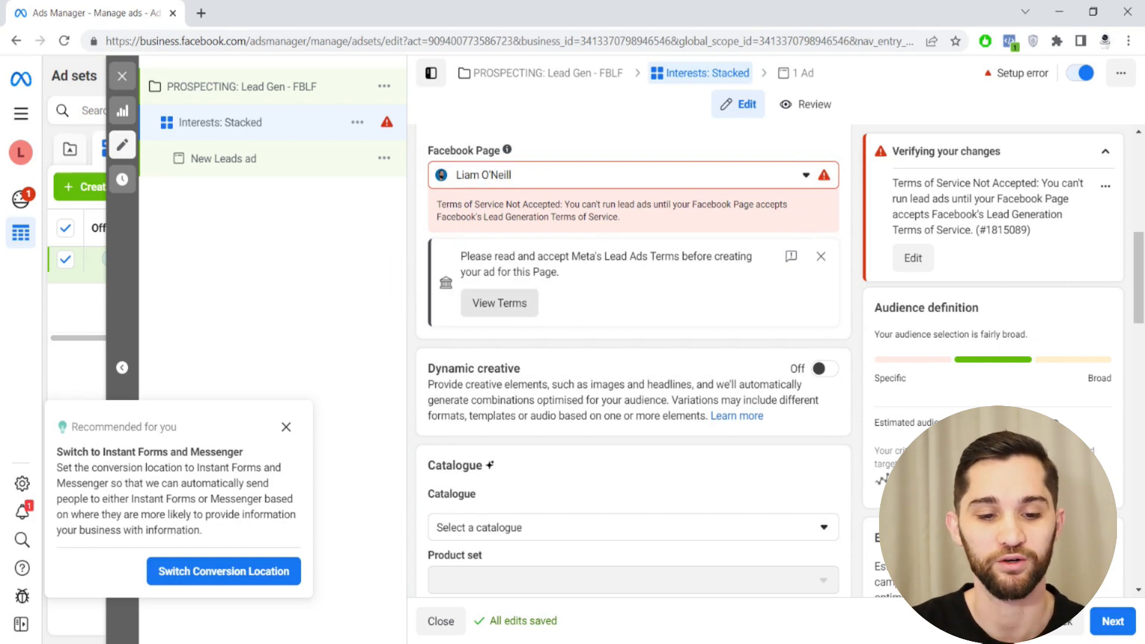
left_click(499, 303)
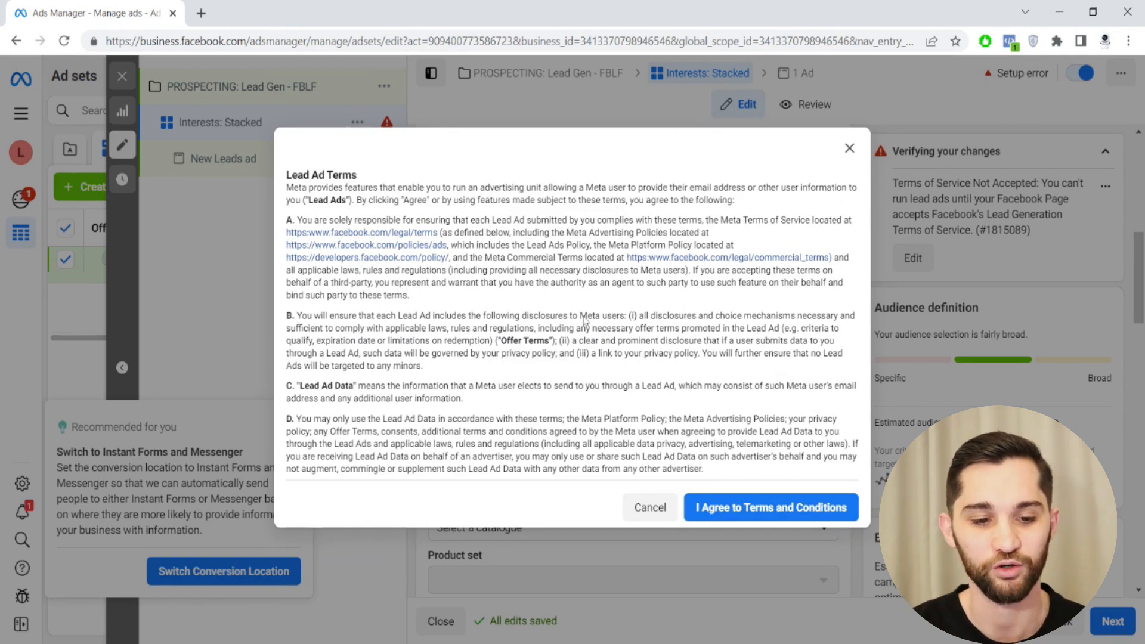
scroll(584, 320, "down", 5)
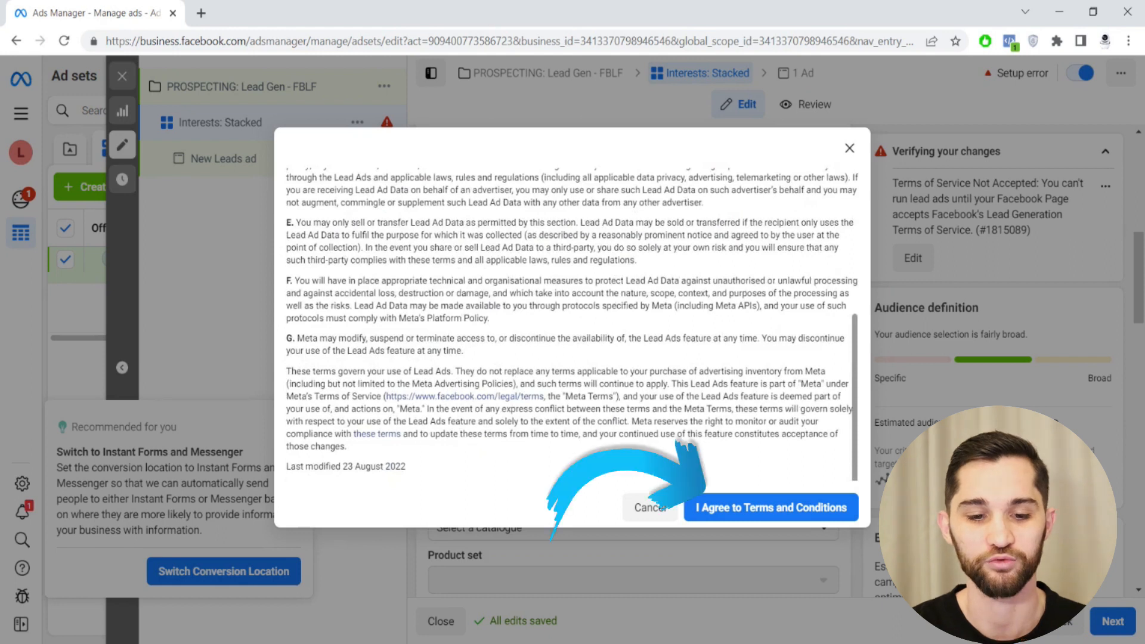
left_click(776, 508)
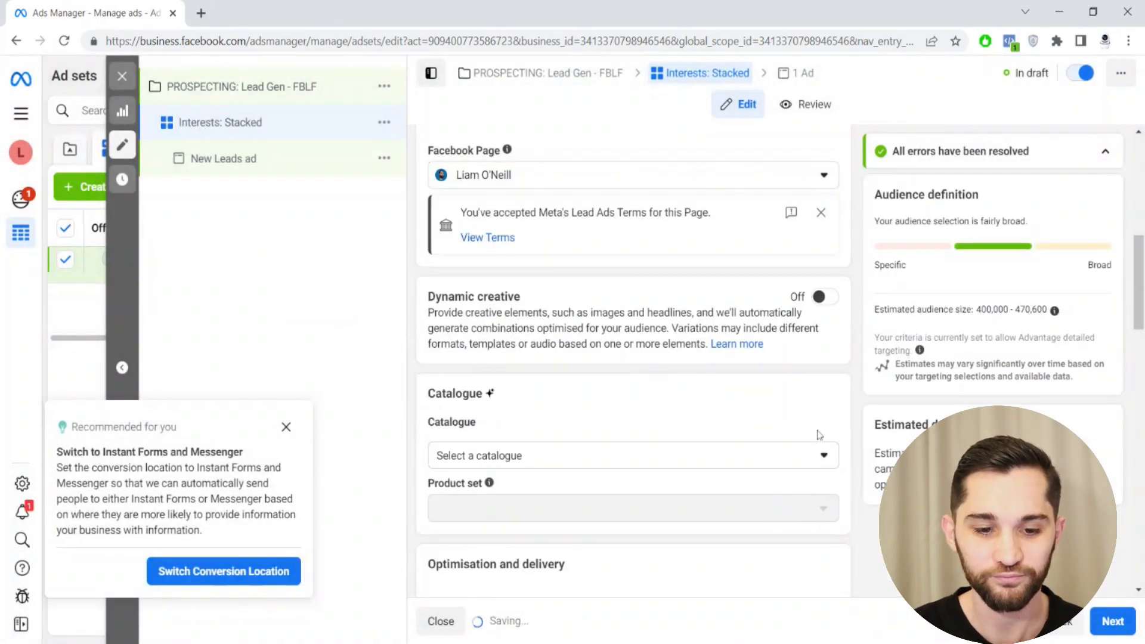
Step: In the ad set's audience locations, remove Montenegro and add United Kingdom as the included country
scroll(656, 357, "down", 6)
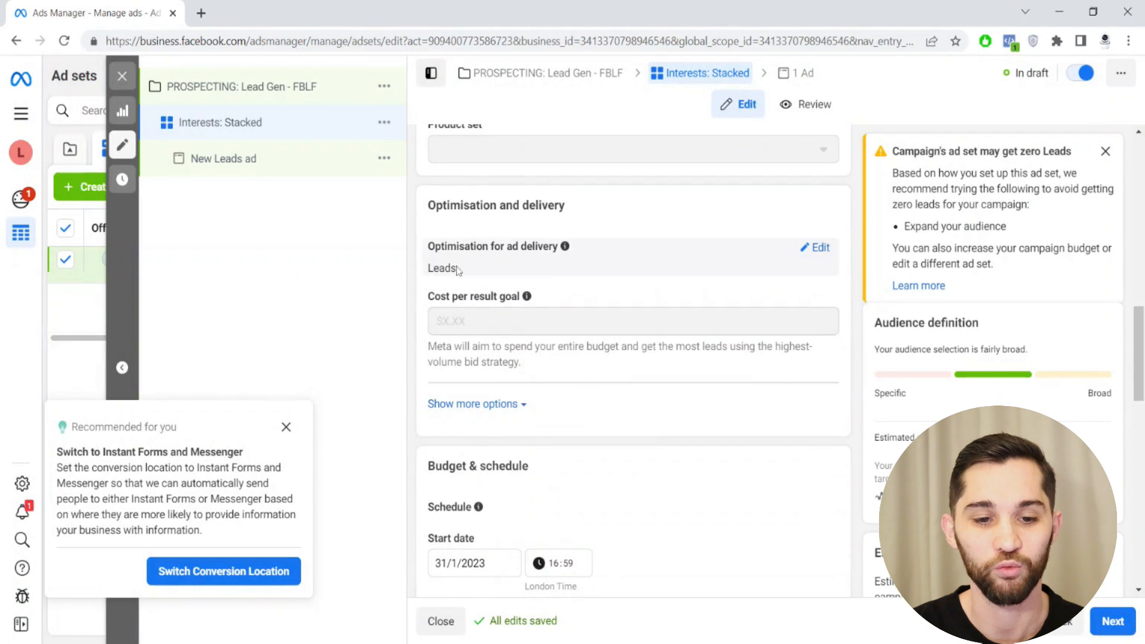
scroll(662, 319, "down", 1)
scroll(662, 320, "down", 2)
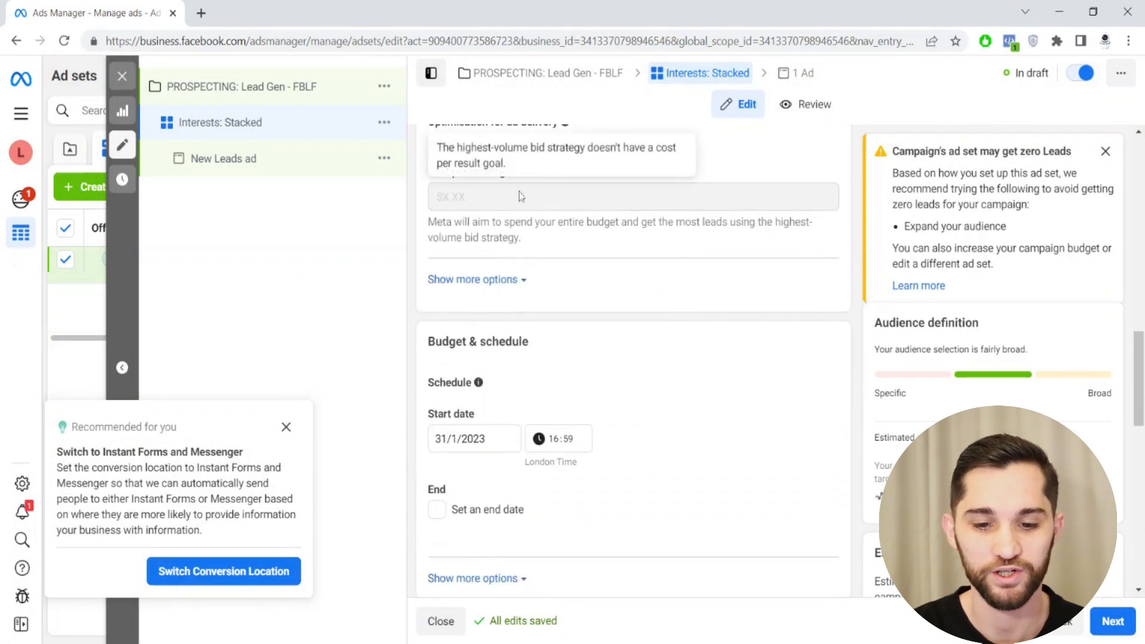
scroll(628, 294, "down", 4)
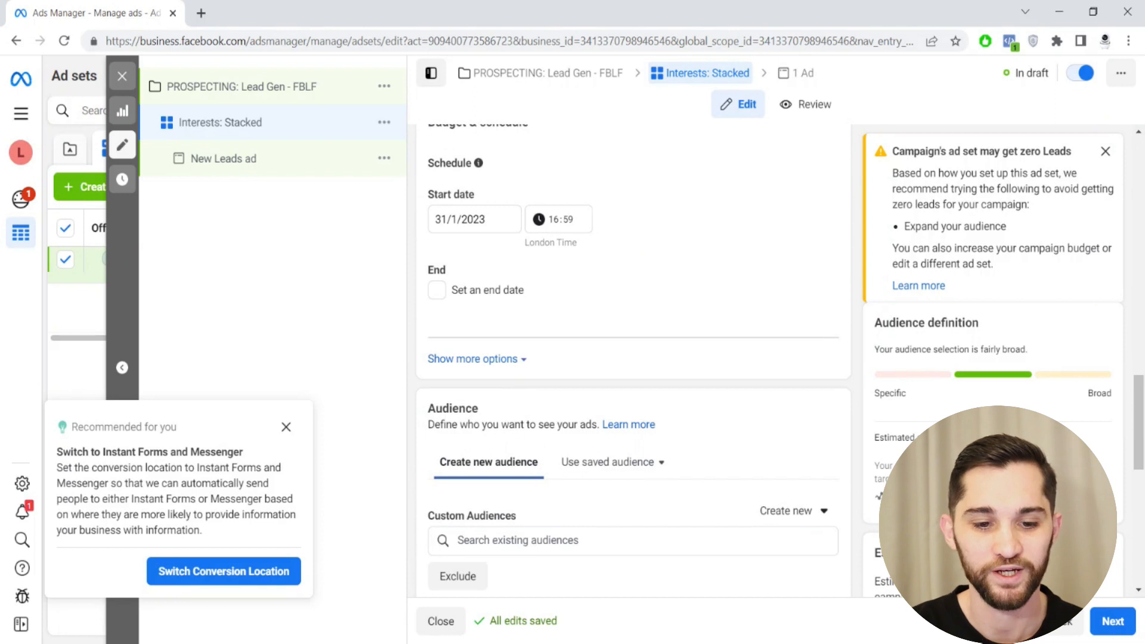
scroll(845, 314, "down", 2)
scroll(814, 286, "down", 3)
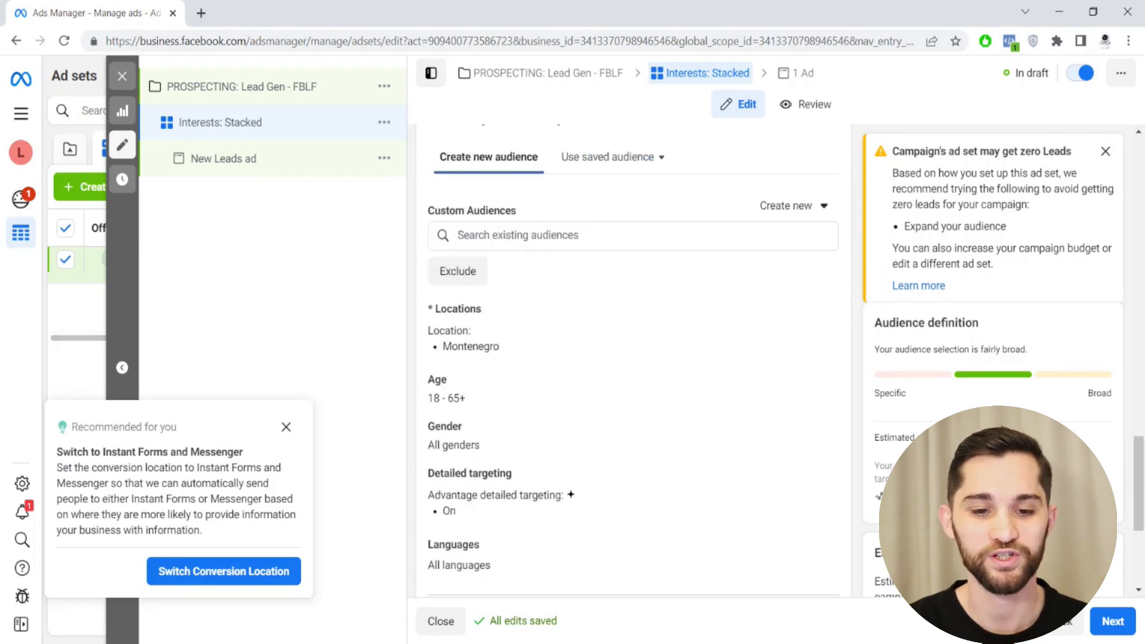
left_click(816, 270)
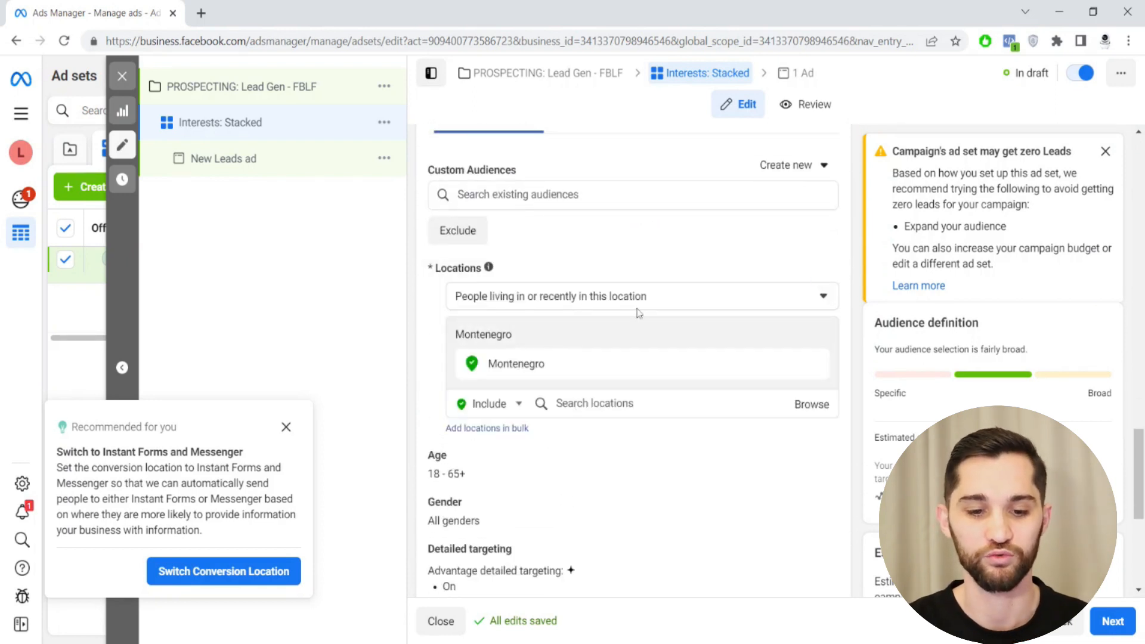
left_click(814, 364)
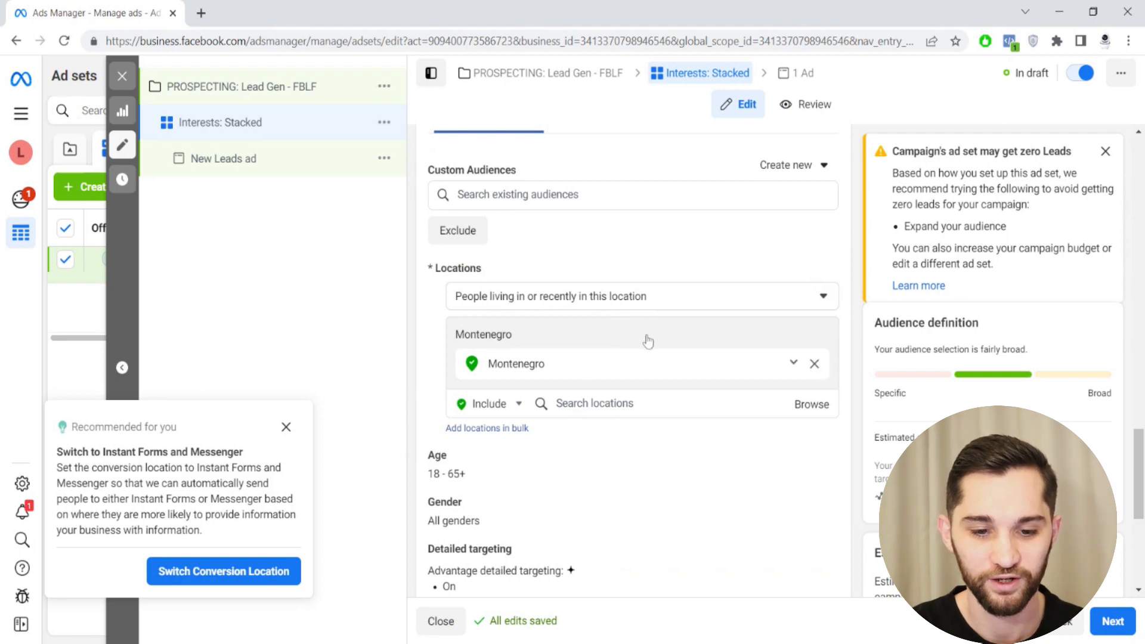
left_click(595, 383)
type("united")
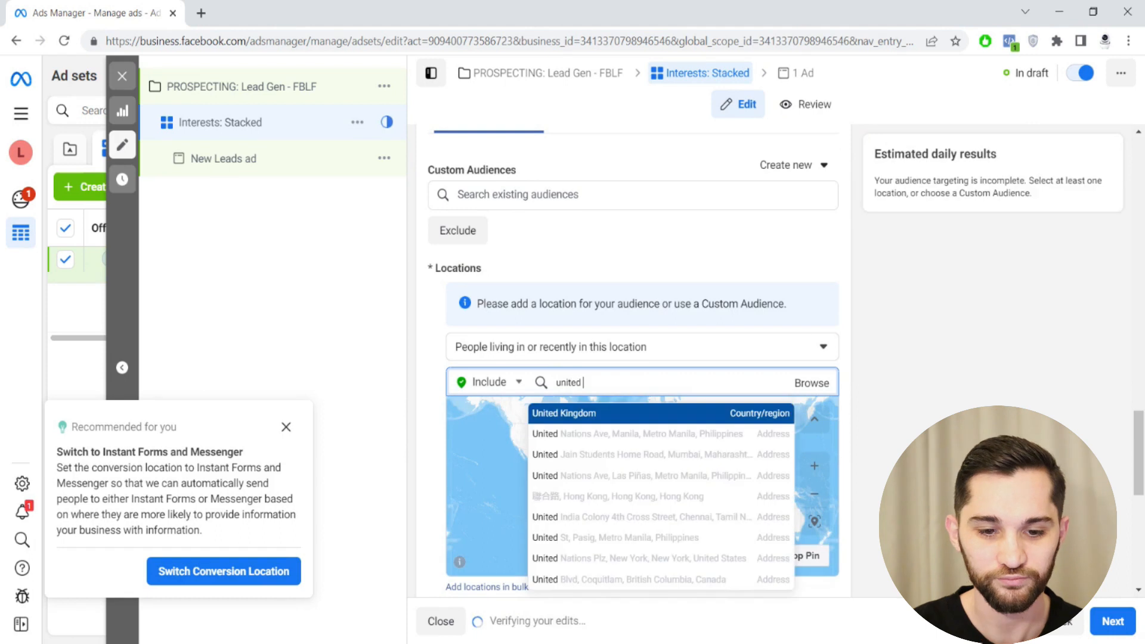
left_click(589, 416)
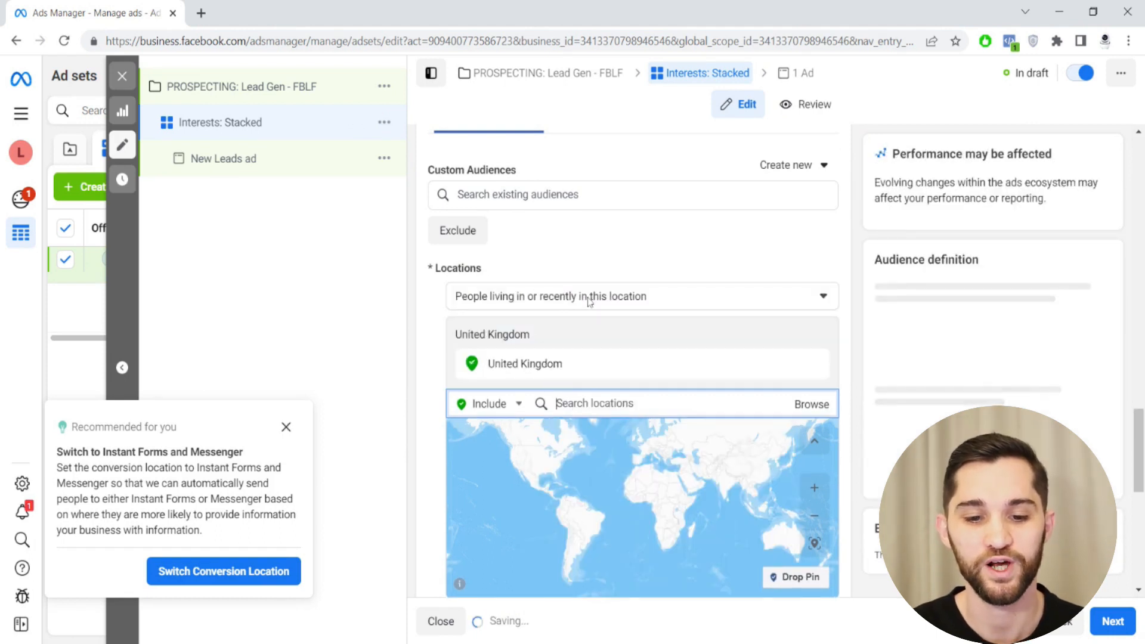
Step: Restrict the United Kingdom location targeting to "People living in this location"
left_click(620, 301)
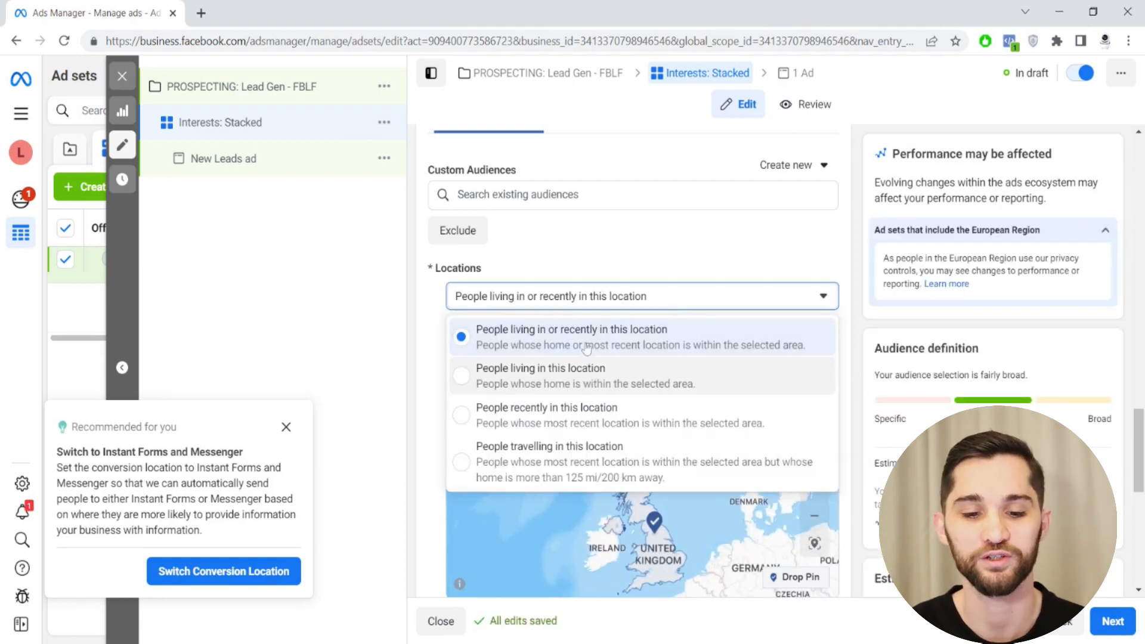
left_click(634, 371)
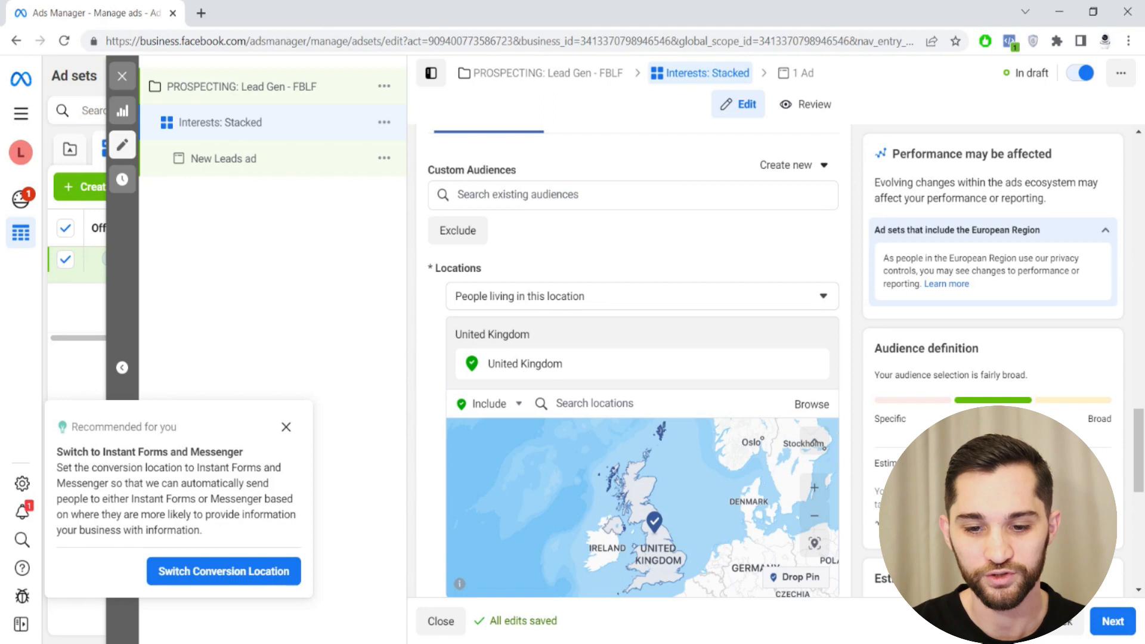
Step: Open the audience's detailed targeting for editing and turn off Advantage detailed targeting
scroll(646, 258, "down", 1)
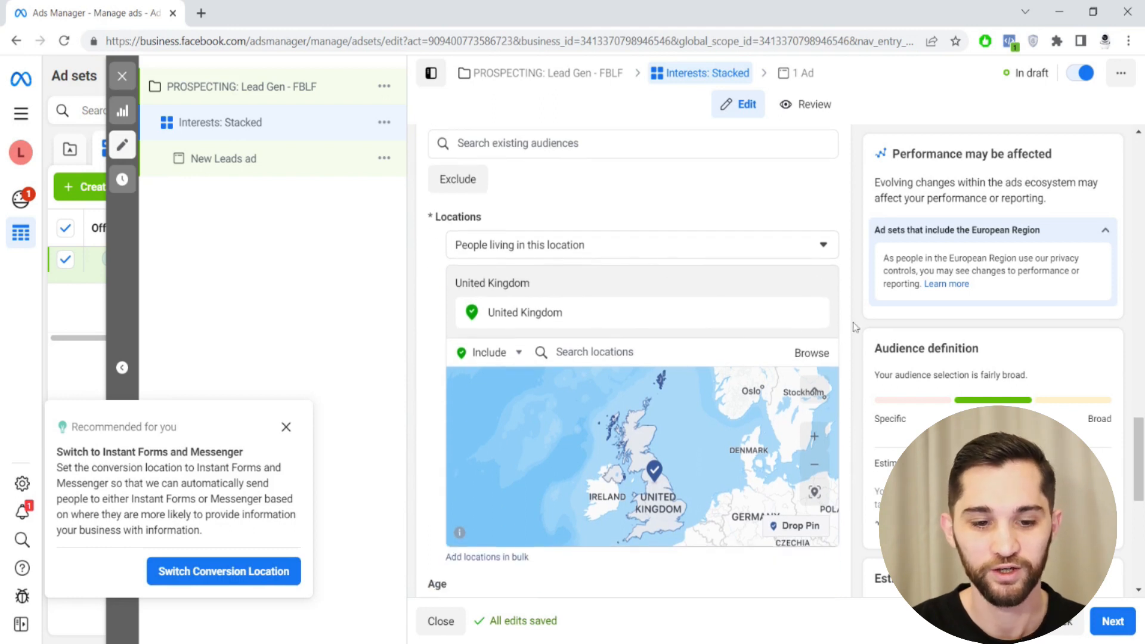
scroll(793, 333, "down", 5)
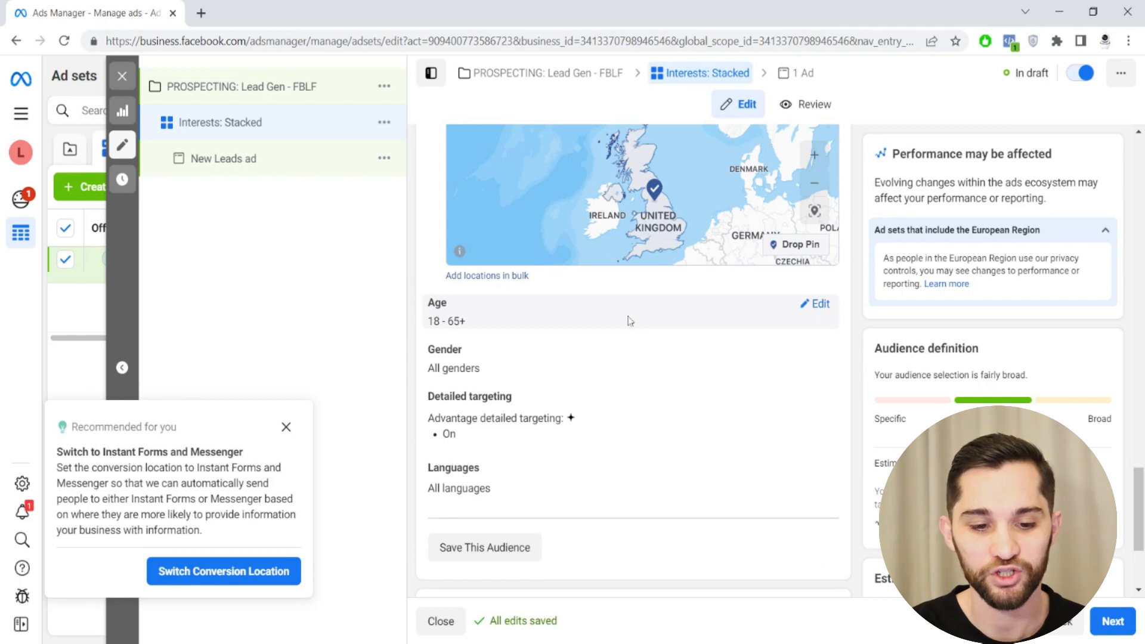
scroll(684, 355, "down", 2)
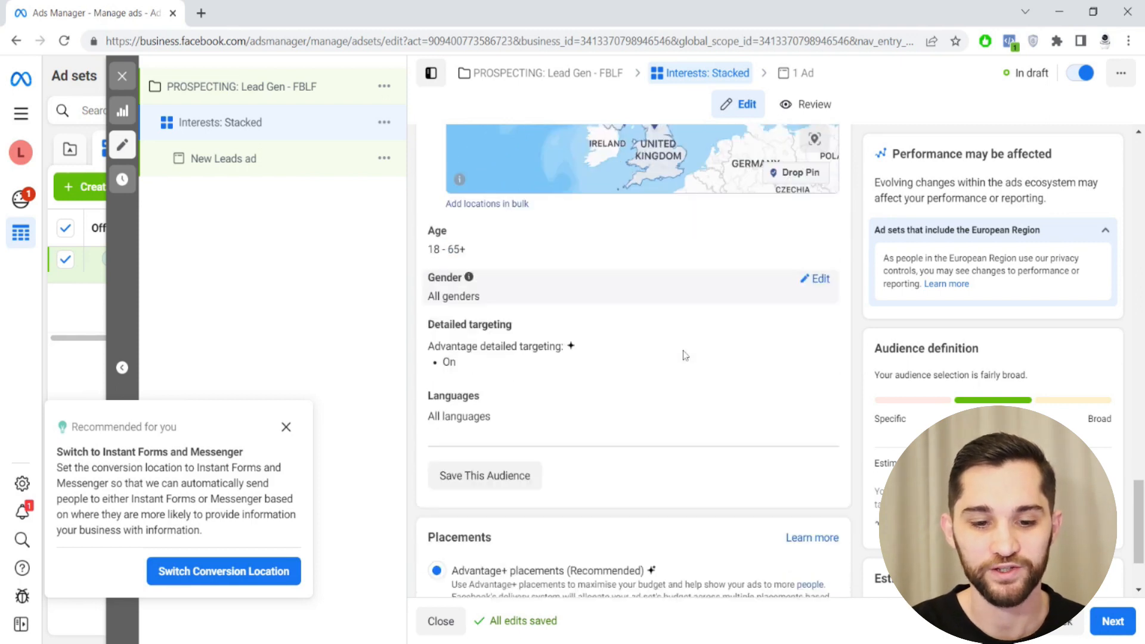
left_click(820, 307)
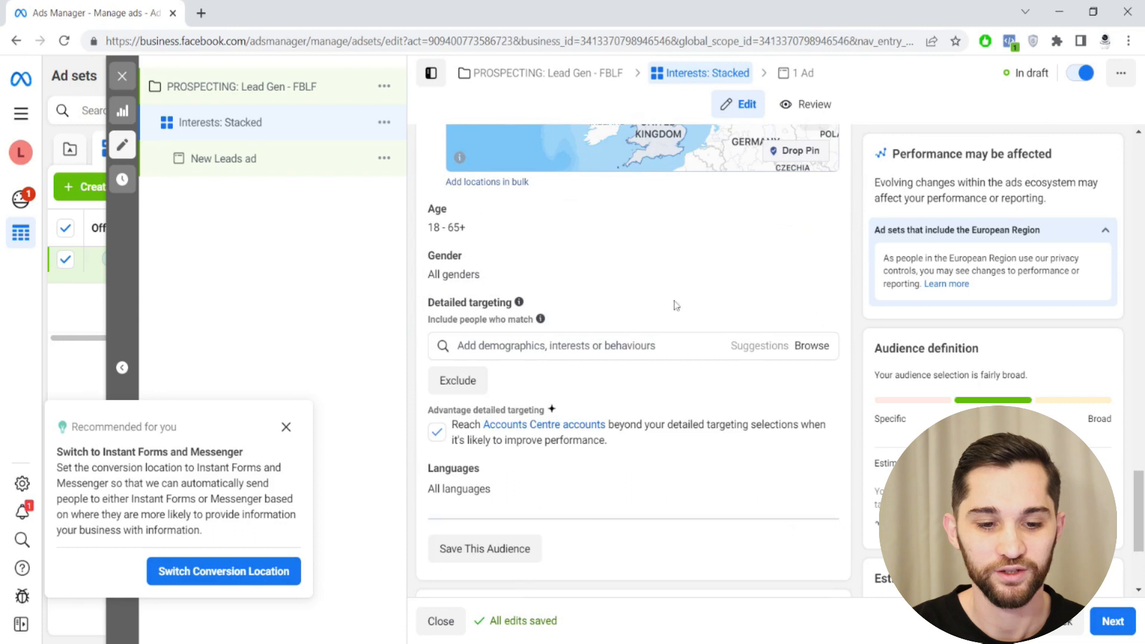
scroll(673, 304, "down", 1)
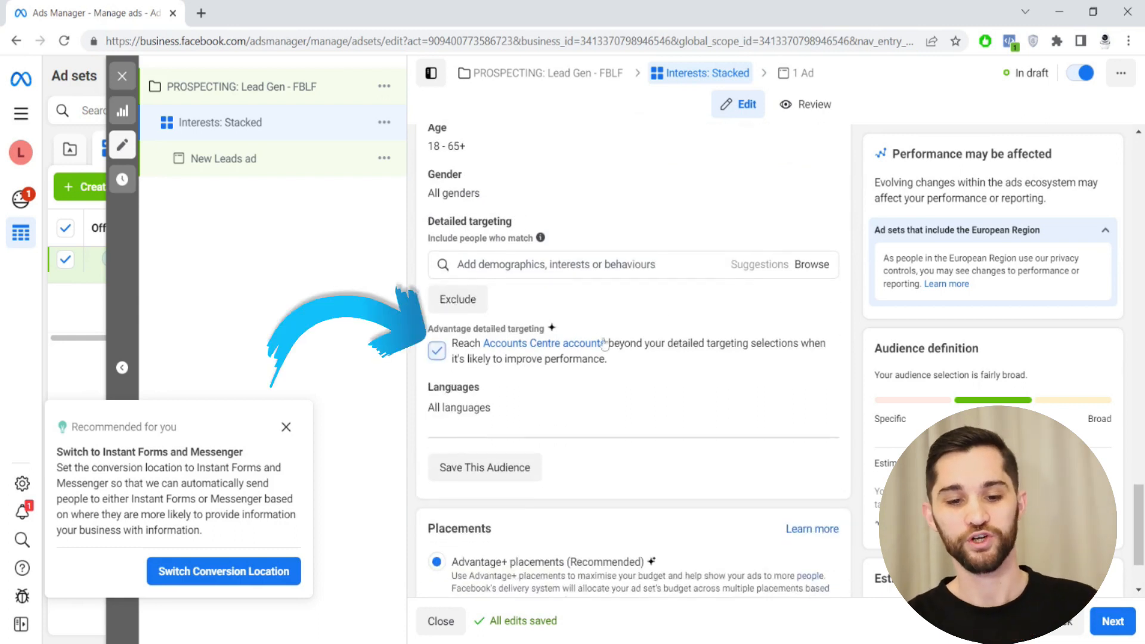
left_click(438, 355)
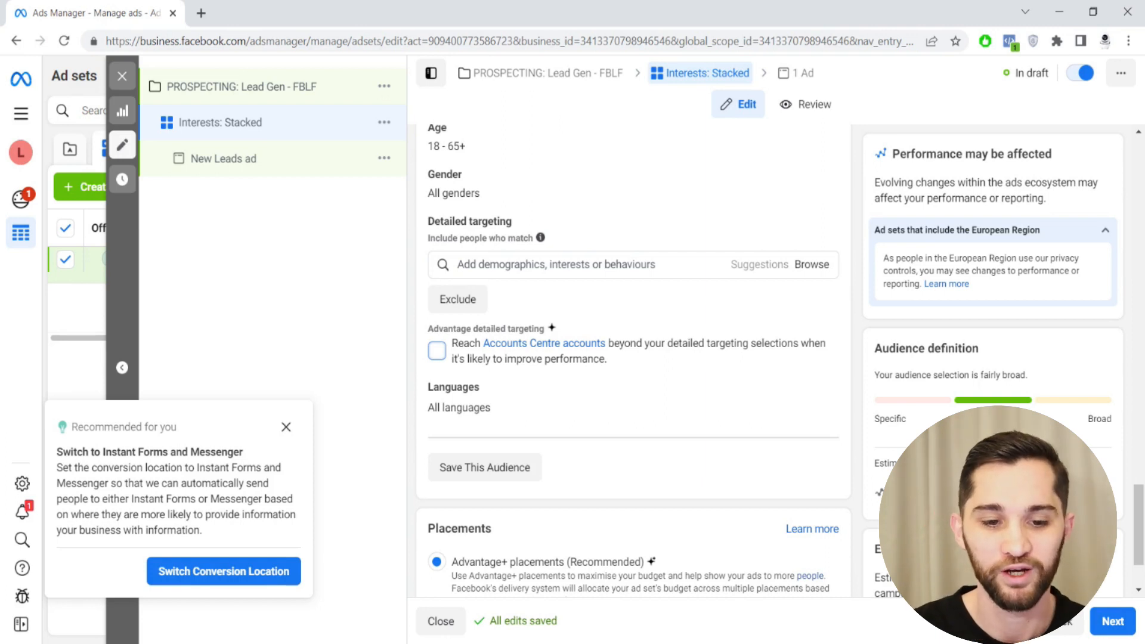
Step: Search detailed targeting for "facebook page admins" and add the Facebook Page admins behaviour
left_click(510, 265)
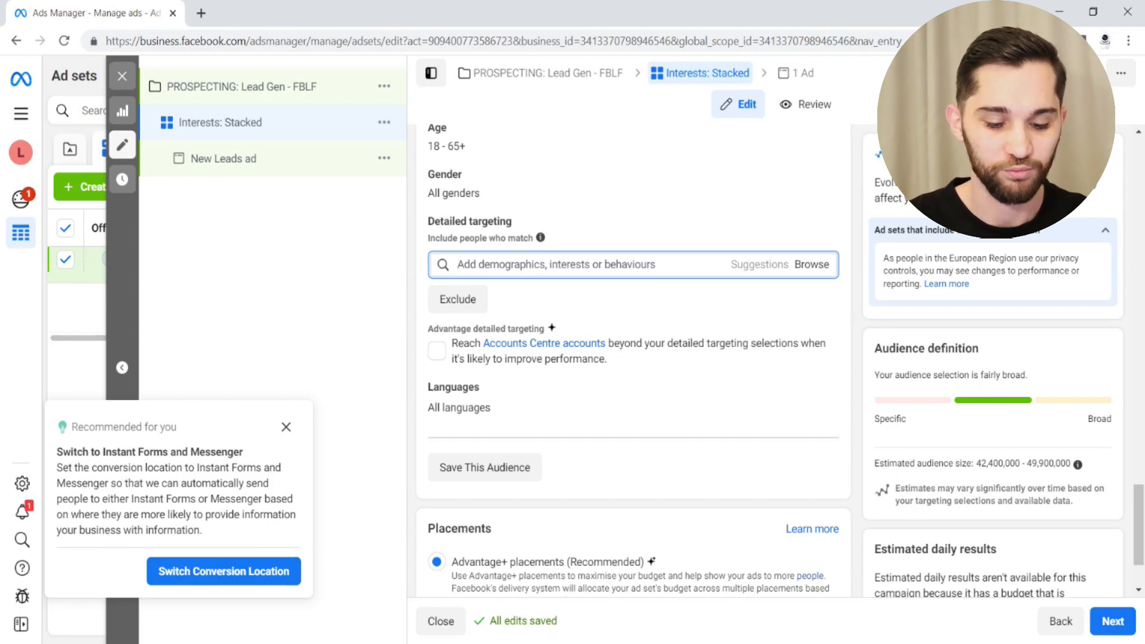
type("facebo")
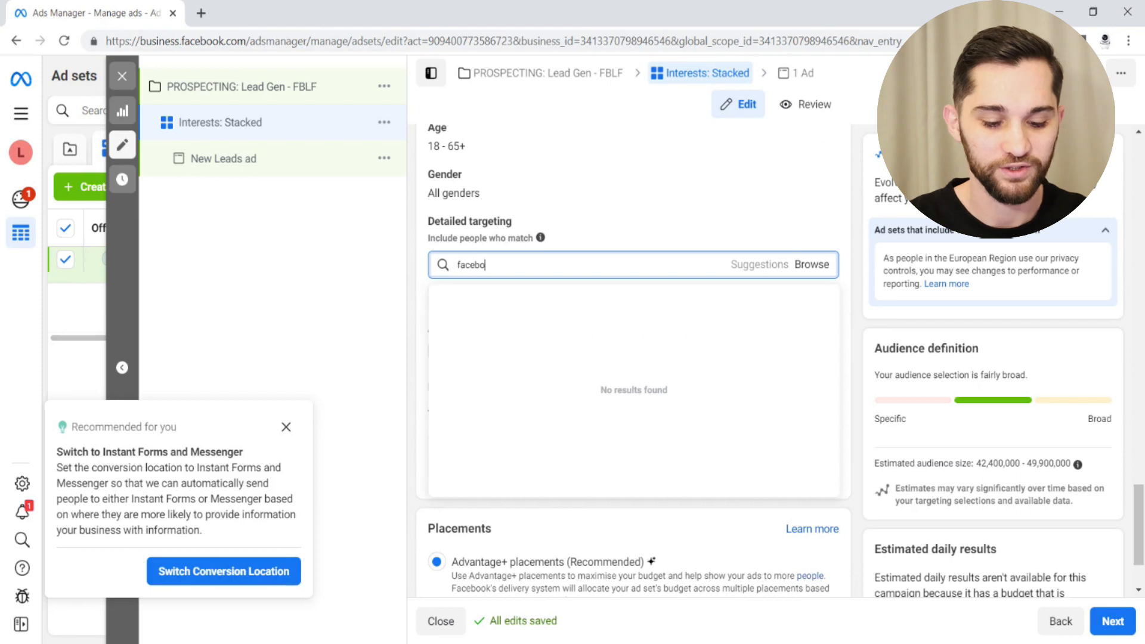
type("ok page admins")
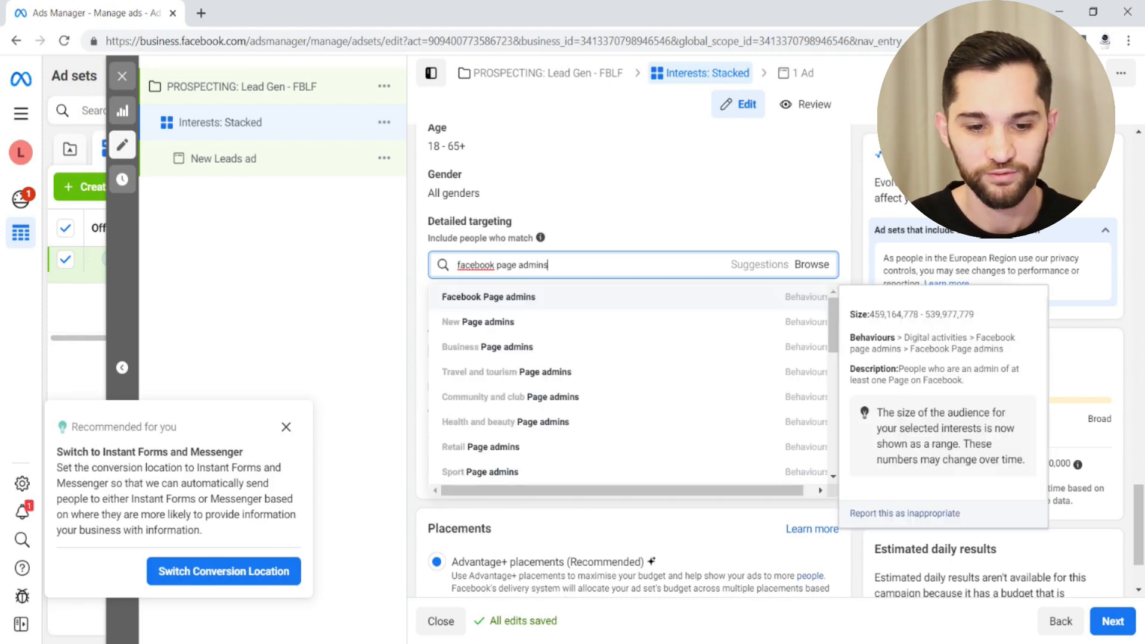
left_click(545, 301)
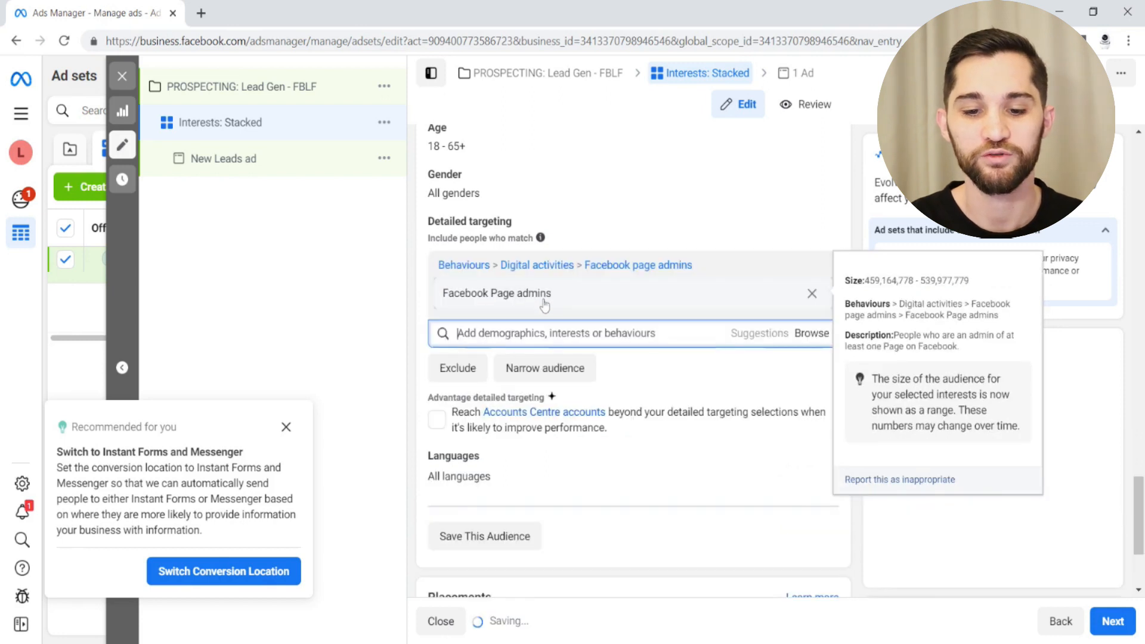
left_click(853, 231)
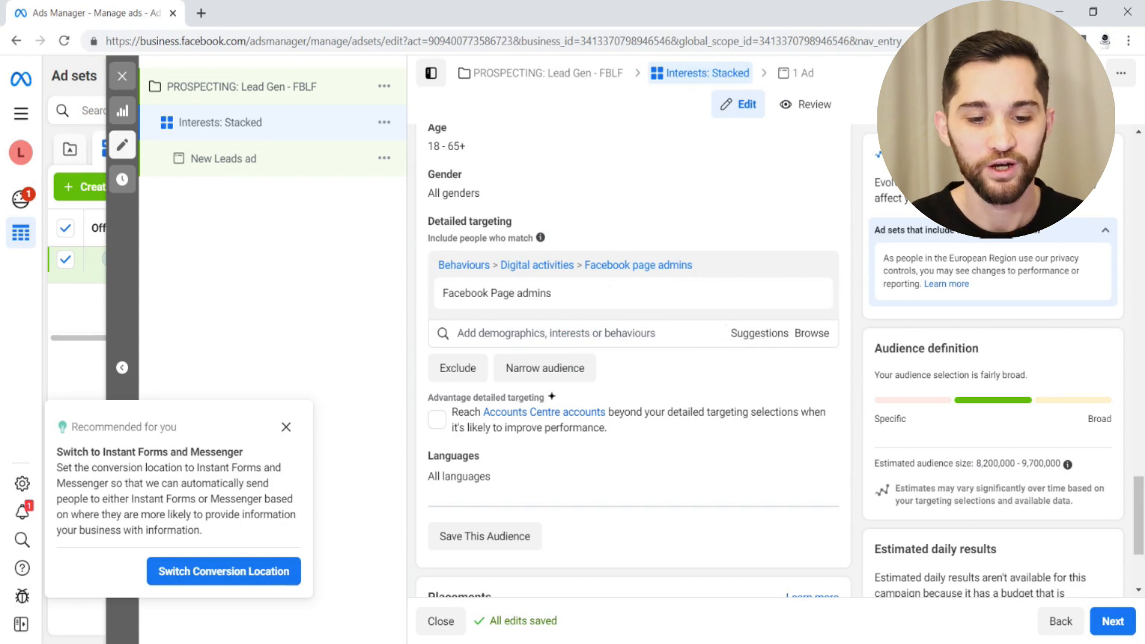
Step: From the detailed targeting suggestions, add the behaviours Business Page admins and Small business owners
left_click(756, 334)
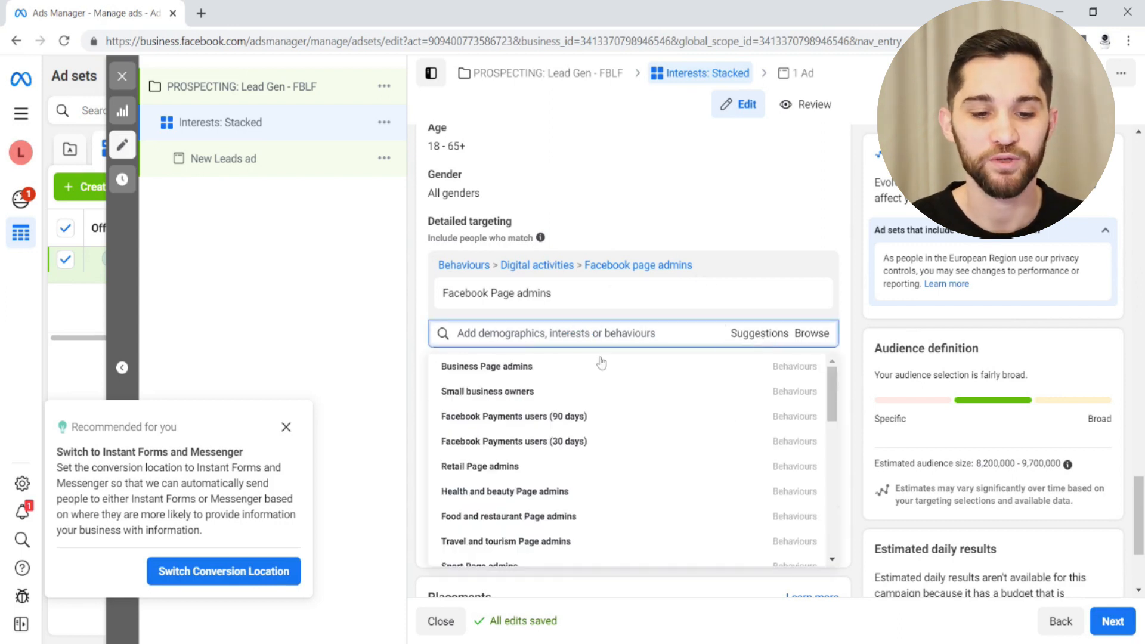
mouse_move(568, 373)
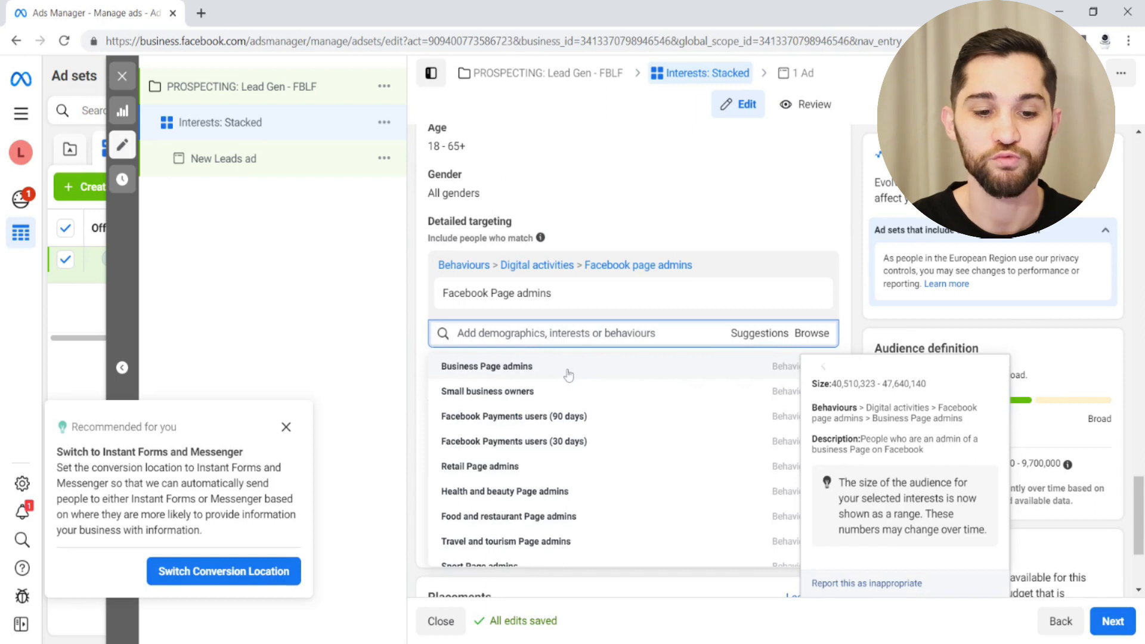
left_click(568, 373)
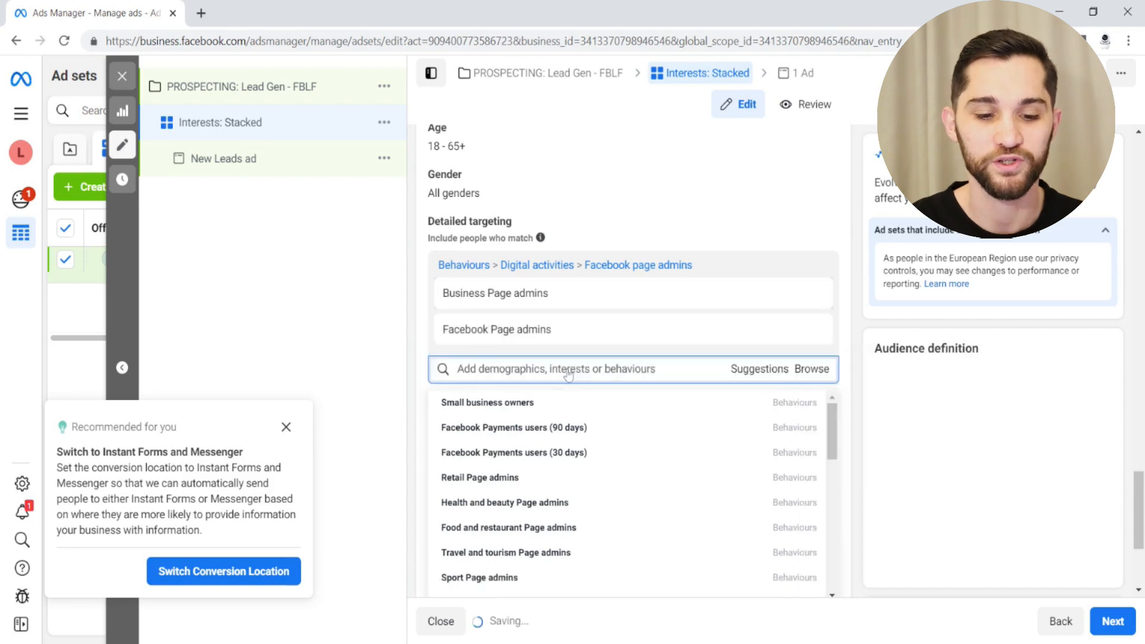
left_click(559, 410)
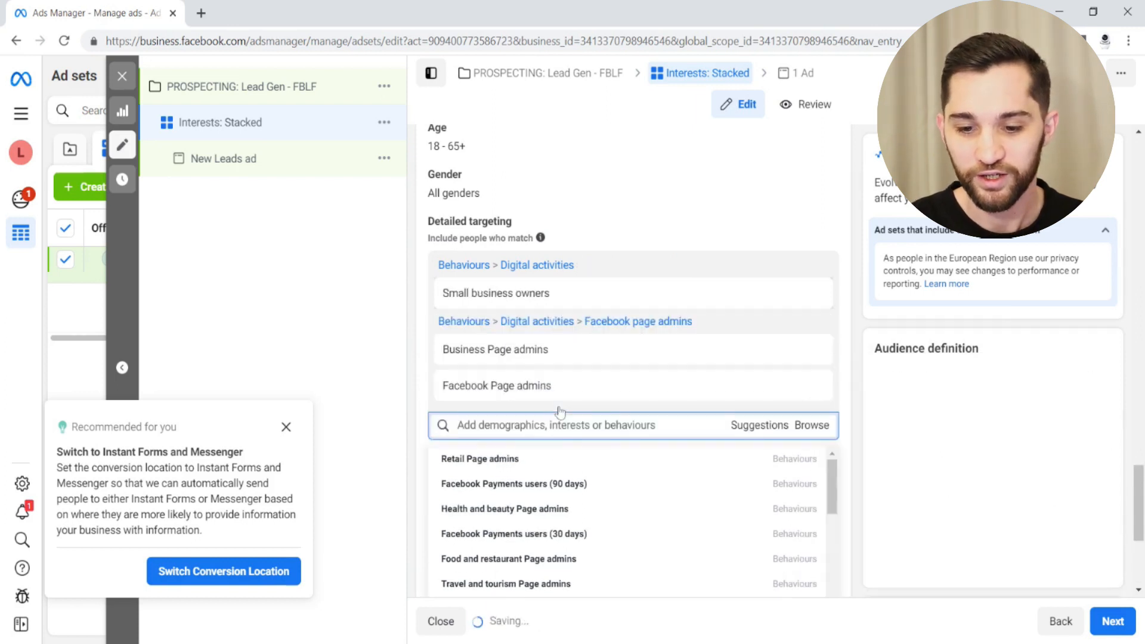
left_click(856, 328)
scroll(855, 327, "down", 1)
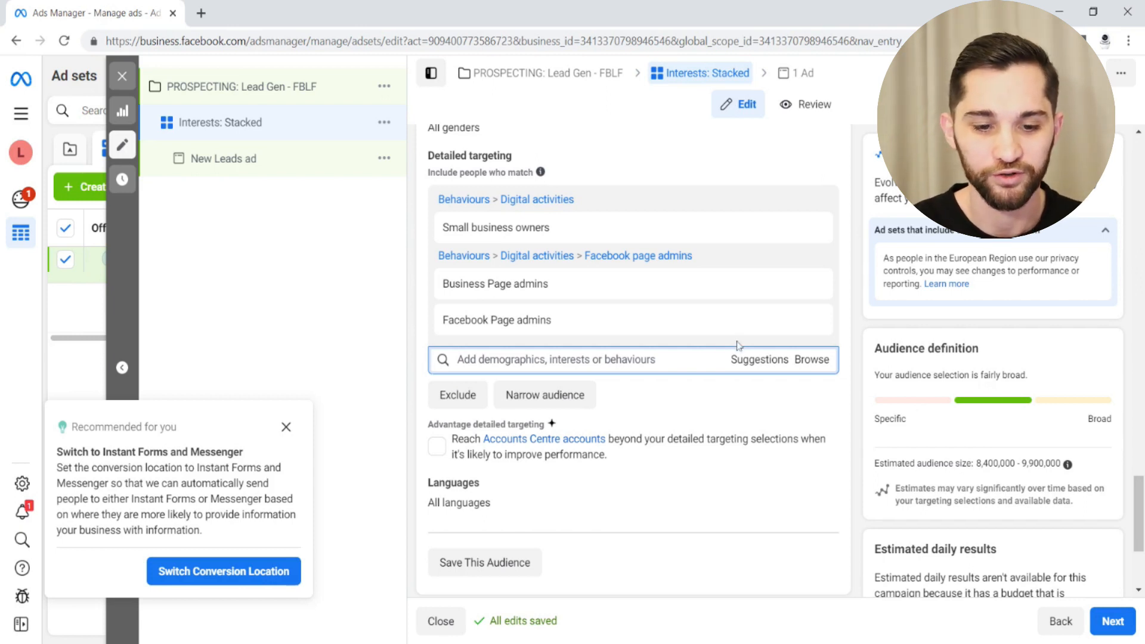
Step: From the updated targeting suggestions, add the job titles Business Owner and Owner and Founder
left_click(751, 362)
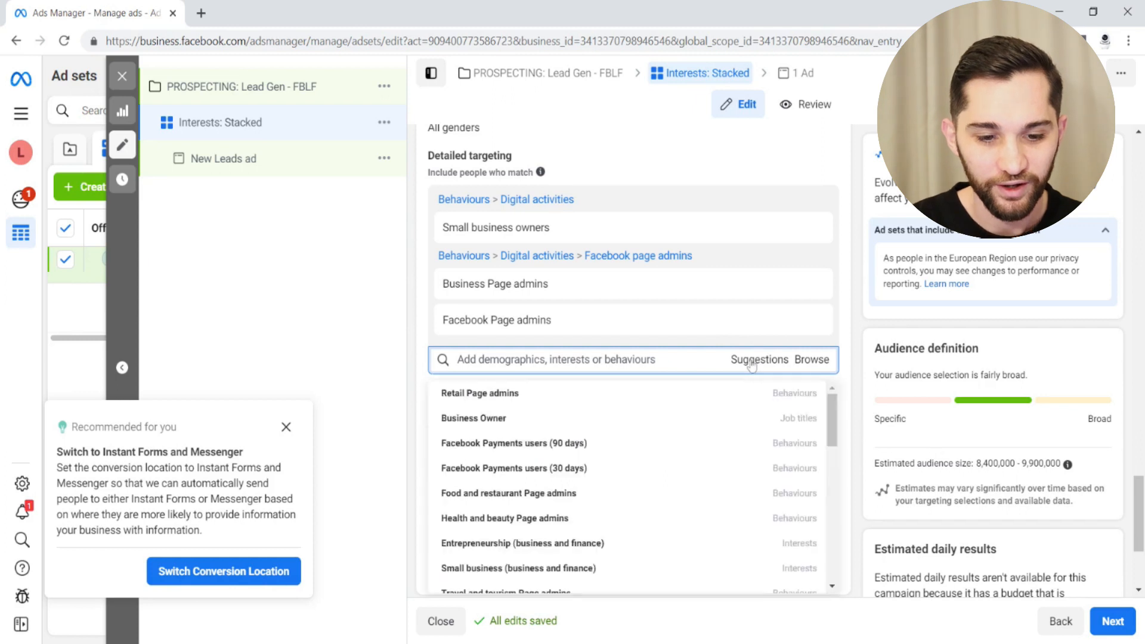
mouse_move(607, 424)
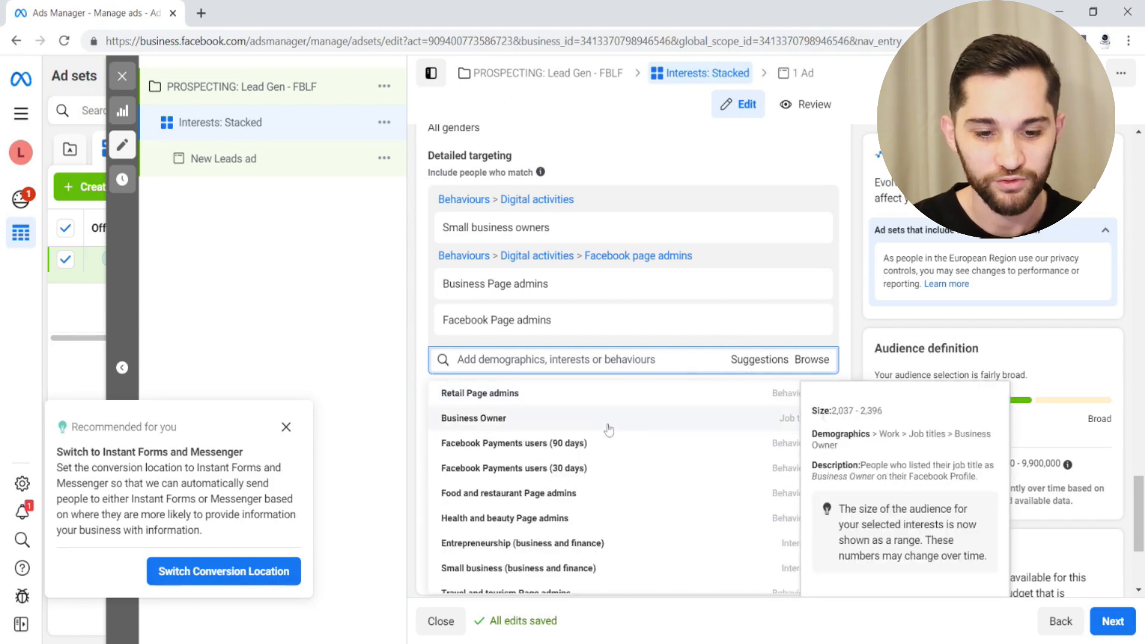
left_click(607, 424)
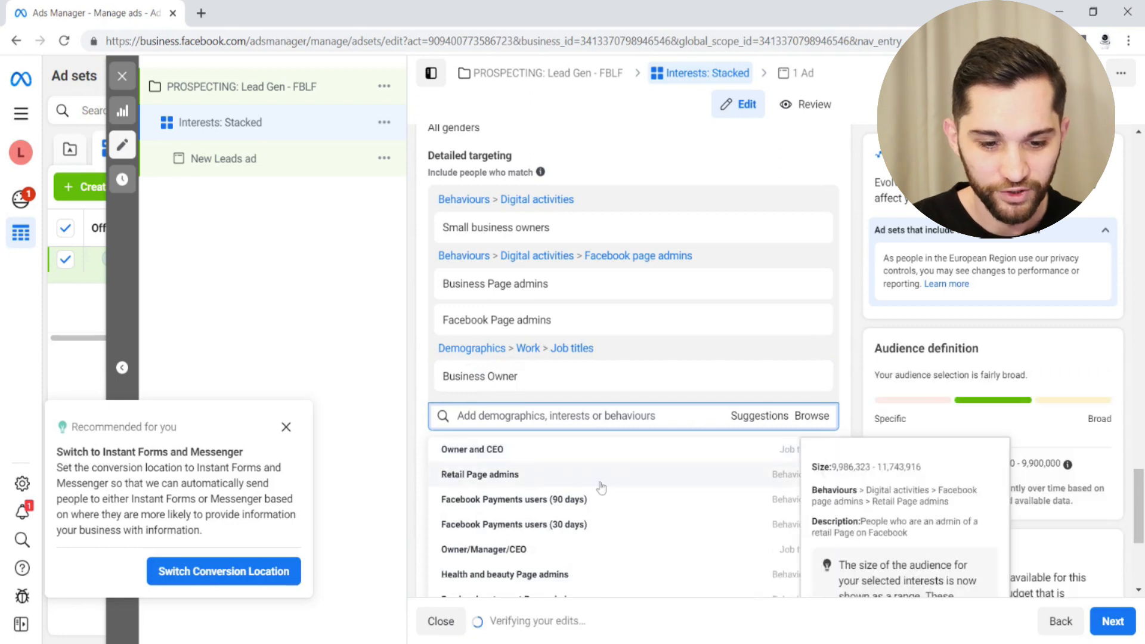
scroll(608, 480, "down", 2)
scroll(601, 488, "up", 2)
scroll(601, 486, "down", 3)
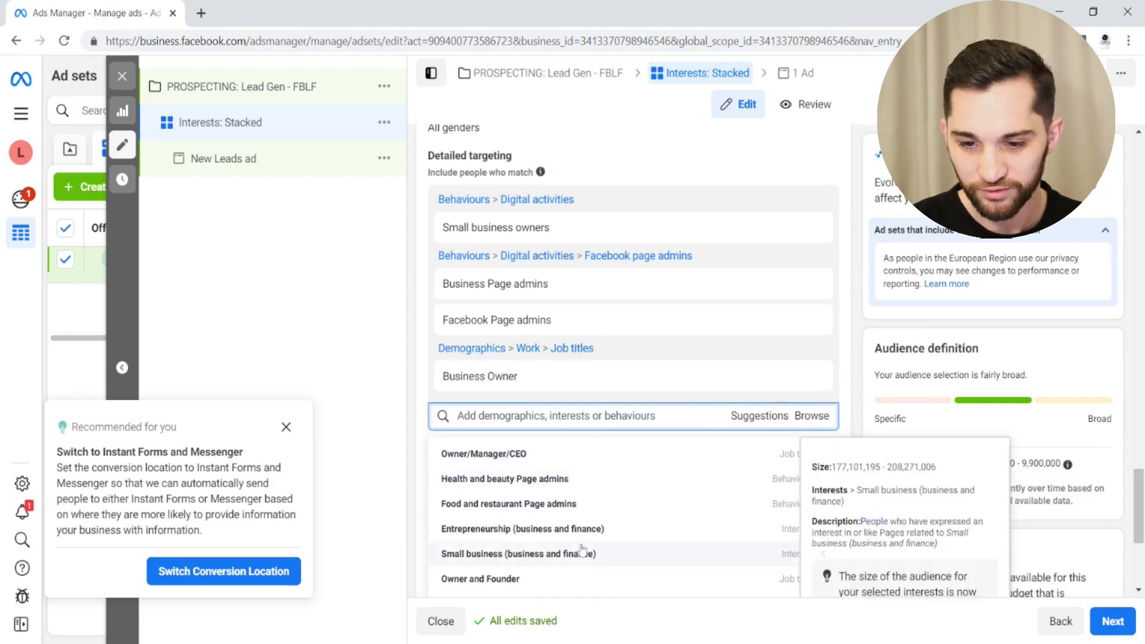
left_click(554, 577)
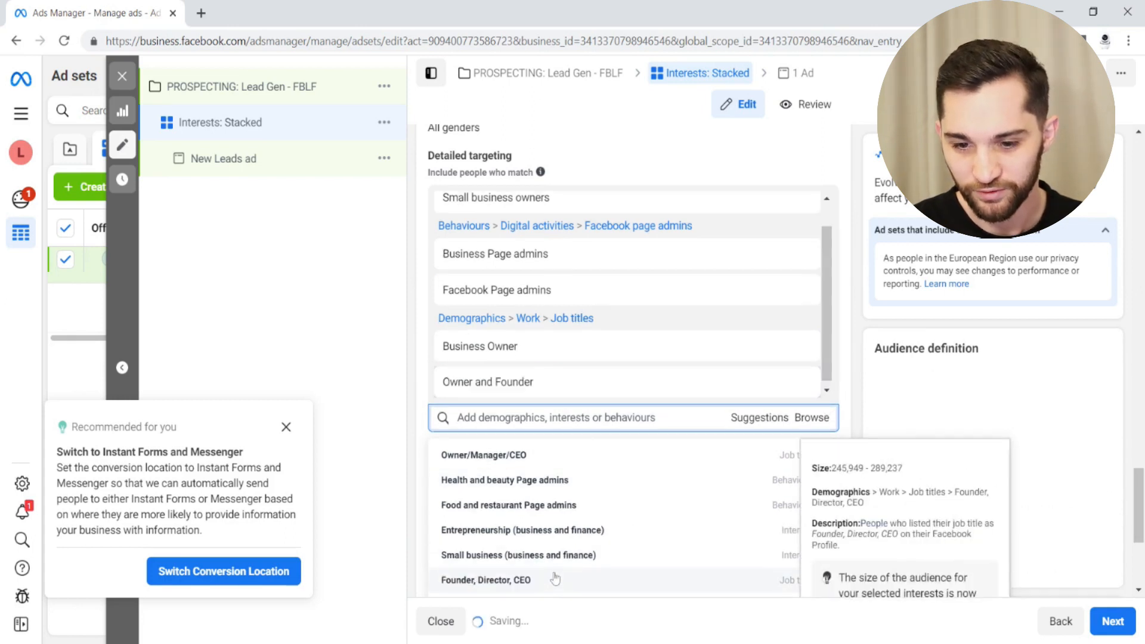
left_click(856, 378)
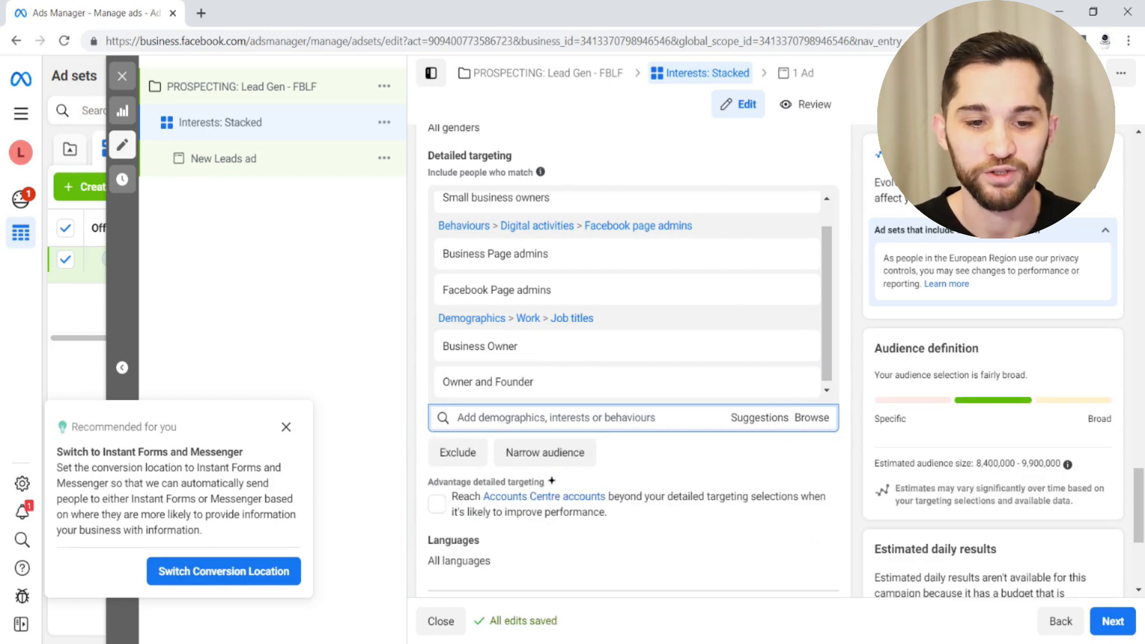
Step: Search detailed targeting for "lead generation" and add the Lead generation interest
scroll(738, 314, "up", 1)
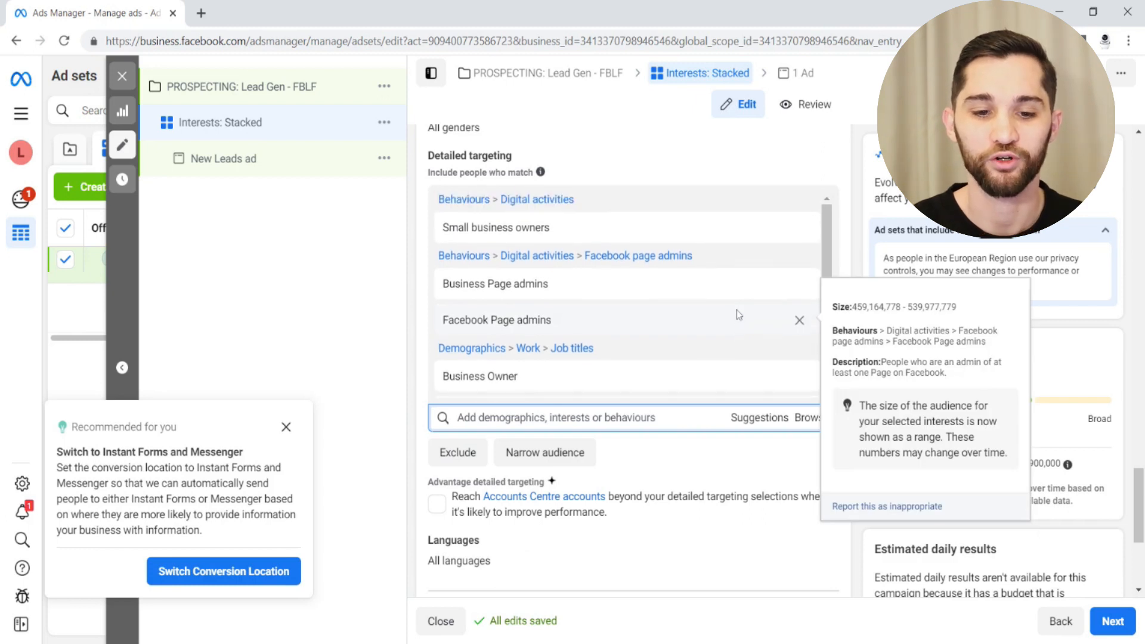
scroll(852, 271, "down", 1)
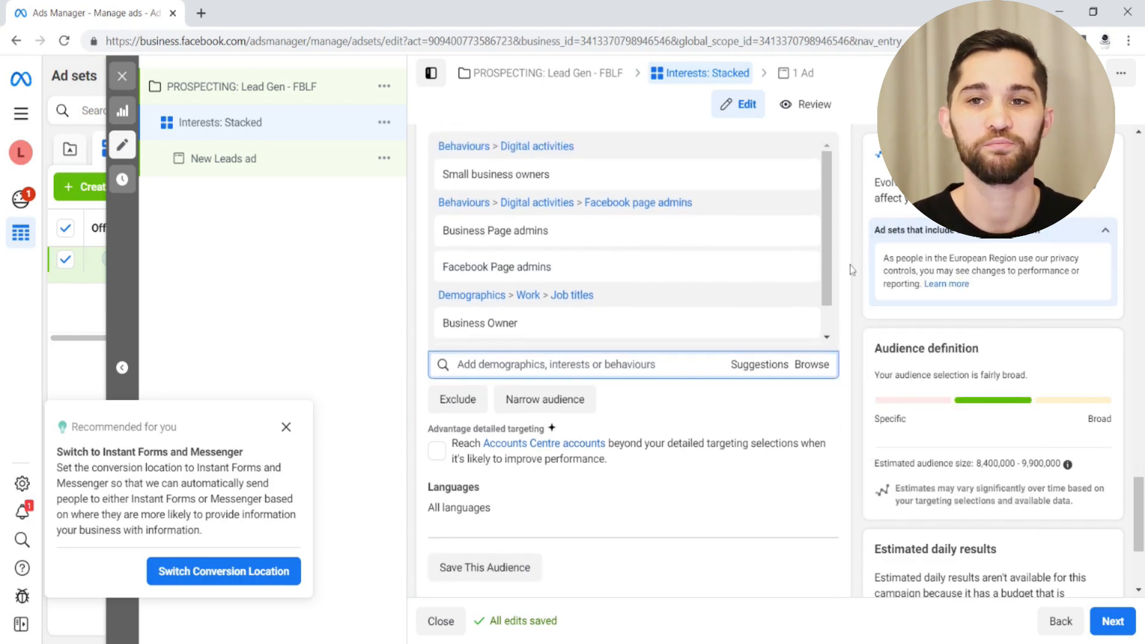
scroll(852, 270, "up", 2)
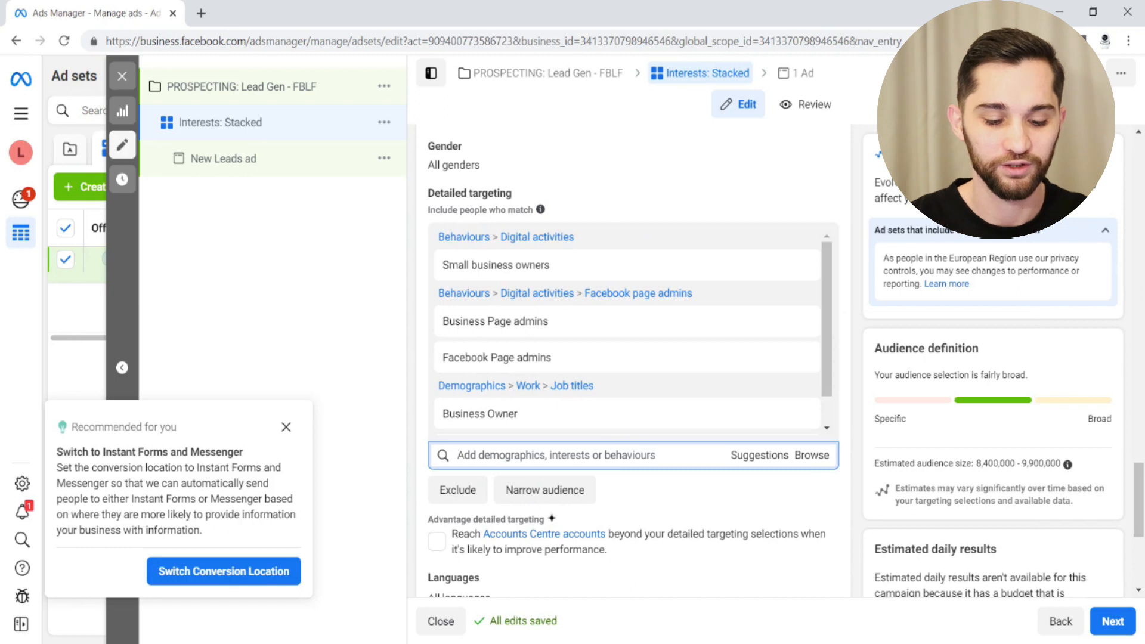
type("lead")
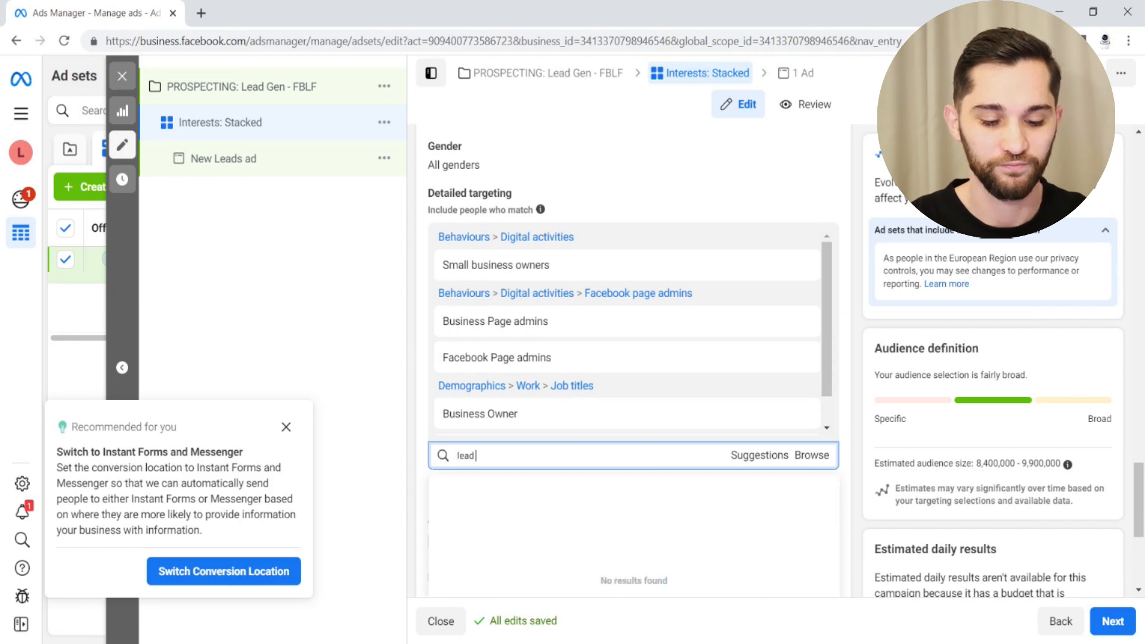
type(" generation")
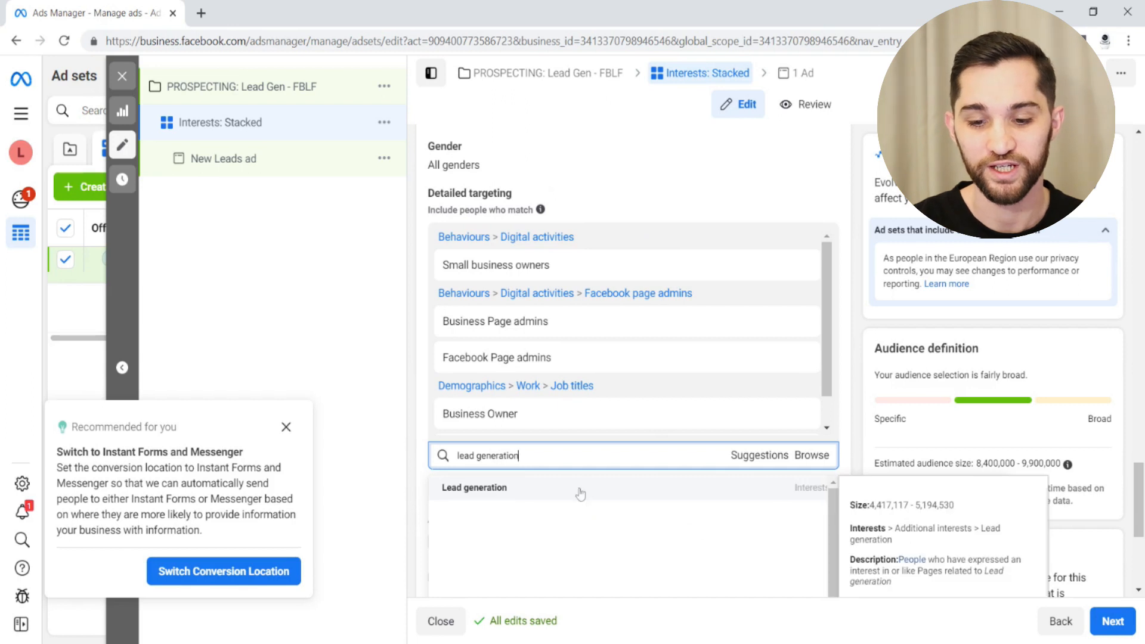
mouse_move(661, 501)
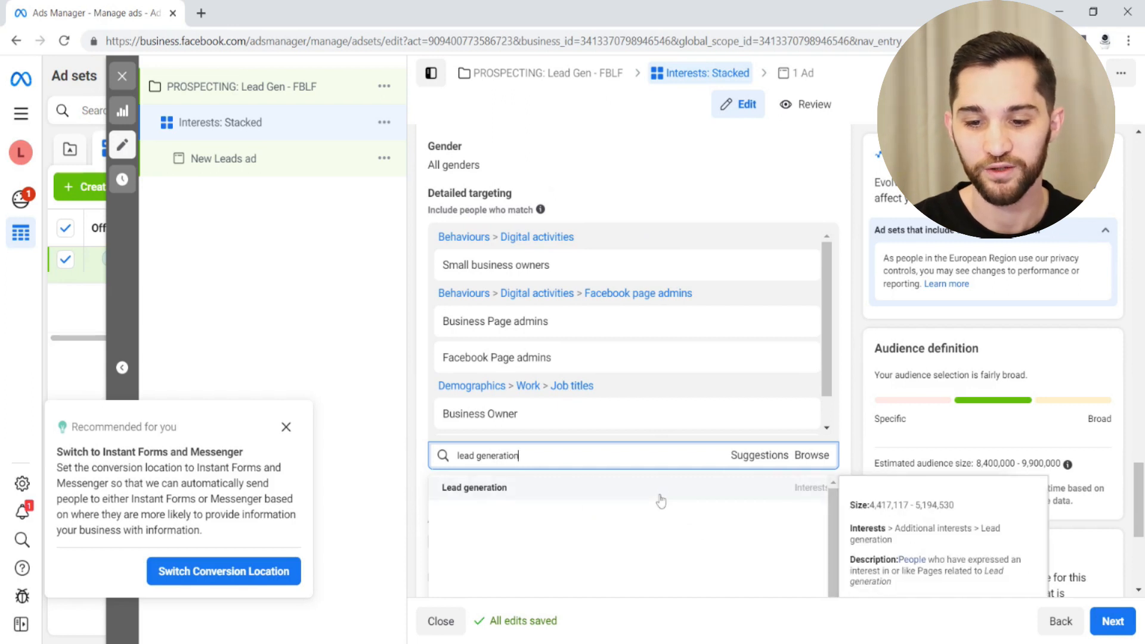
left_click(660, 501)
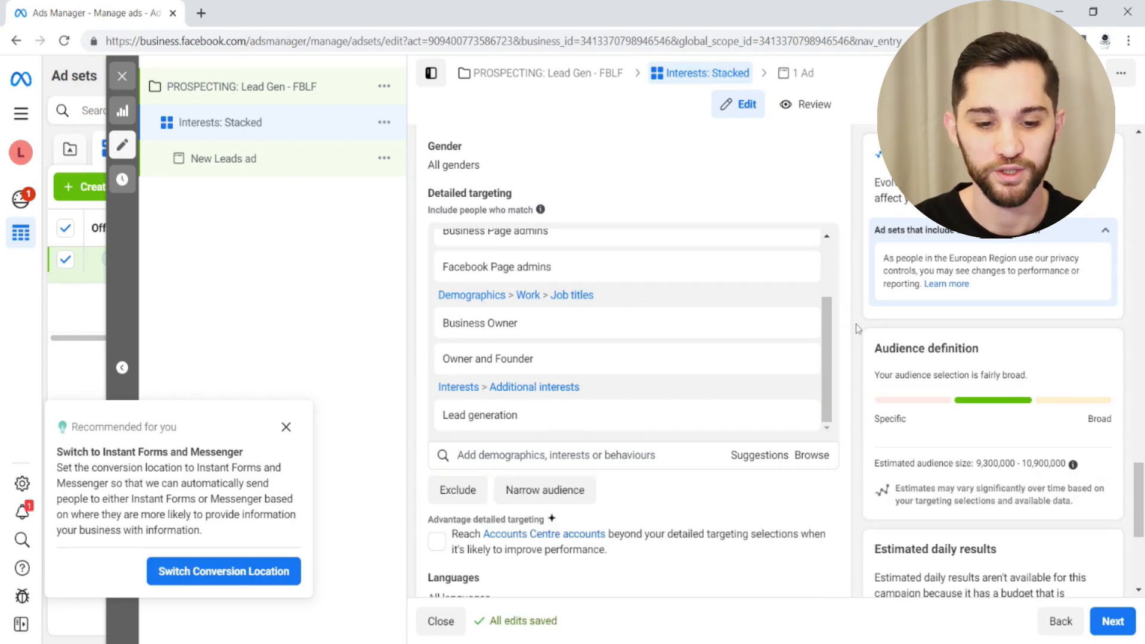
Step: Dismiss the Instant Forms and Messenger recommendation and switch the ad set to manual placements
scroll(856, 323, "down", 4)
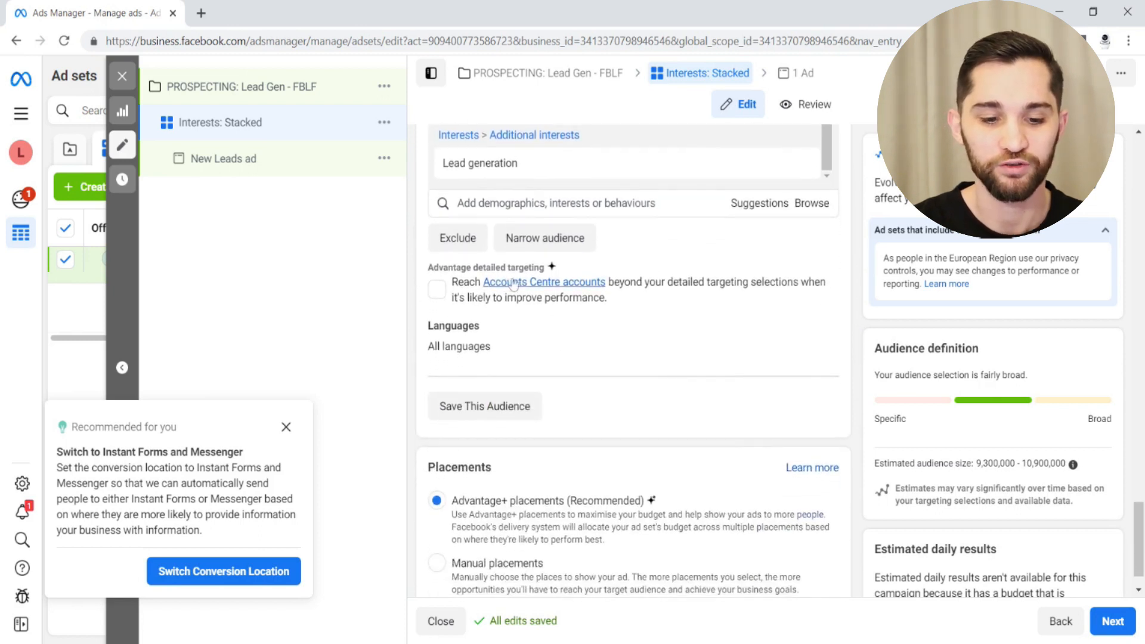
scroll(846, 291, "down", 1)
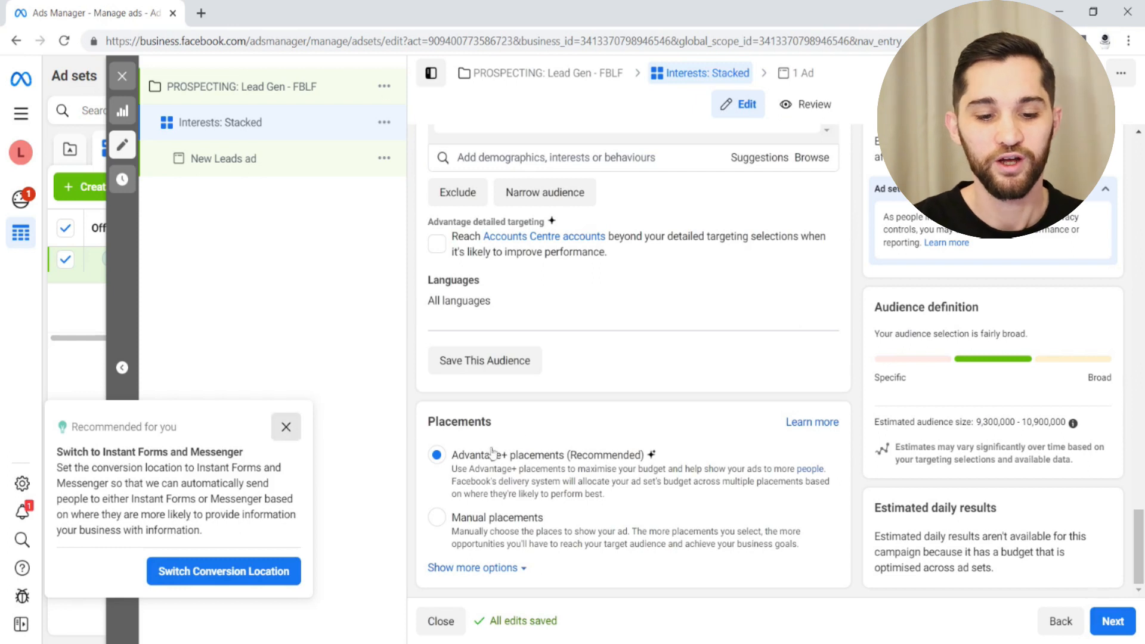
left_click(286, 427)
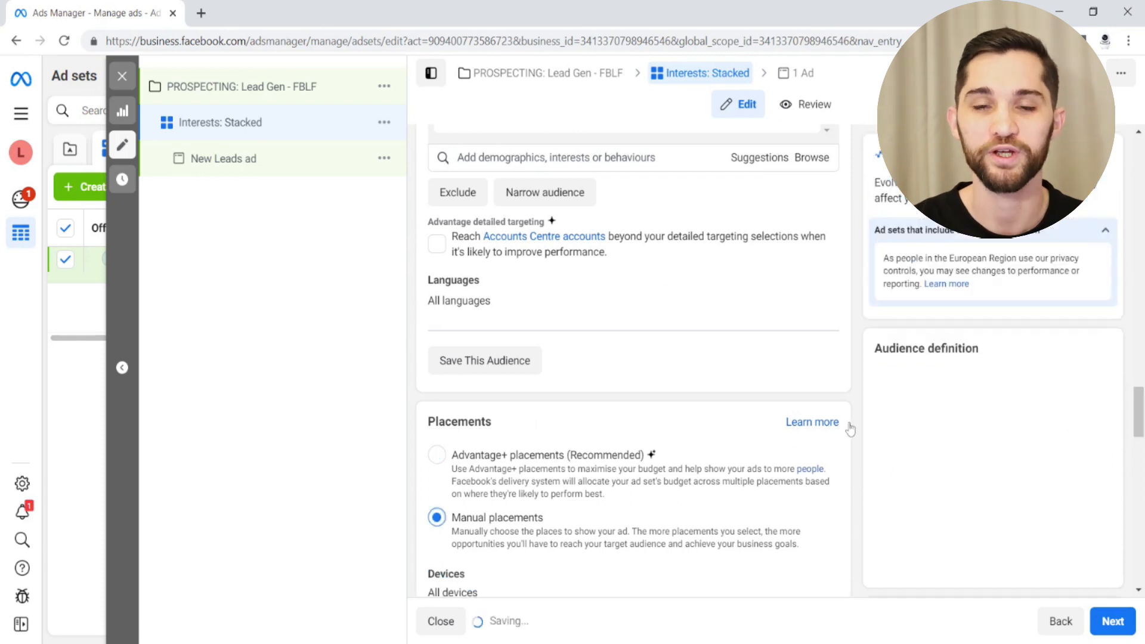
scroll(854, 408, "down", 3)
scroll(854, 408, "down", 3)
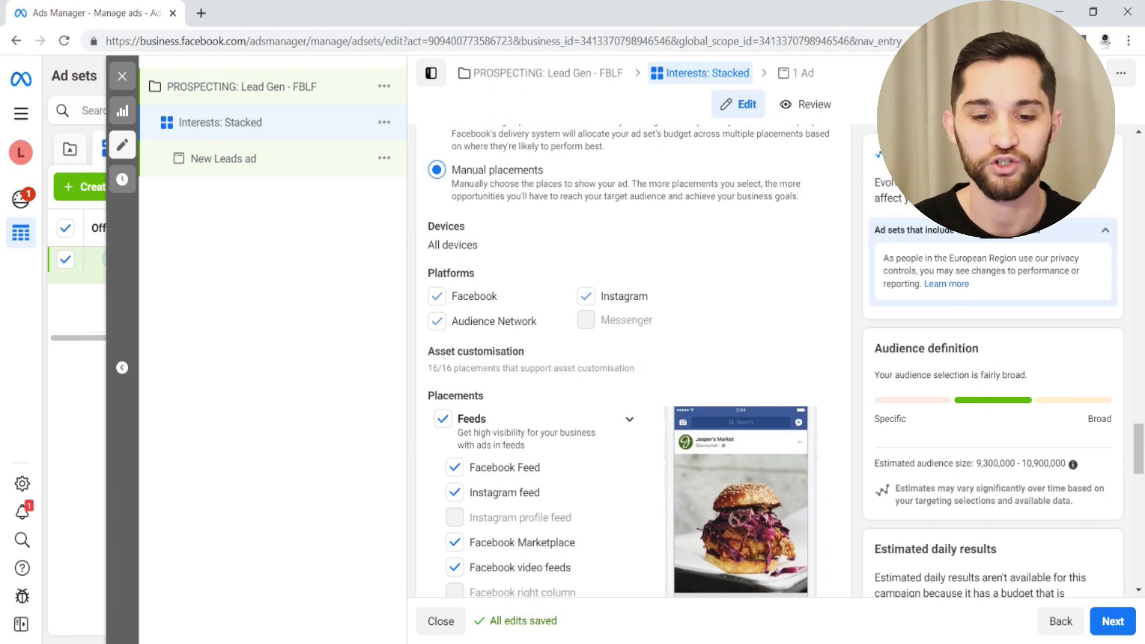
Step: Exclude Facebook Marketplace from the ad set's Feeds placements
scroll(628, 362, "down", 3)
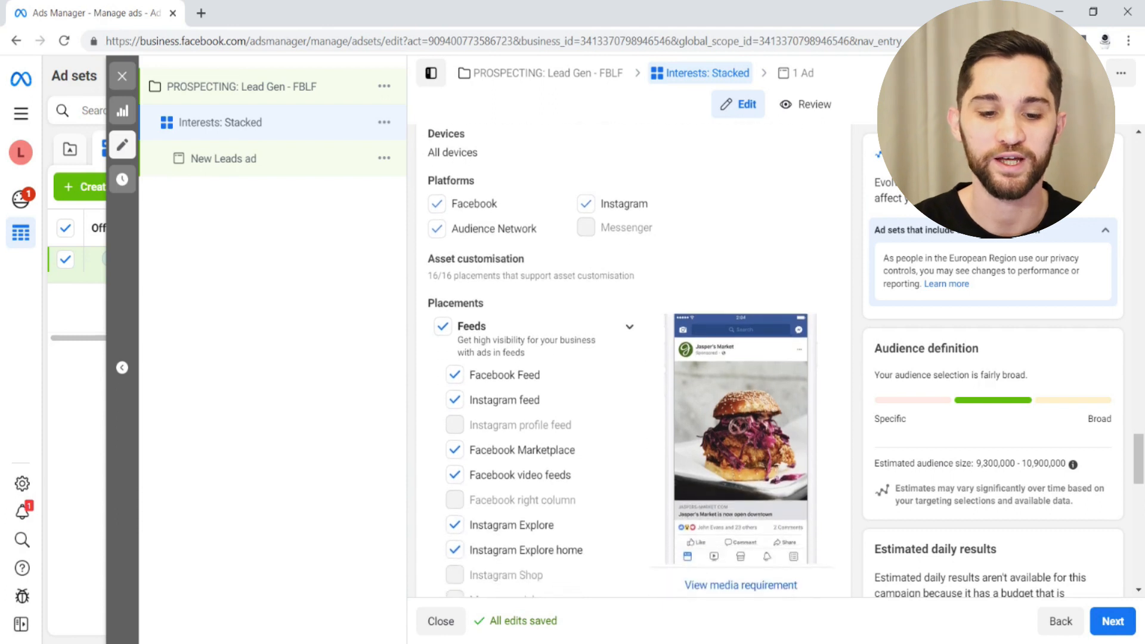
scroll(576, 382, "down", 2)
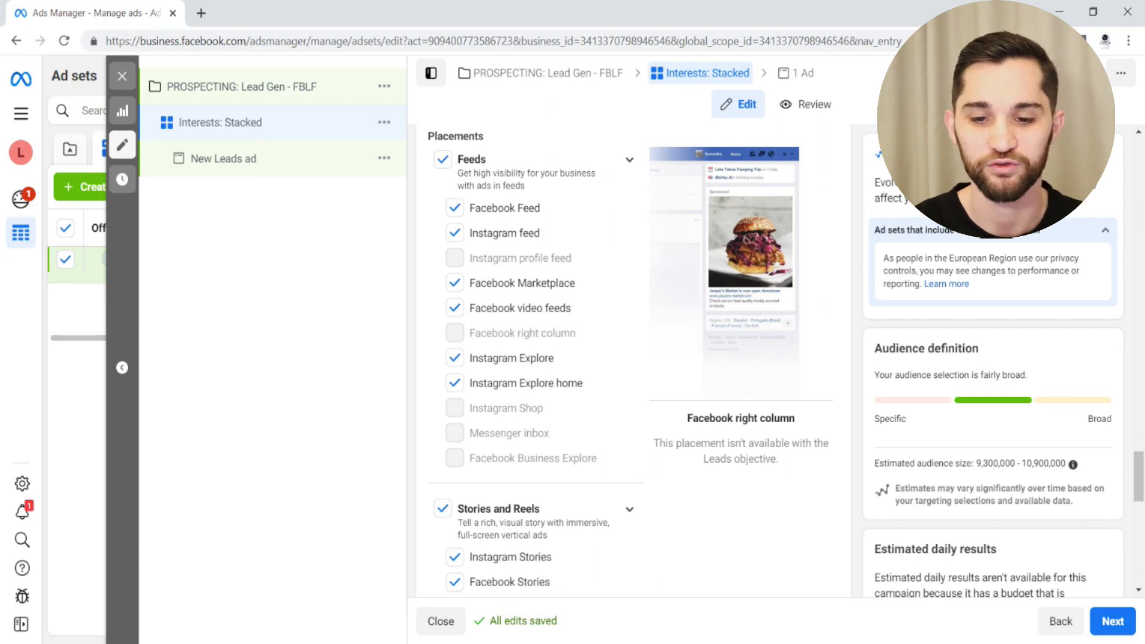
scroll(849, 279, "down", 1)
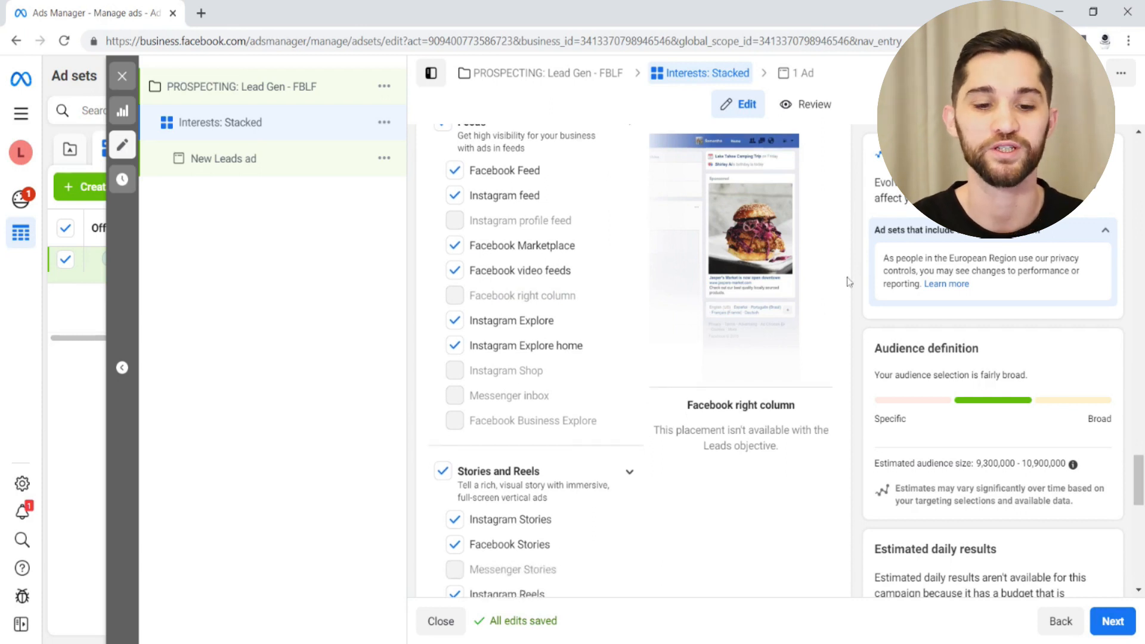
scroll(849, 279, "up", 2)
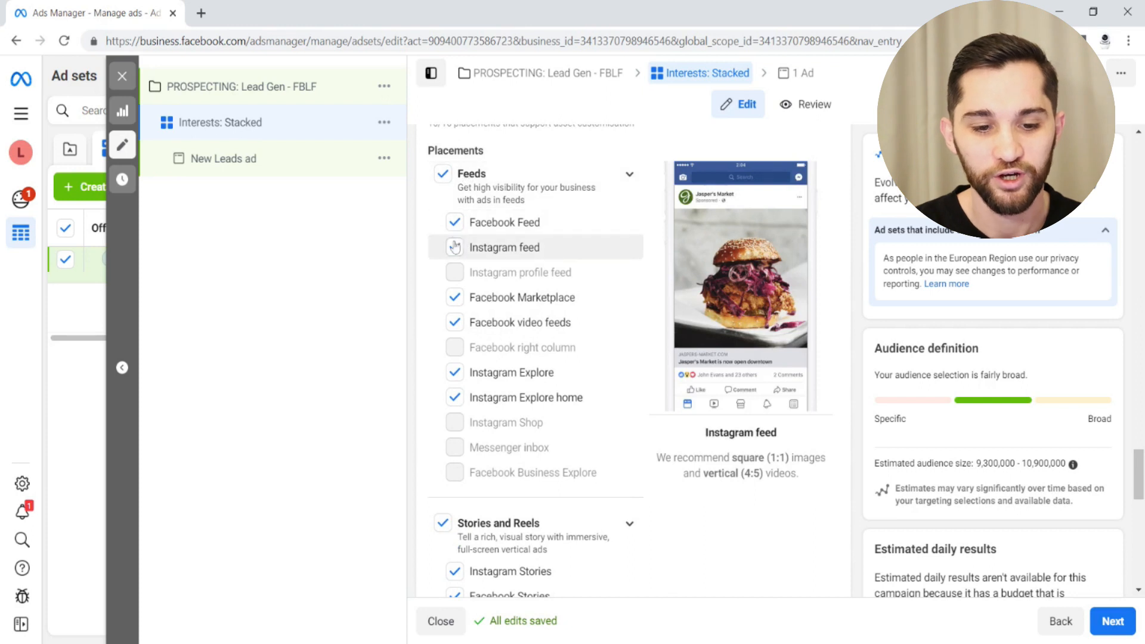
left_click(456, 301)
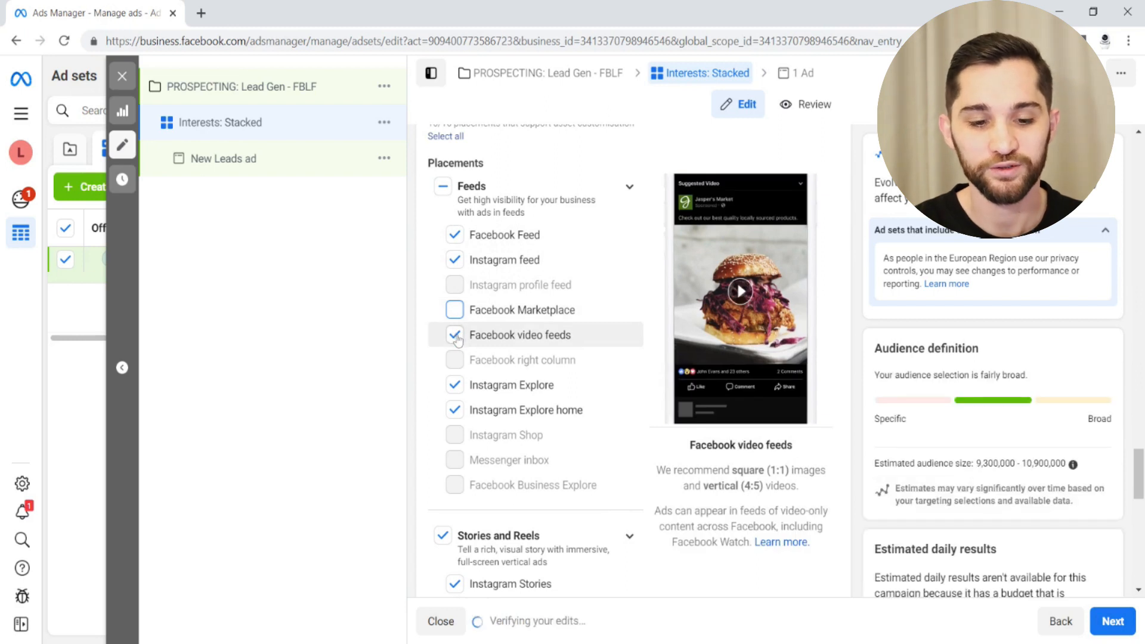
Step: Exclude the whole Stories and Reels group from the ad set's manual placements
scroll(458, 316, "down", 2)
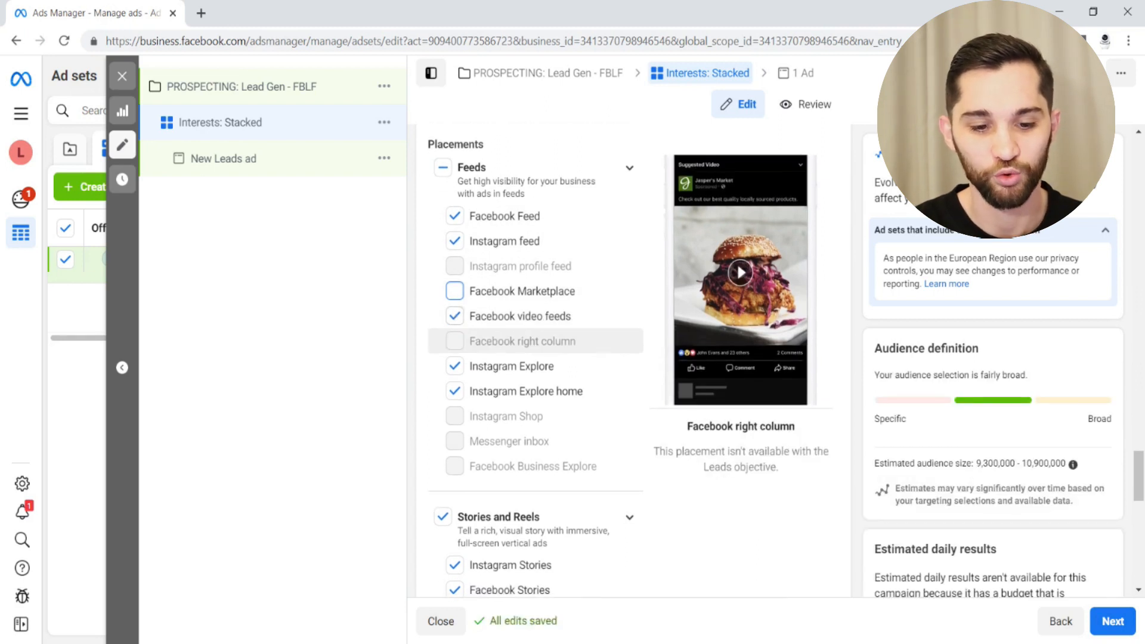
scroll(458, 307, "down", 4)
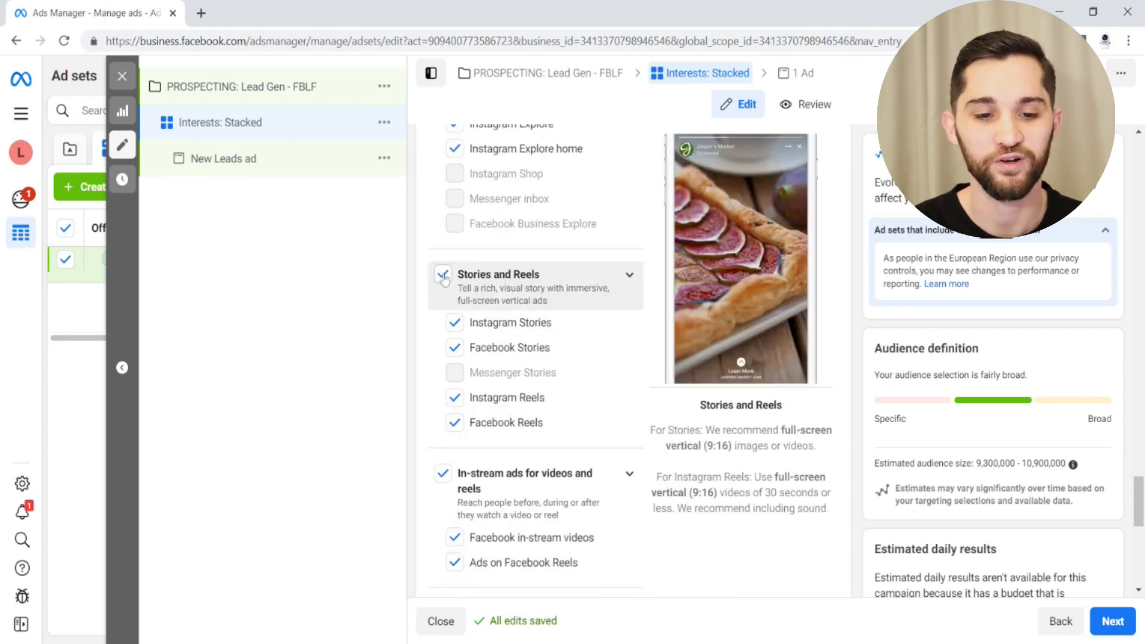
left_click(444, 275)
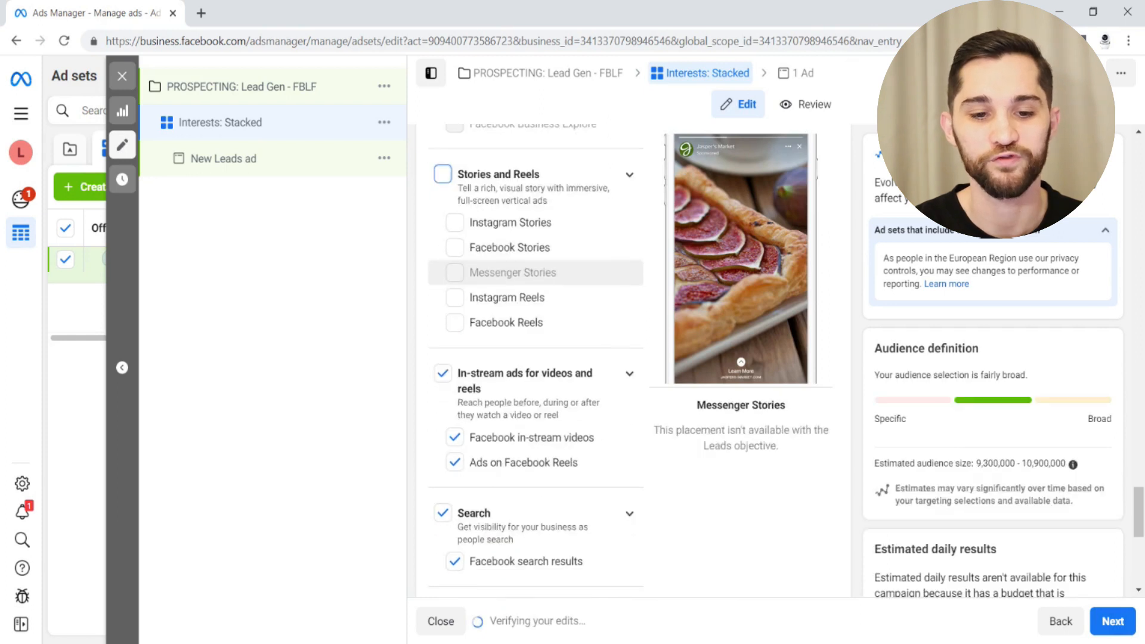
scroll(471, 334, "up", 3)
scroll(504, 166, "up", 1)
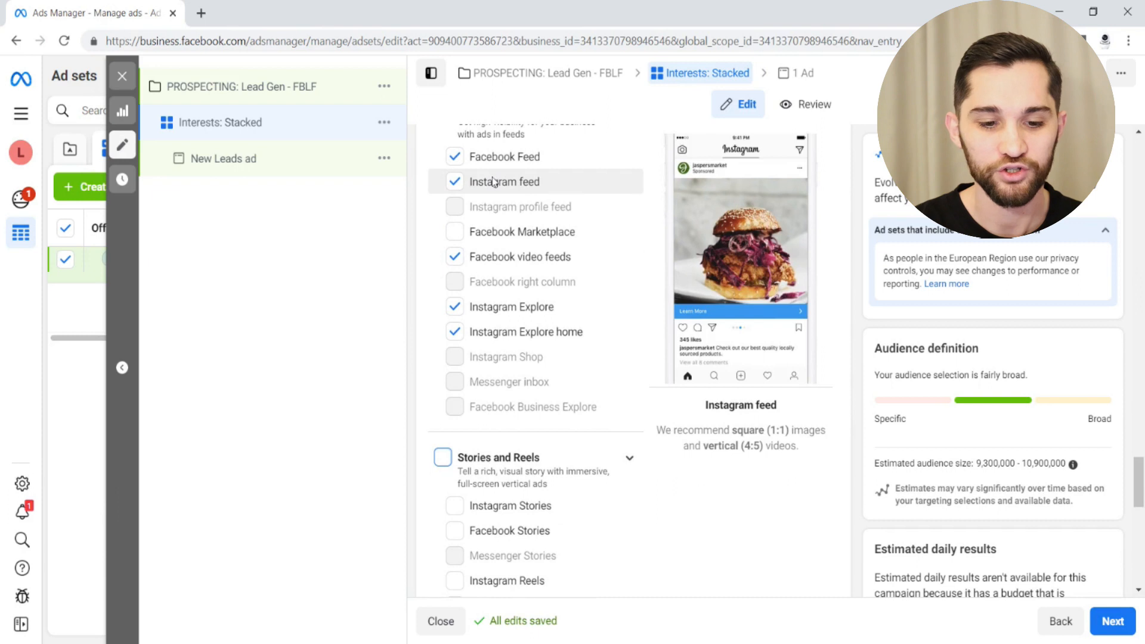
Step: Exclude the In-stream ads for videos and reels, Search, In-article, and Apps and sites placement groups
scroll(494, 182, "down", 4)
left_click(443, 419)
scroll(450, 357, "down", 4)
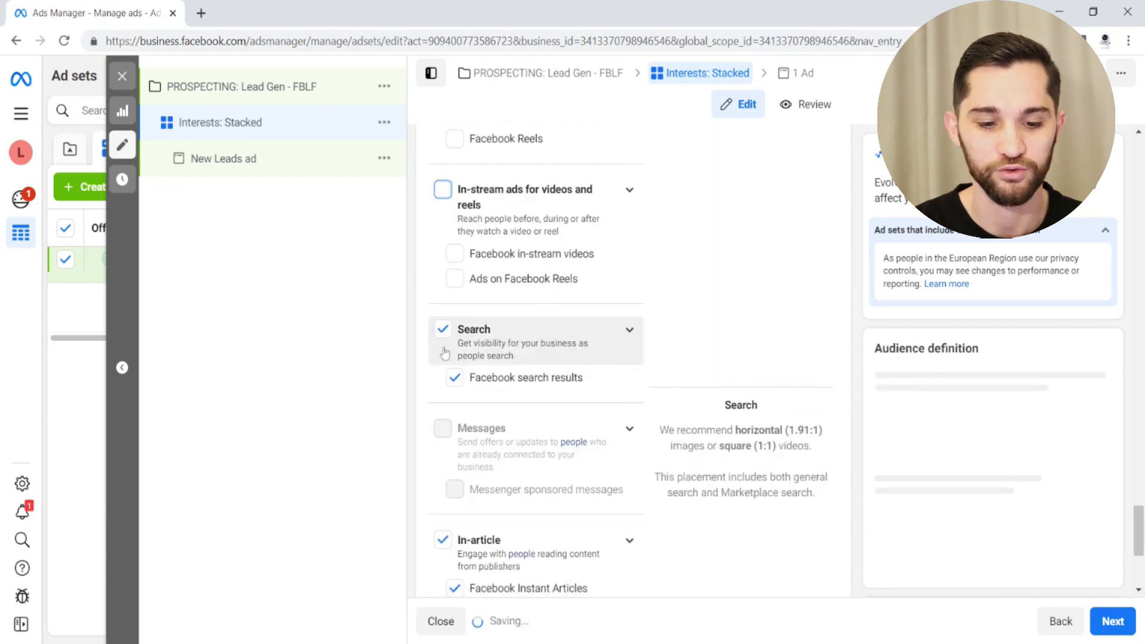
left_click(449, 357)
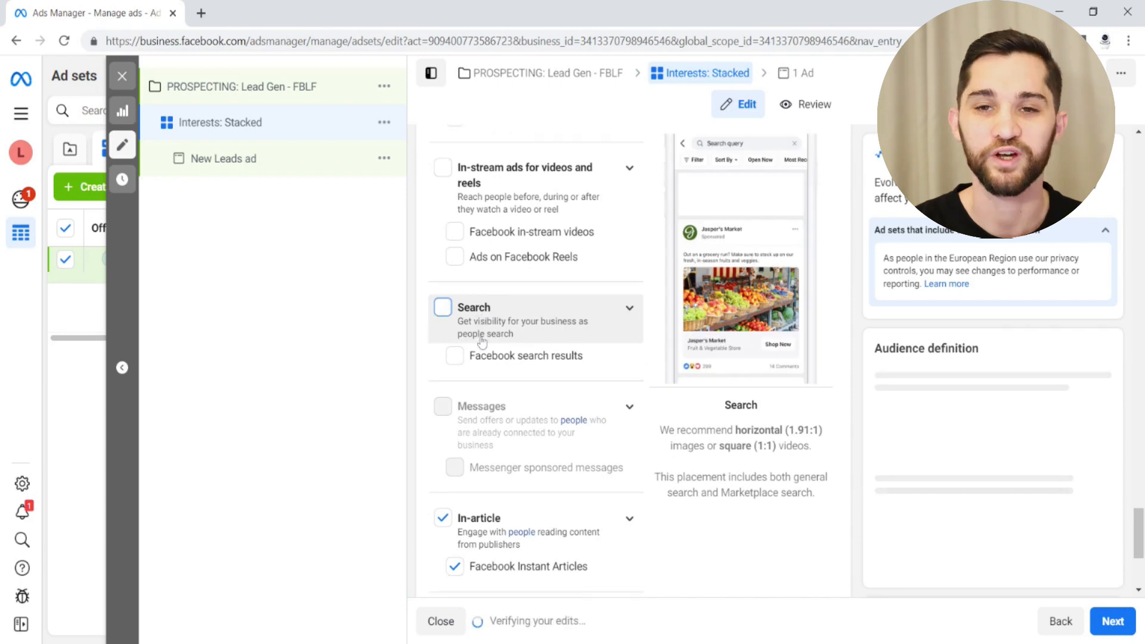
scroll(482, 341, "down", 3)
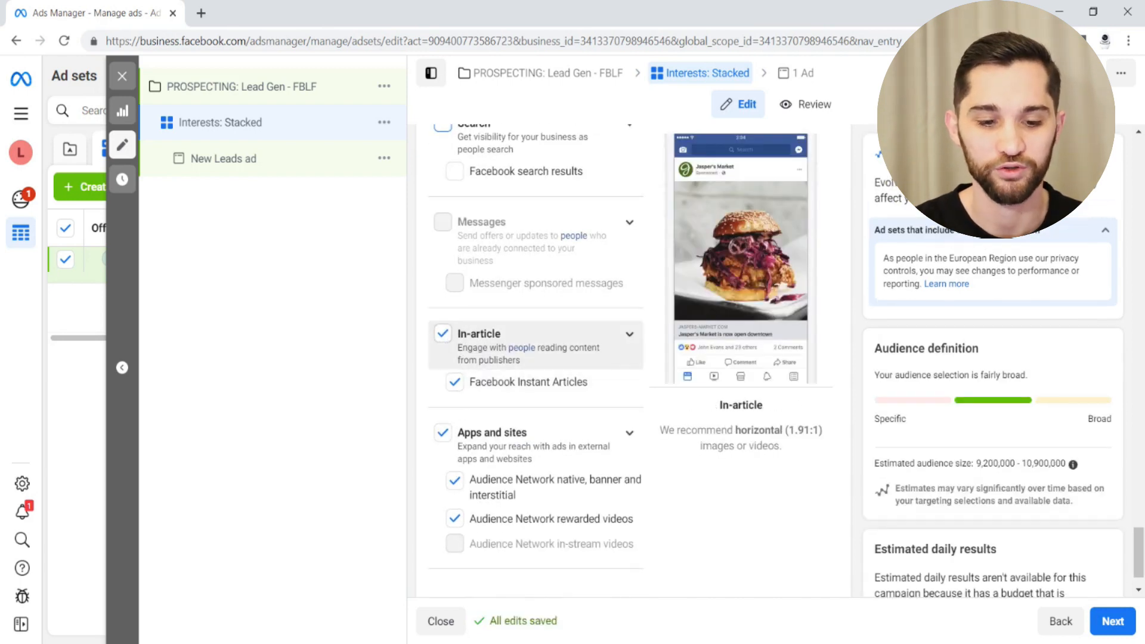
left_click(442, 333)
left_click(443, 433)
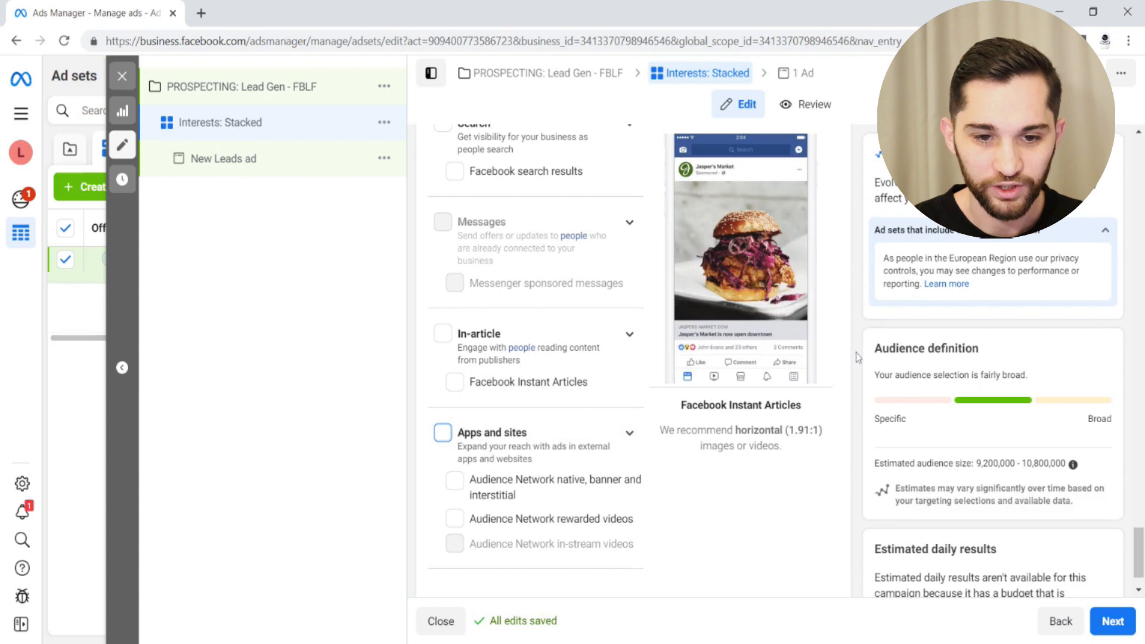
Step: Review the selected and excluded placements, platforms and devices of the ad set
scroll(856, 355, "down", 1)
scroll(856, 352, "up", 8)
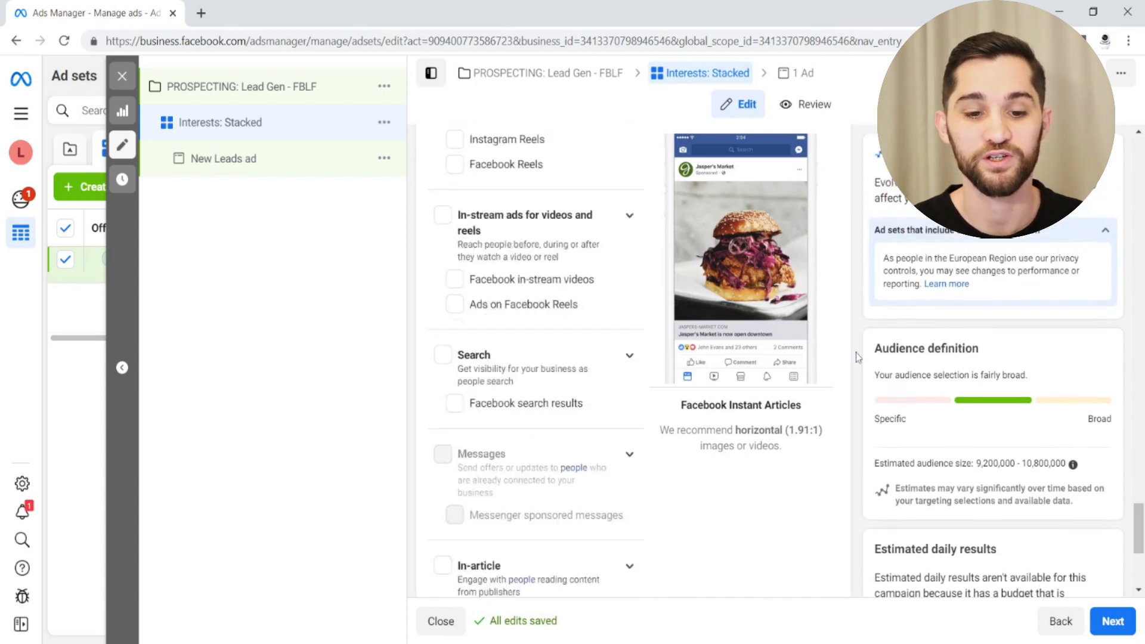
scroll(536, 358, "up", 3)
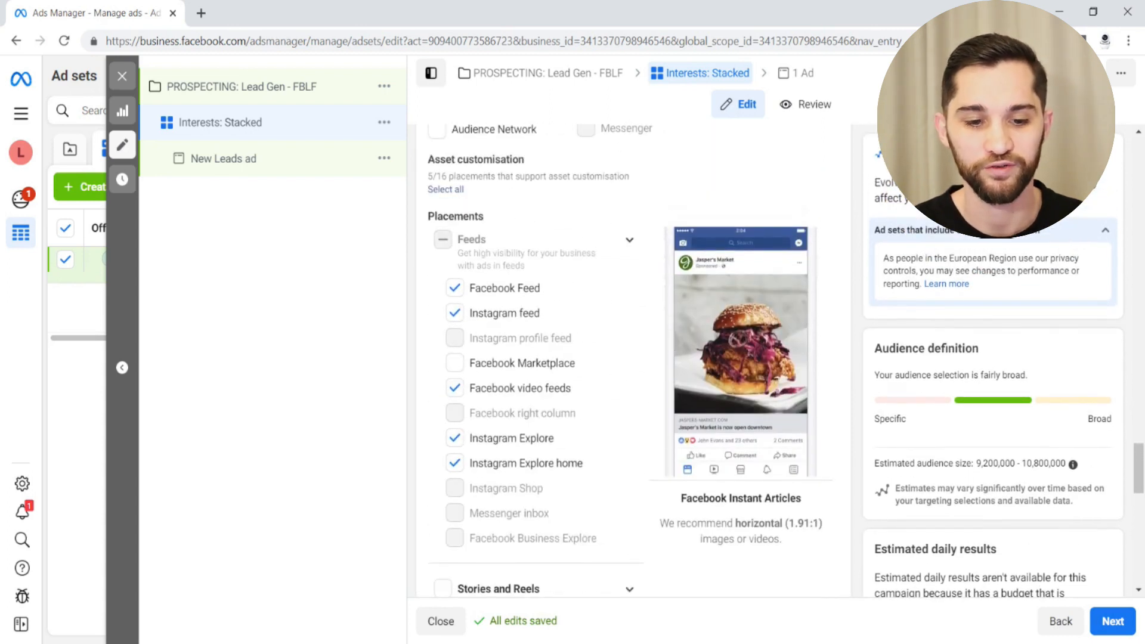
scroll(715, 357, "down", 5)
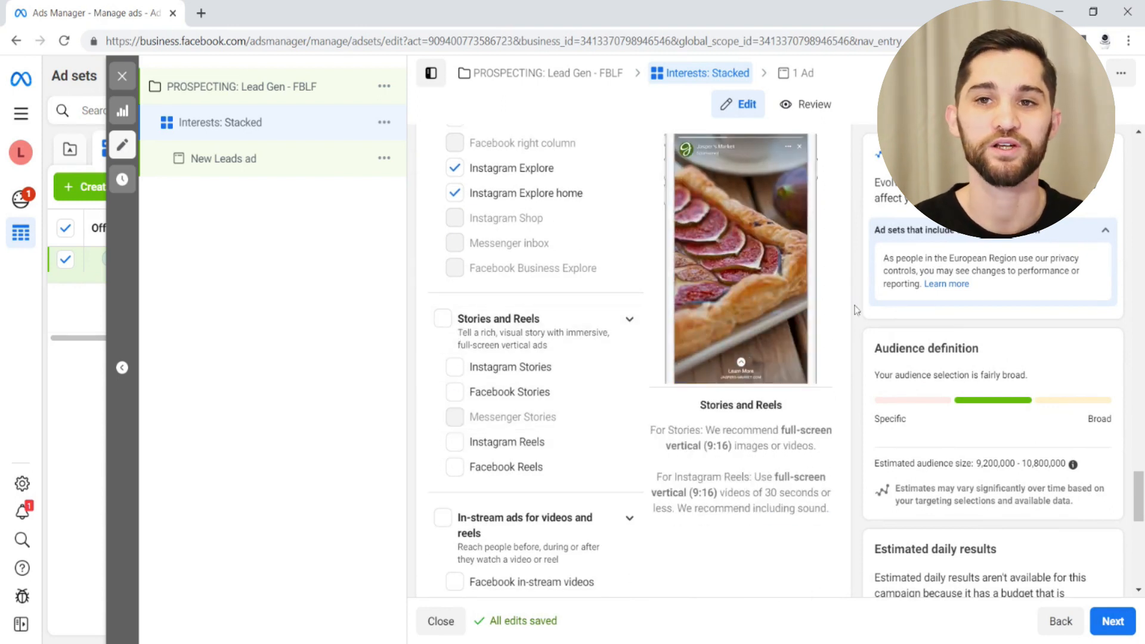
scroll(856, 309, "down", 3)
scroll(856, 310, "up", 1)
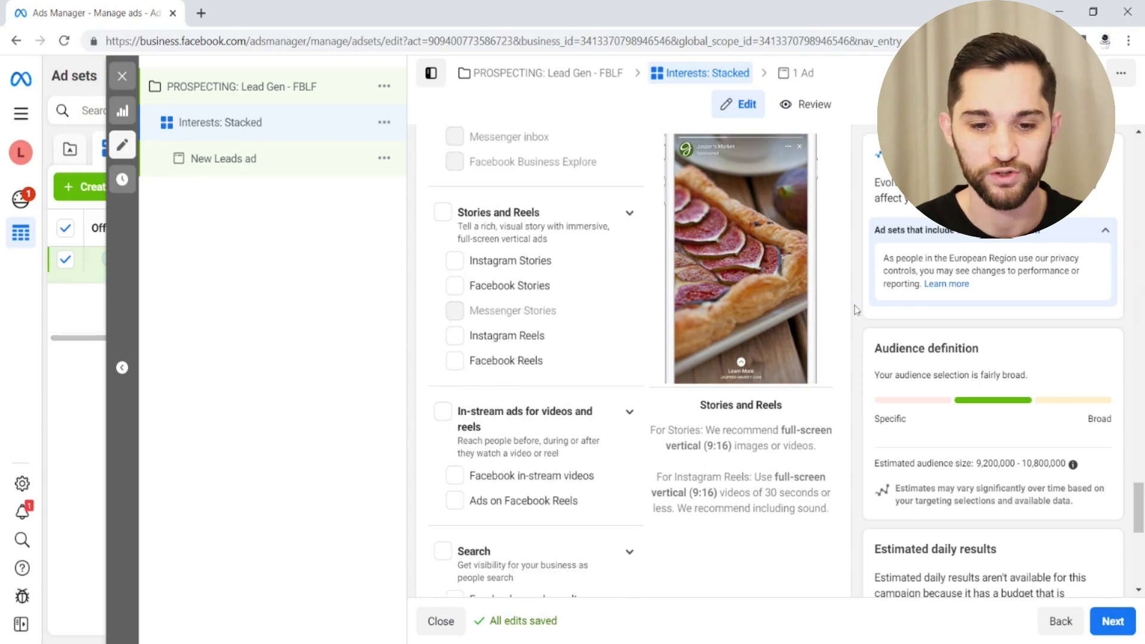
scroll(536, 358, "down", 2)
scroll(536, 358, "up", 8)
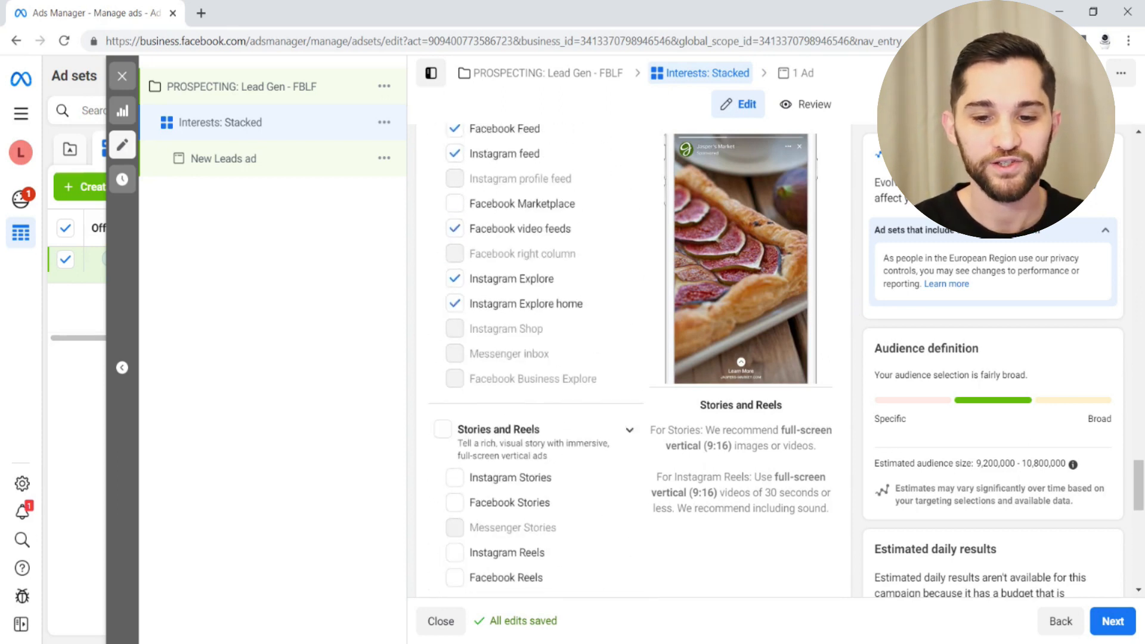
scroll(629, 358, "up", 2)
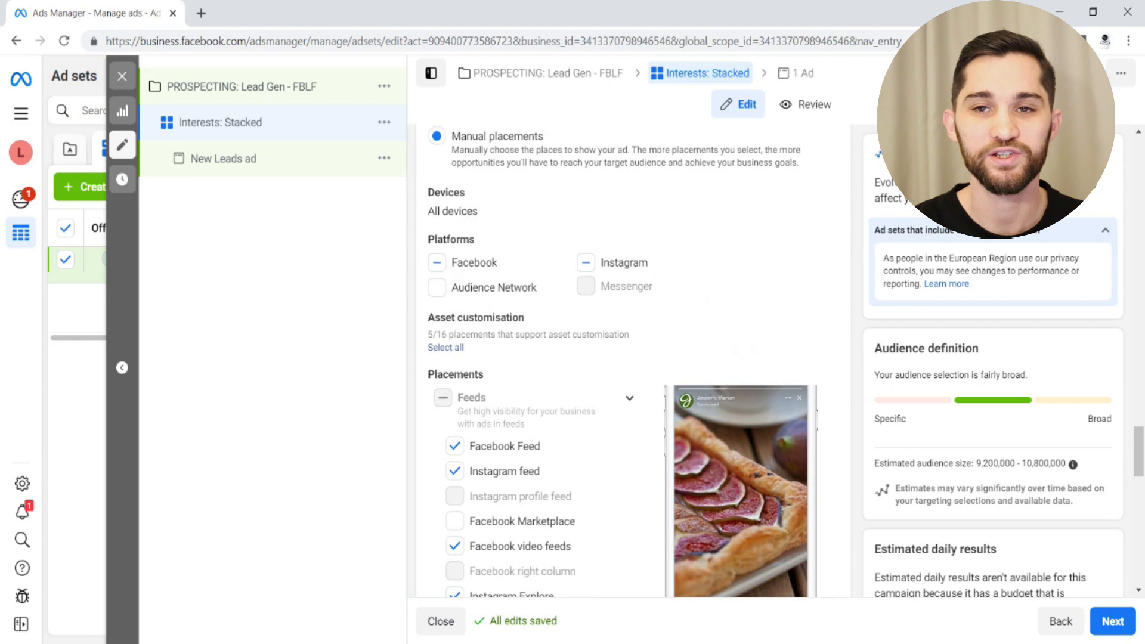
scroll(629, 358, "up", 1)
scroll(629, 358, "up", 1)
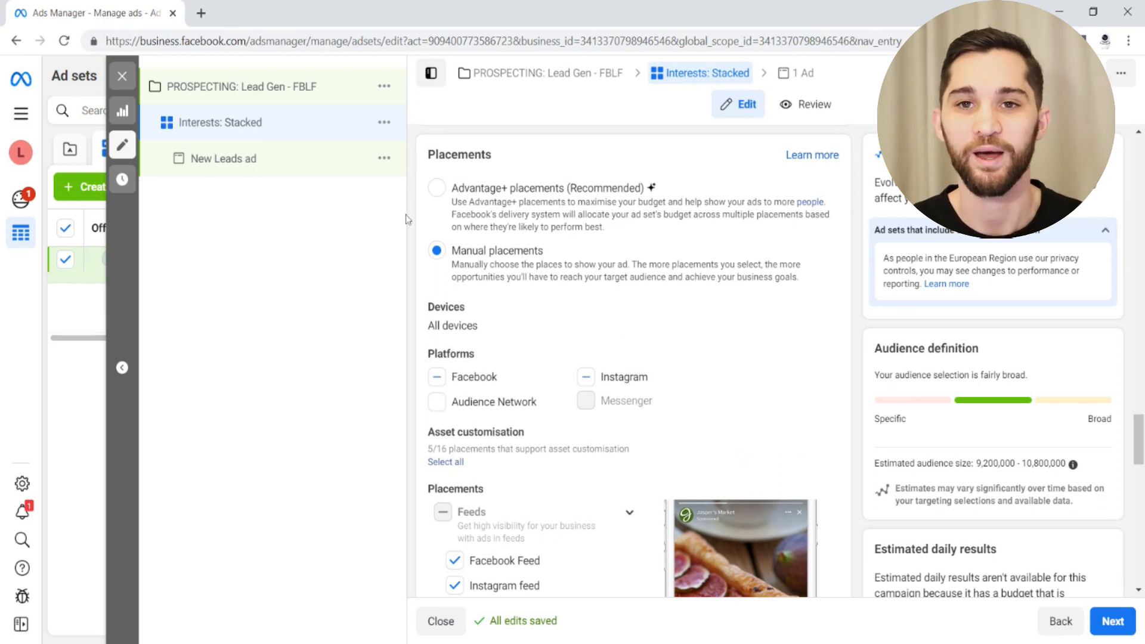
Step: Open the New Leads ad and rename it "Image: Ad 1"
left_click(237, 161)
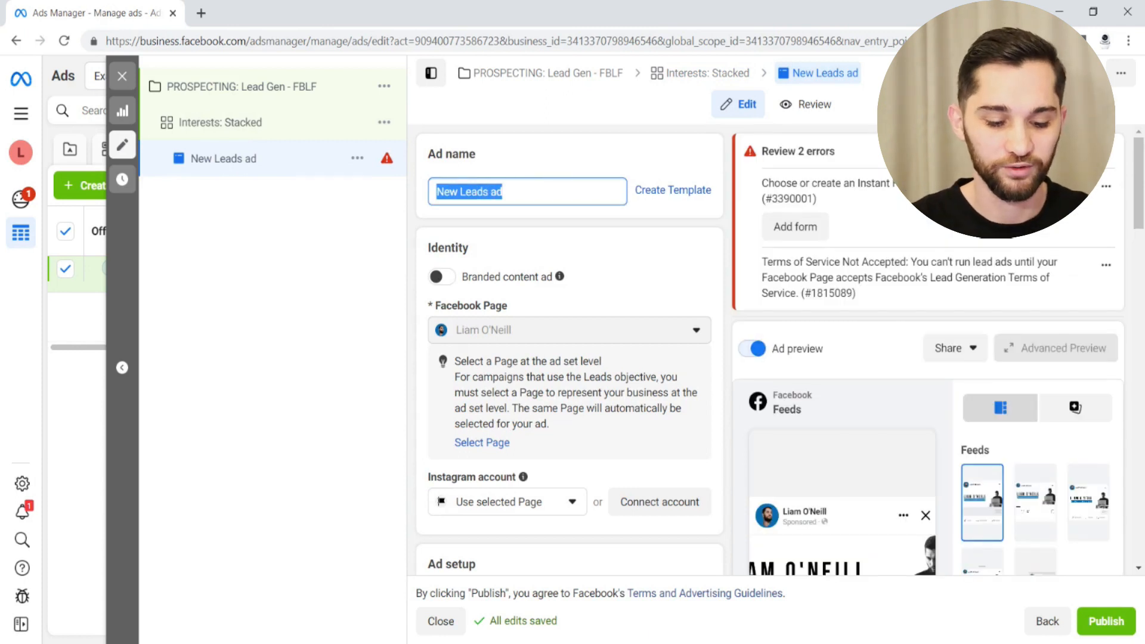
key("BackSpace")
type("Ima")
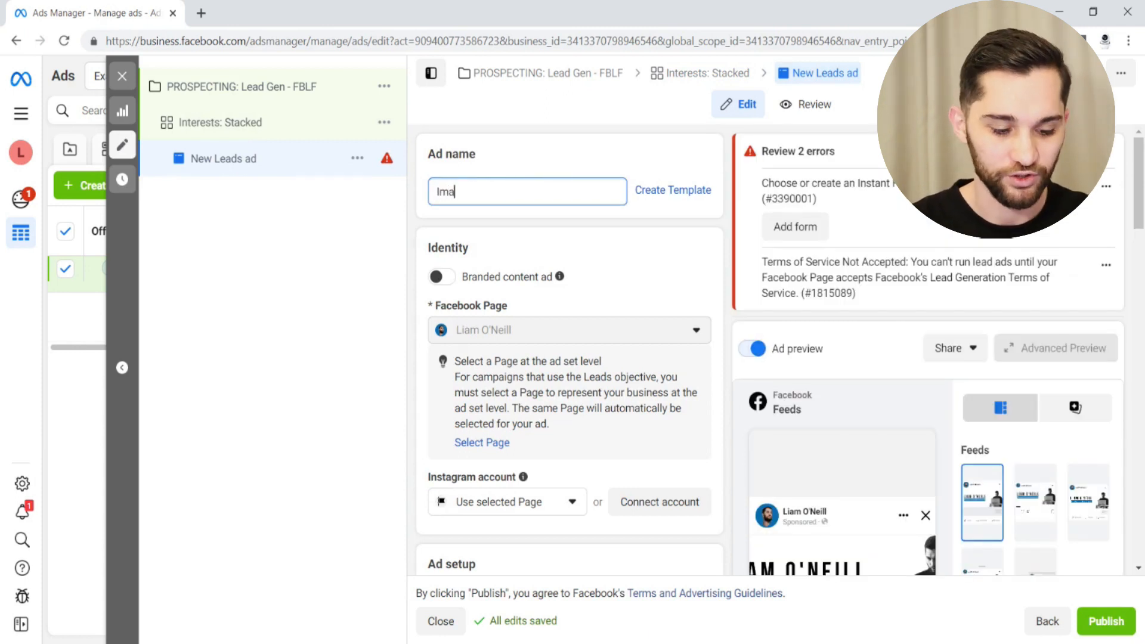
type("ge: ")
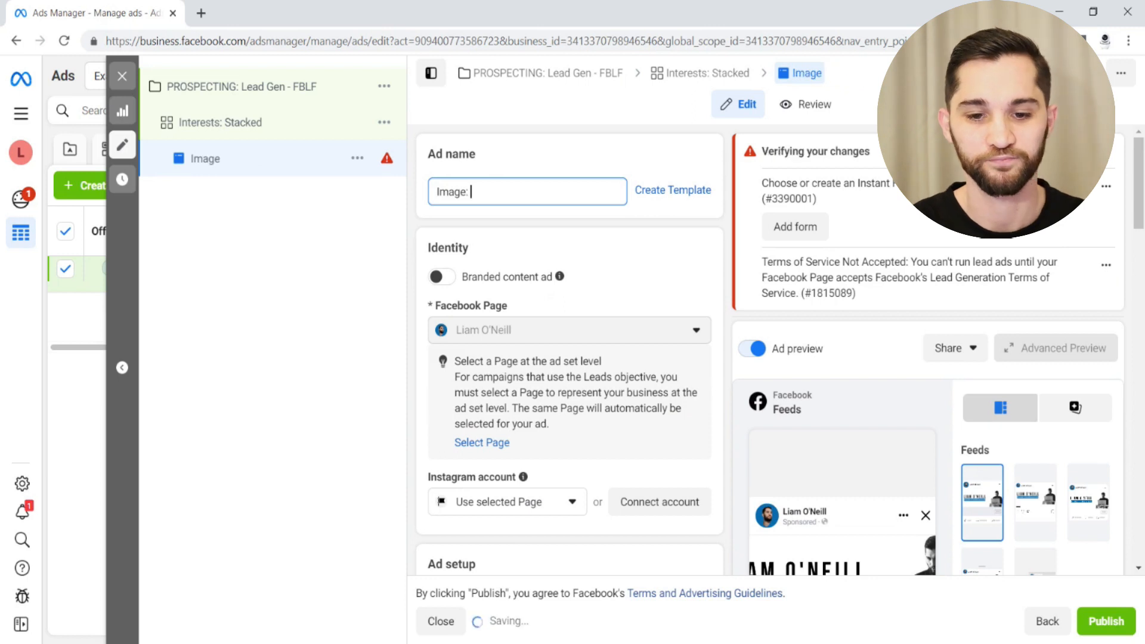
type("Ad 1")
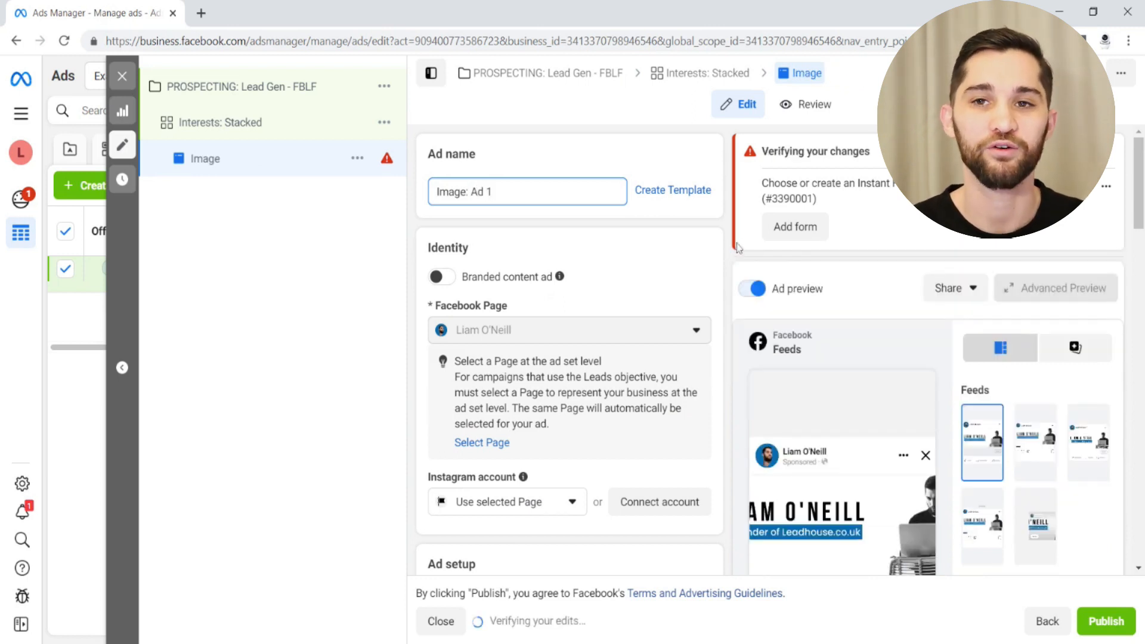
left_click(727, 256)
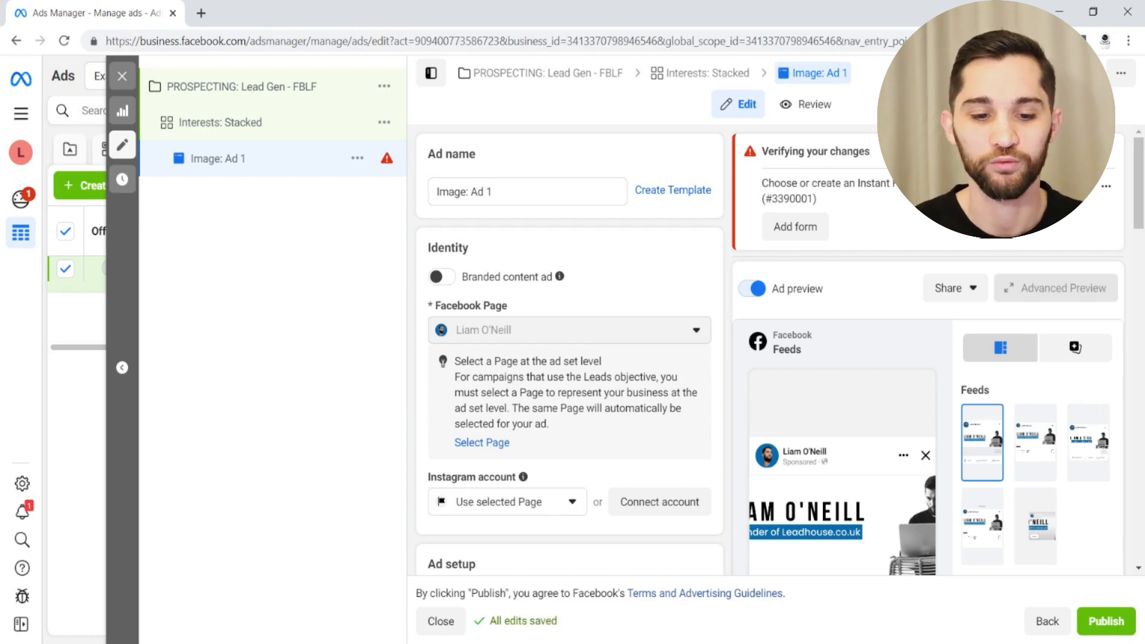
Step: Turn off Multi-advertiser ads in the ad setup
scroll(569, 350, "down", 4)
scroll(570, 349, "down", 1)
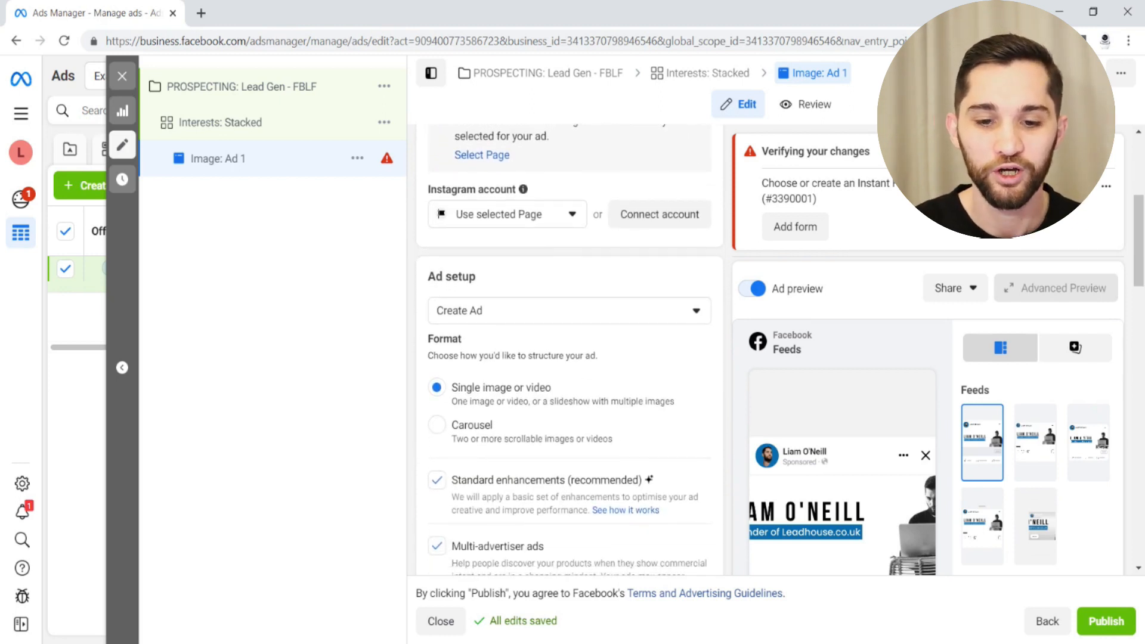
scroll(569, 350, "down", 1)
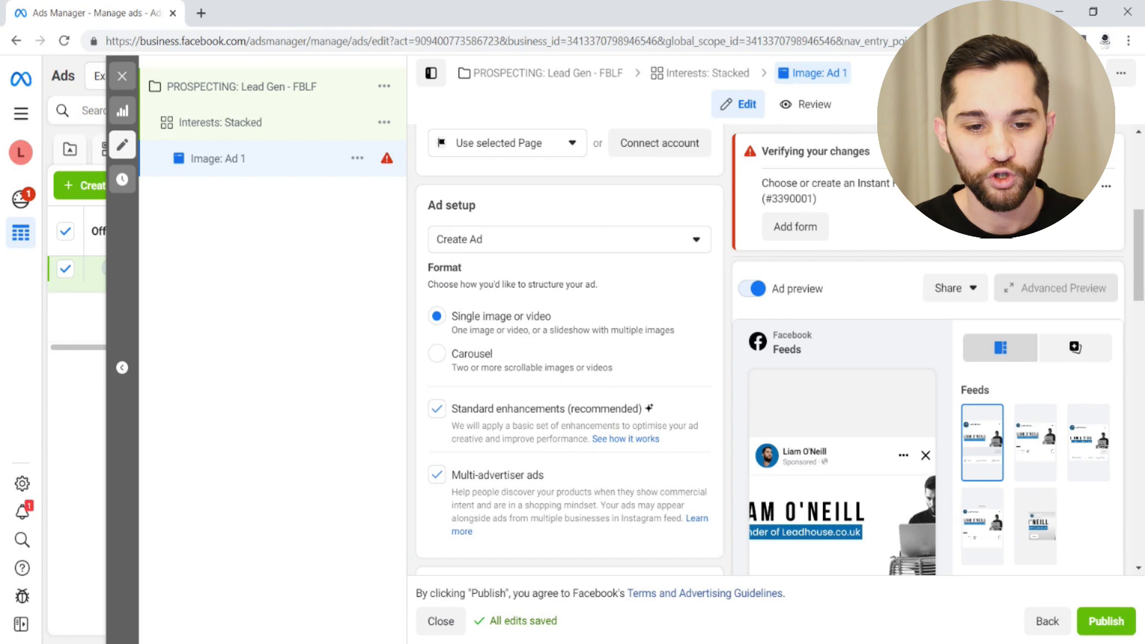
scroll(507, 138, "down", 2)
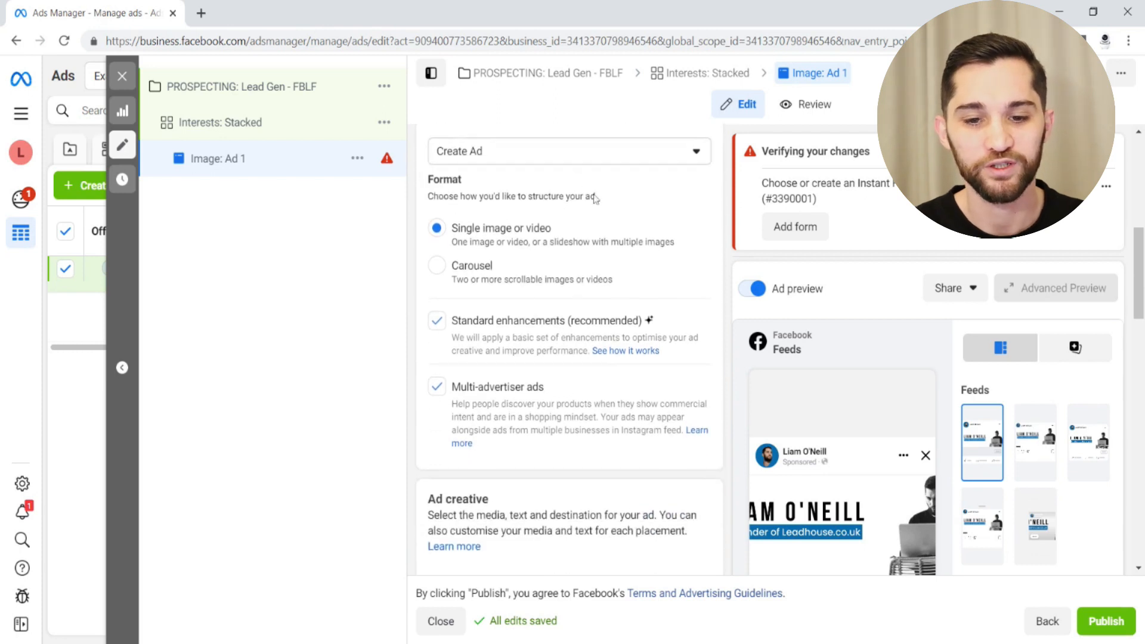
scroll(454, 158, "up", 1)
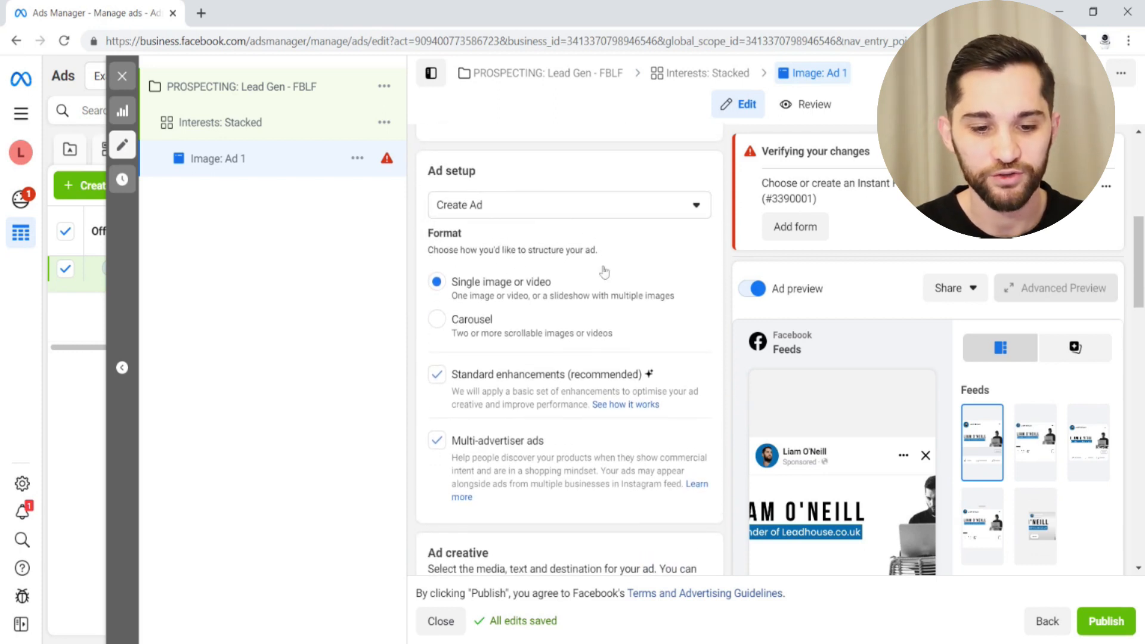
scroll(523, 304, "down", 2)
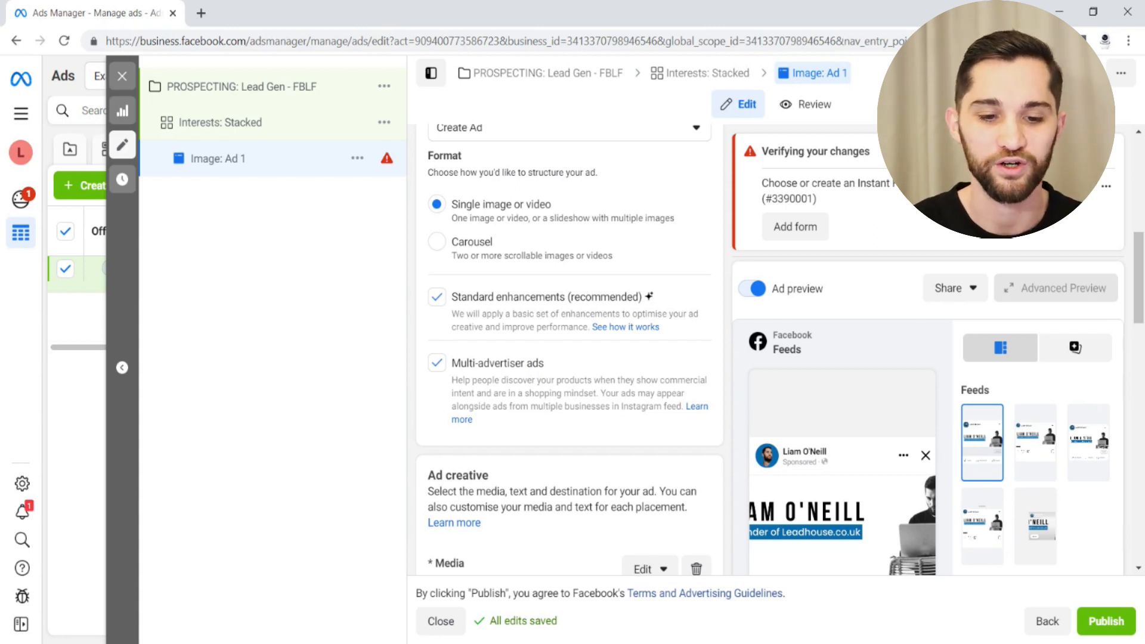
left_click(437, 363)
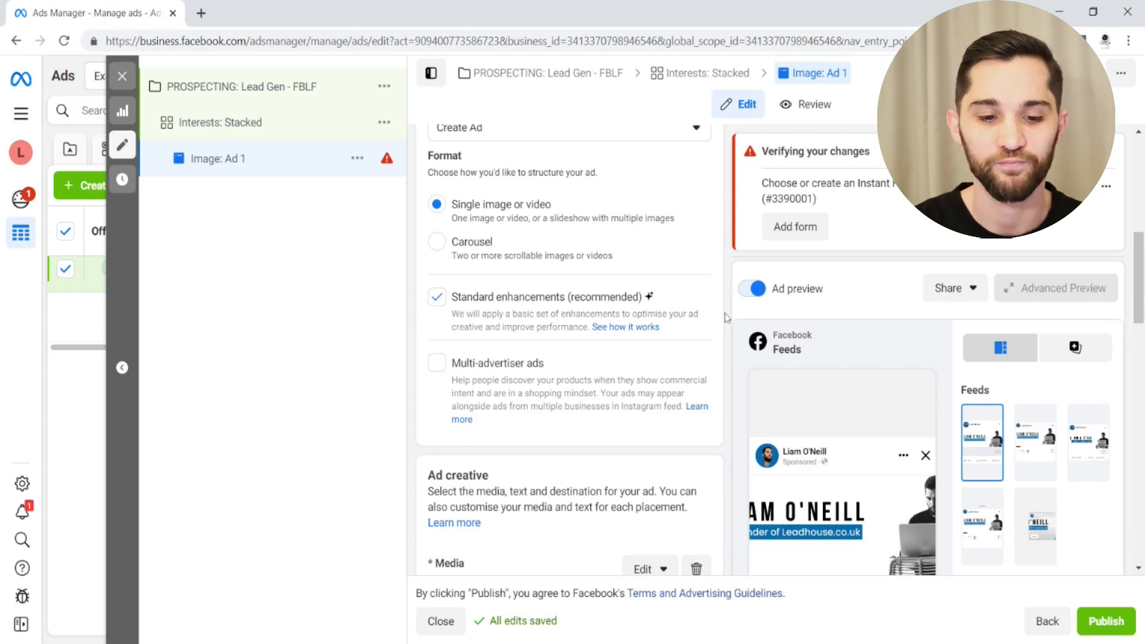
Step: Remove the existing media from the ad creative
scroll(724, 313, "down", 5)
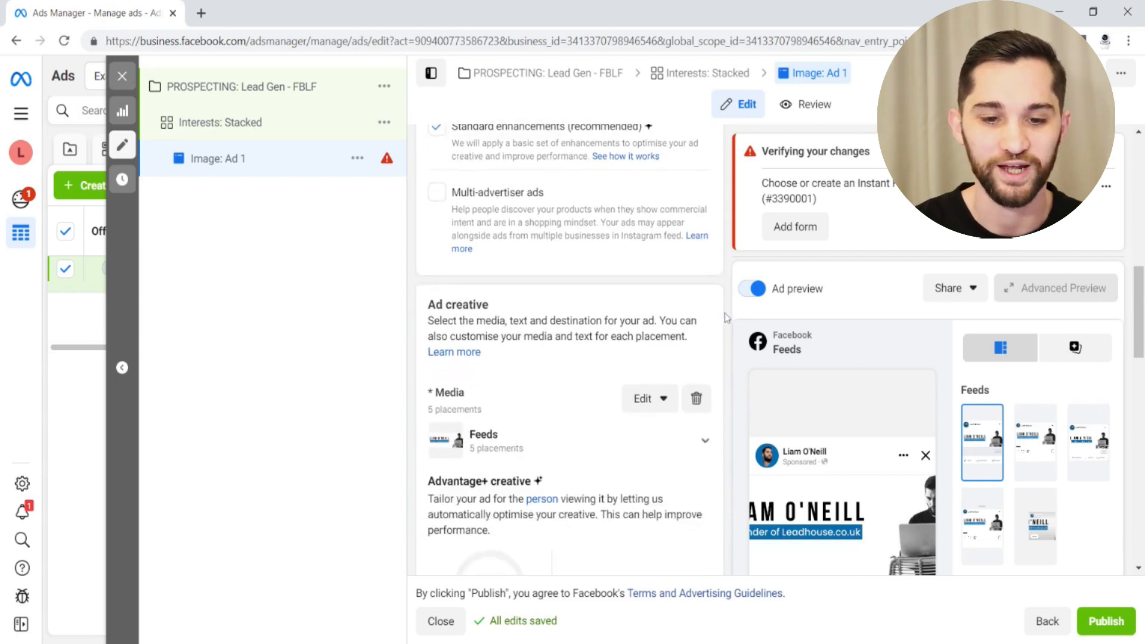
scroll(724, 313, "down", 2)
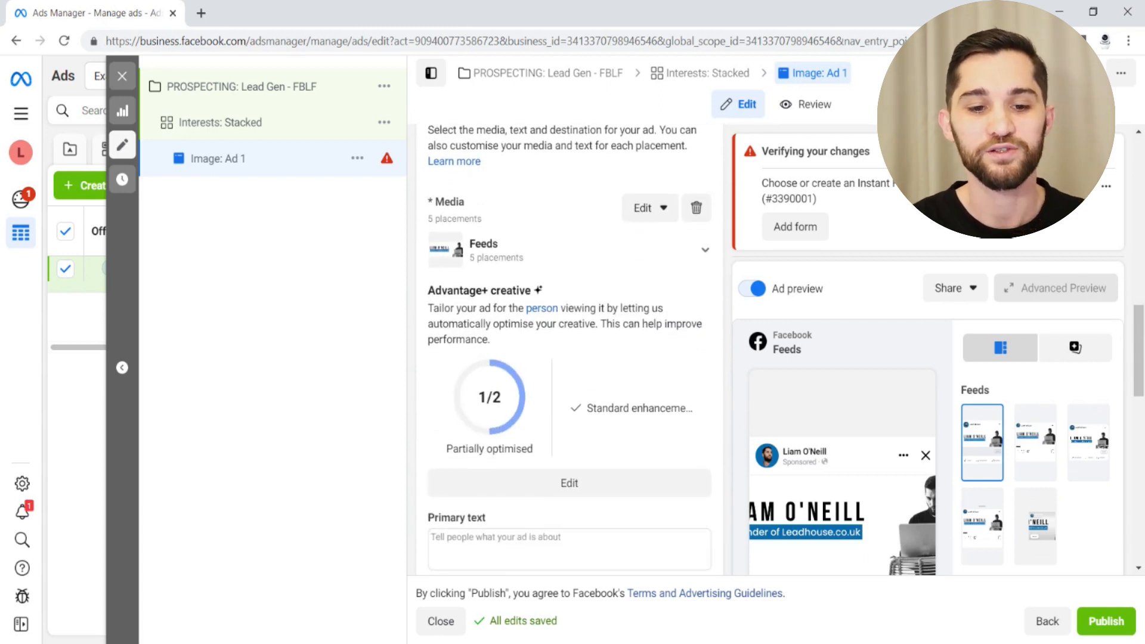
scroll(586, 255, "up", 1)
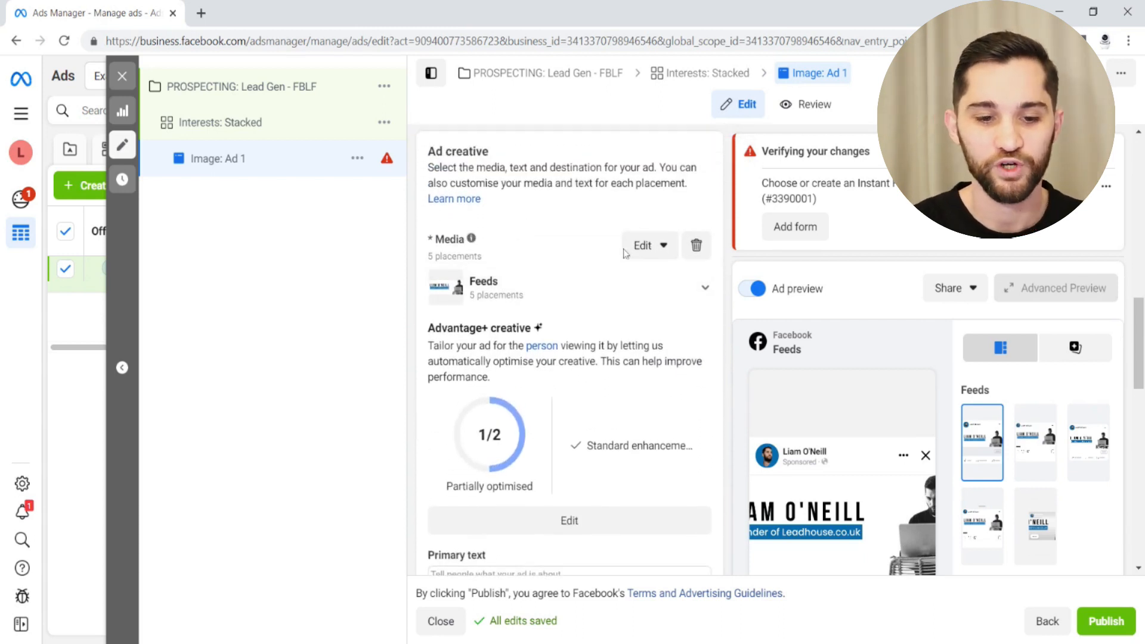
left_click(696, 246)
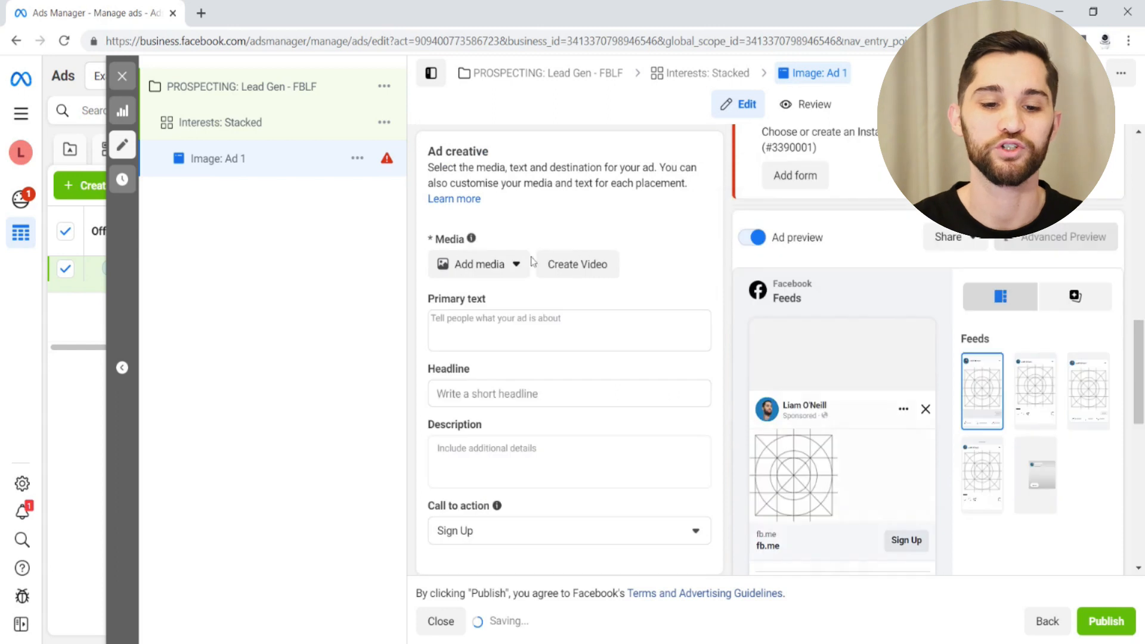
Step: Add the account's Need Leads image to the ad, keeping the recommended 1:1 feed crop and all Advantage+ creative optimisations
left_click(504, 267)
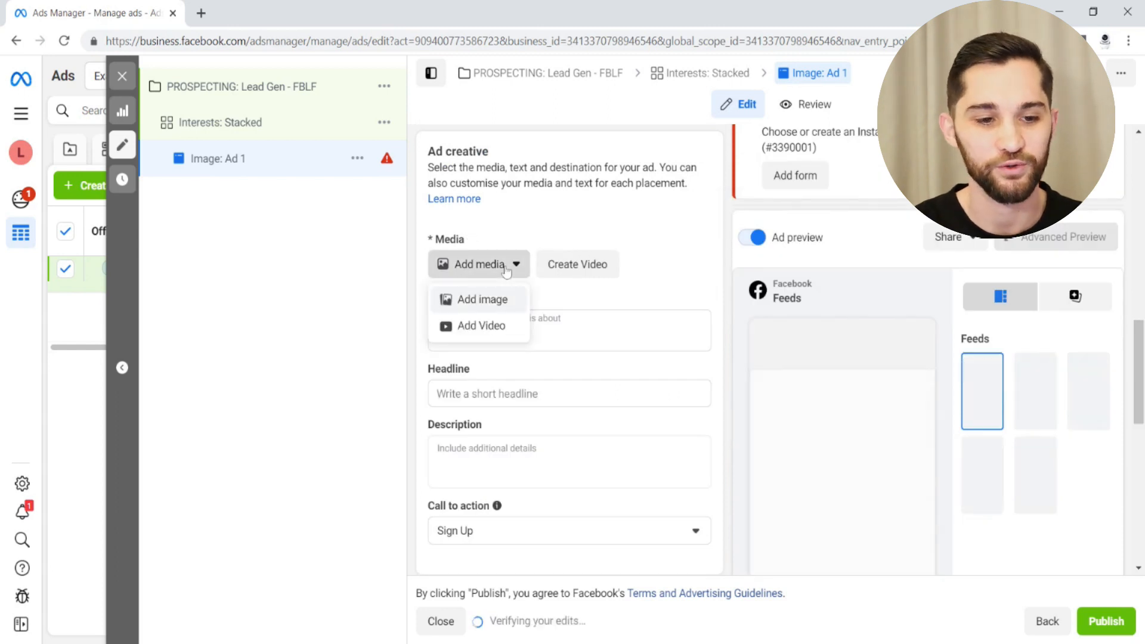
left_click(485, 302)
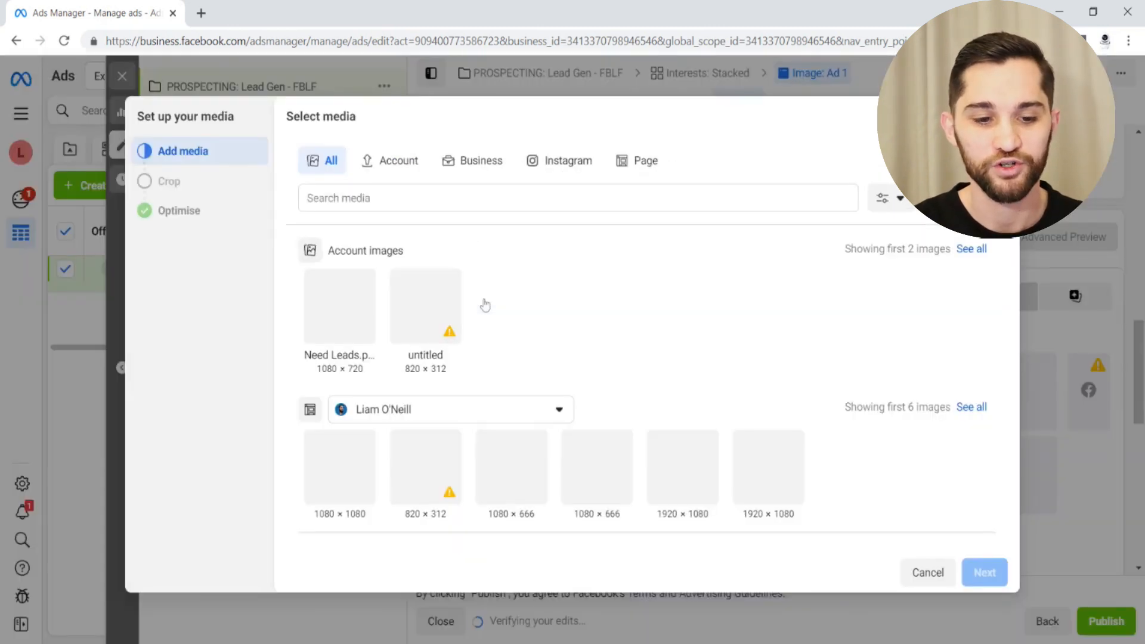
left_click(332, 303)
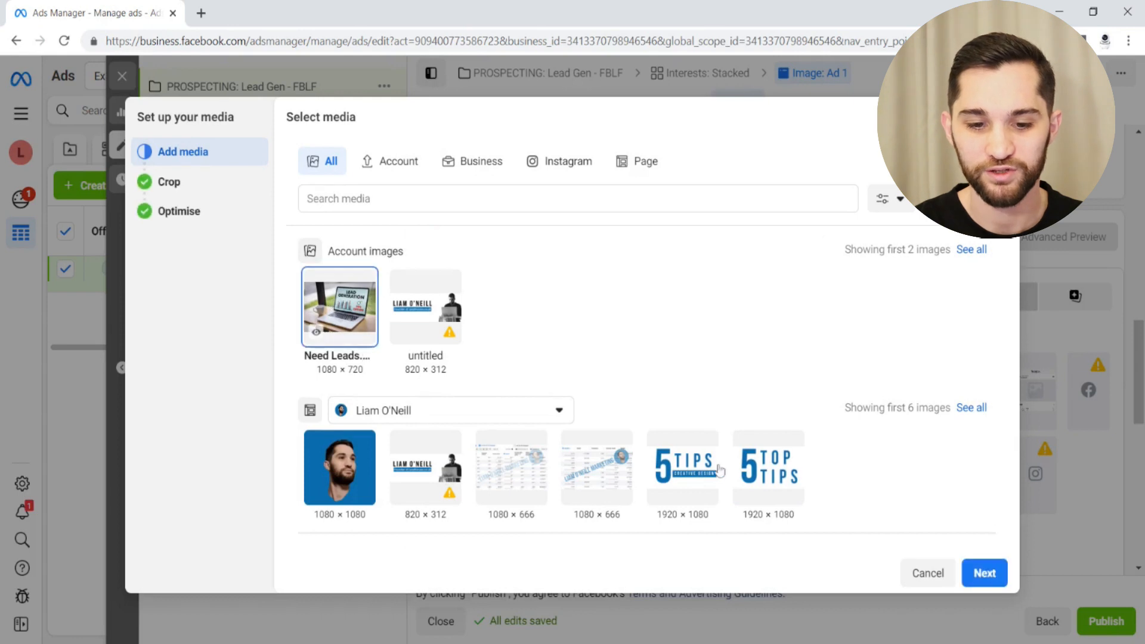
left_click(990, 573)
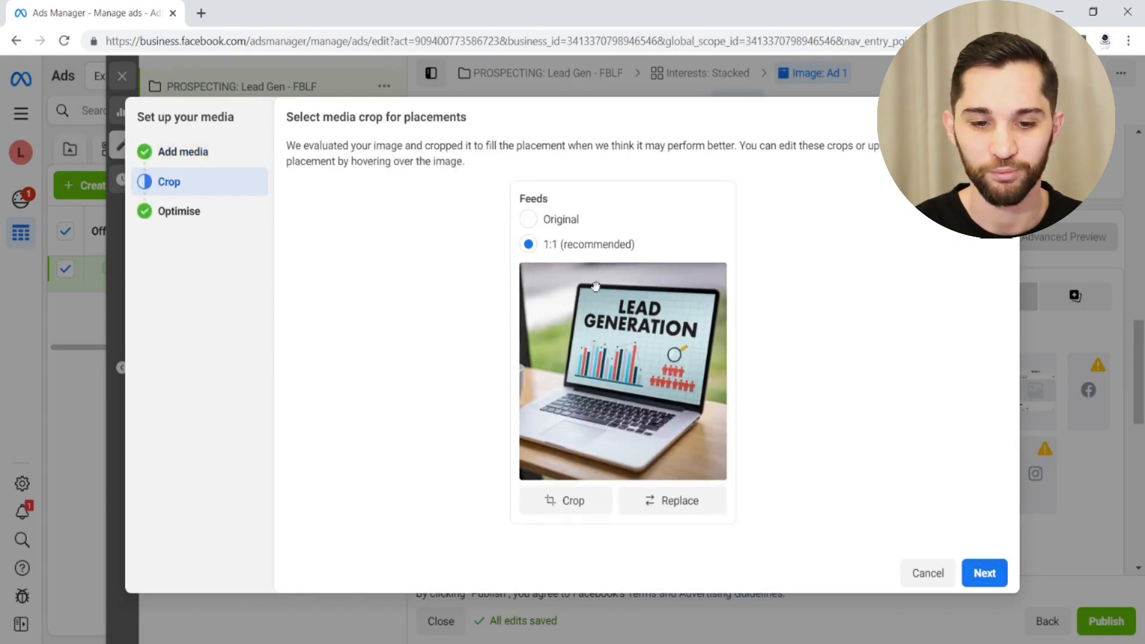
left_click(985, 573)
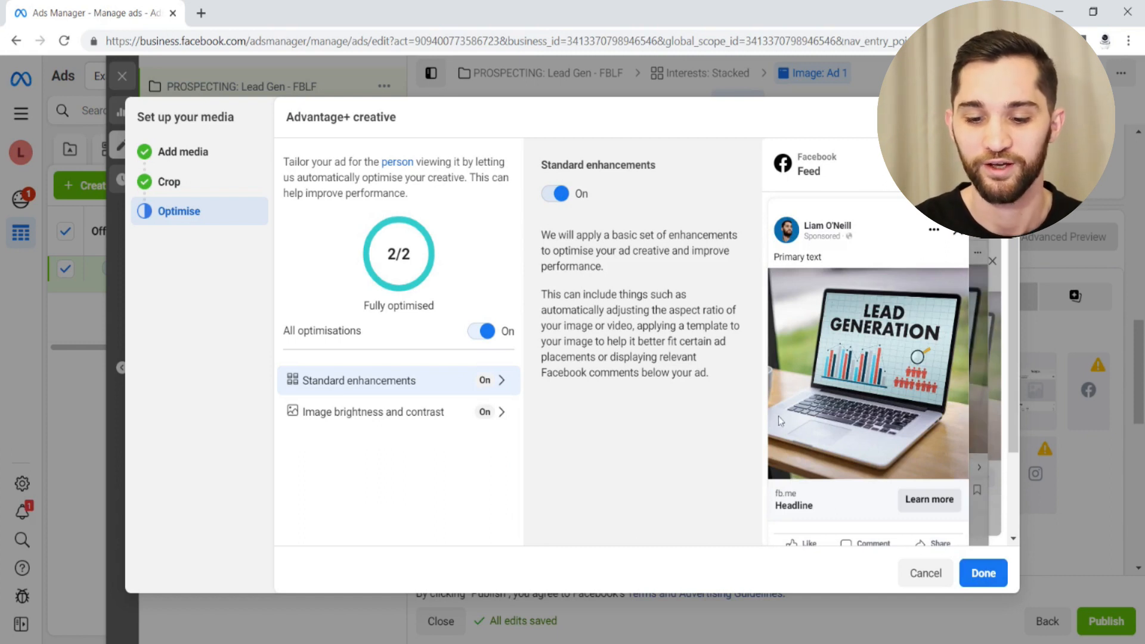
scroll(767, 425, "down", 2)
left_click(980, 574)
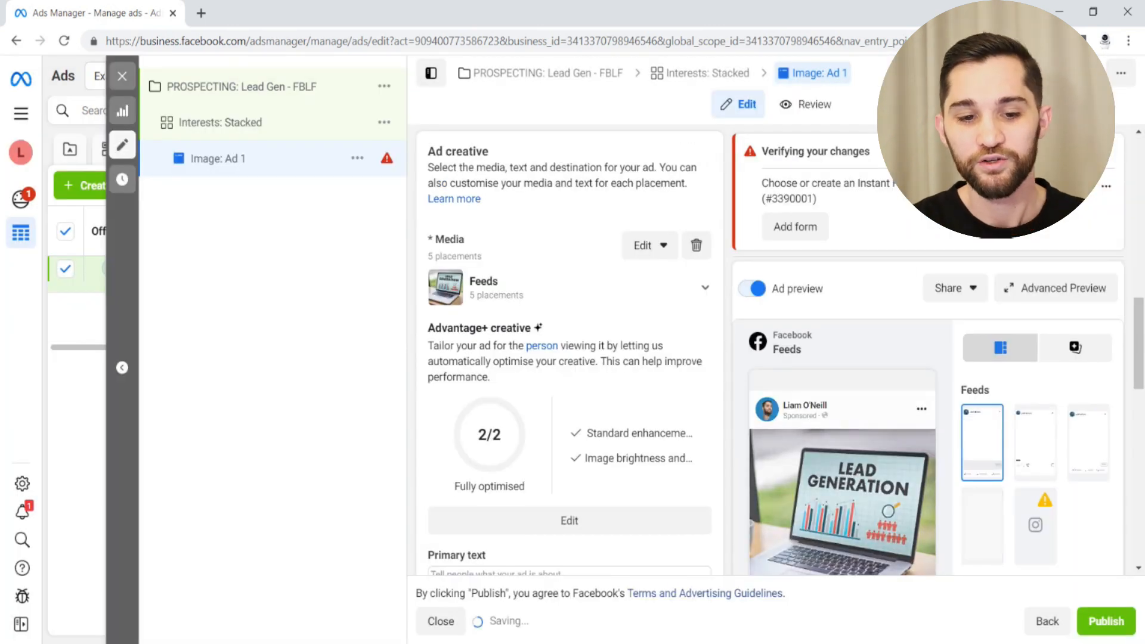
Step: Set the ad's primary text to "Looking to generate leads for your business? We have you covered"
scroll(680, 327, "down", 1)
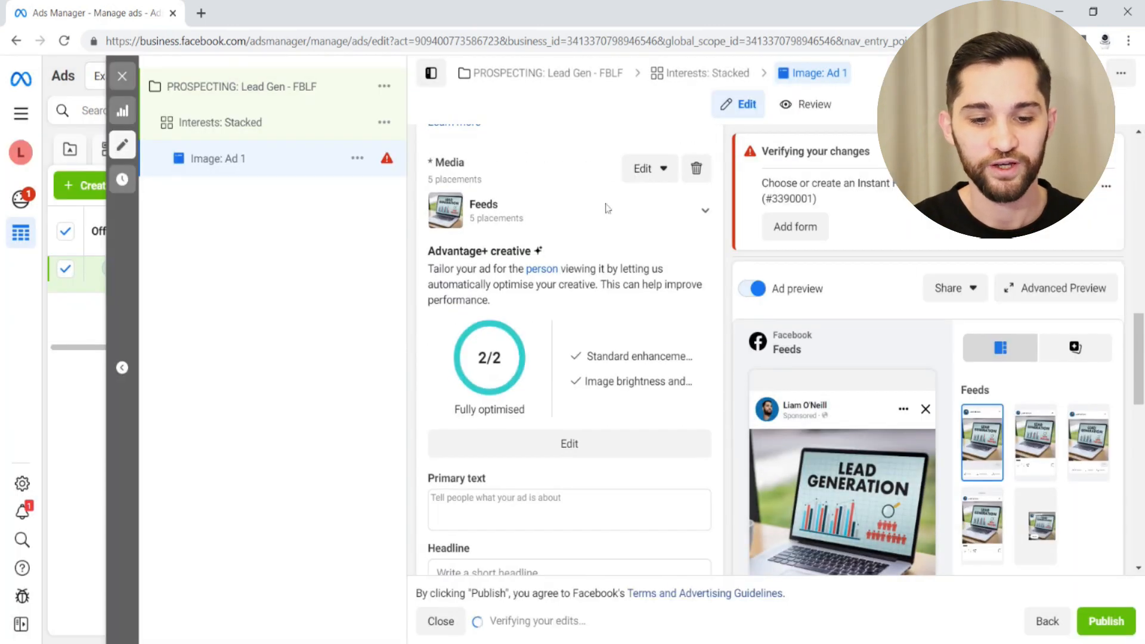
scroll(674, 274, "down", 2)
left_click(513, 342)
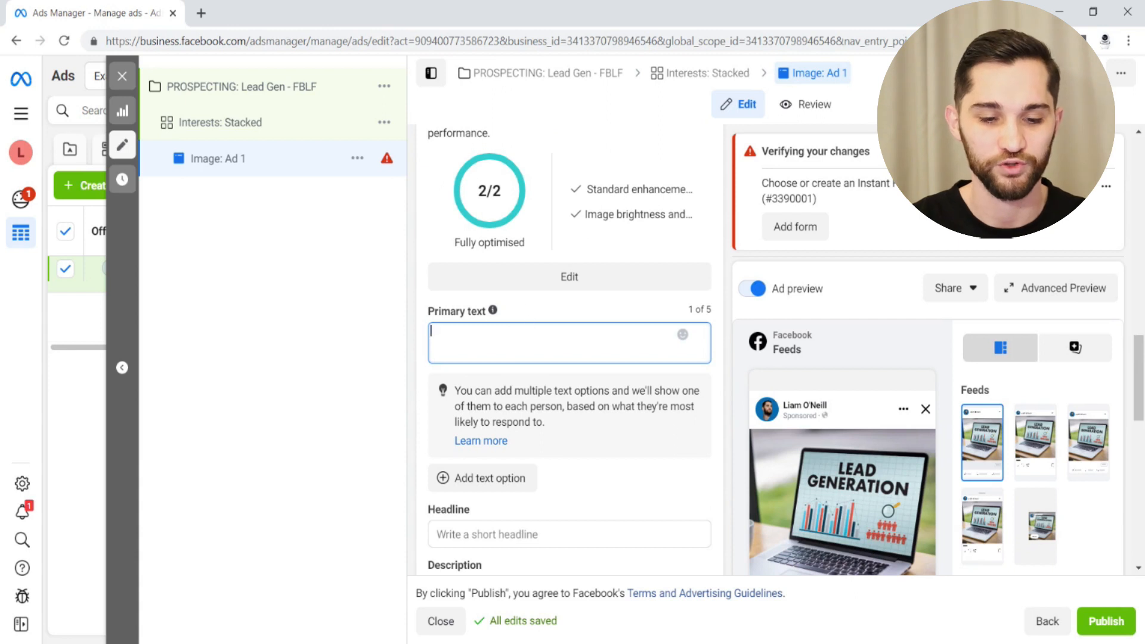
type("Looking to generate leads for your business? We have you covered")
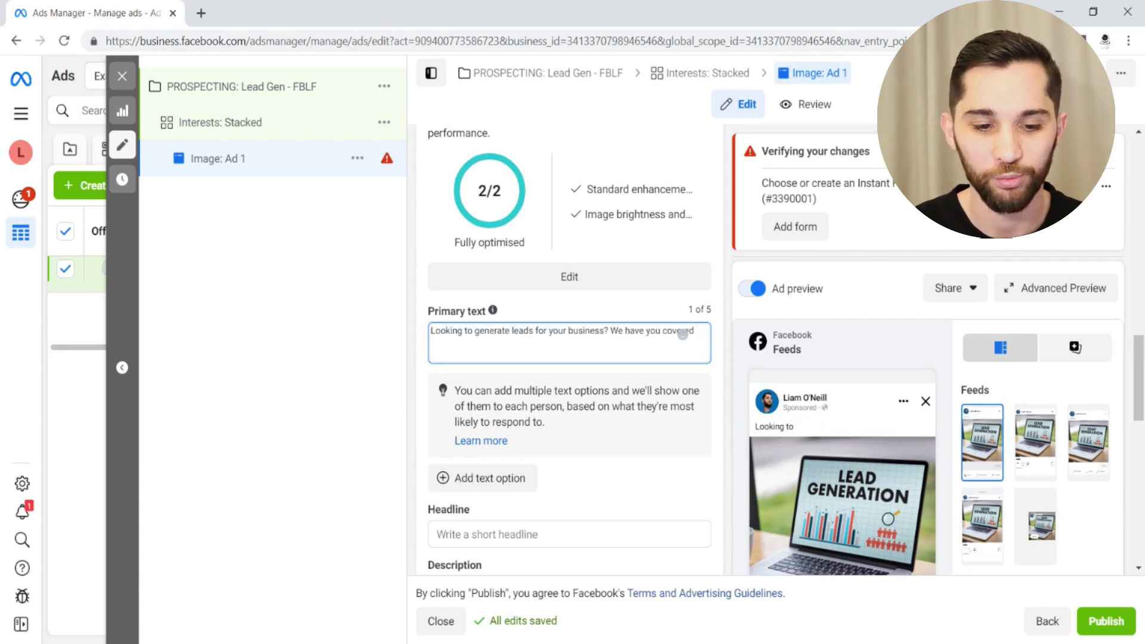
left_click(728, 353)
Step: Set the ad's headline to "Lead generation services"
scroll(727, 353, "down", 2)
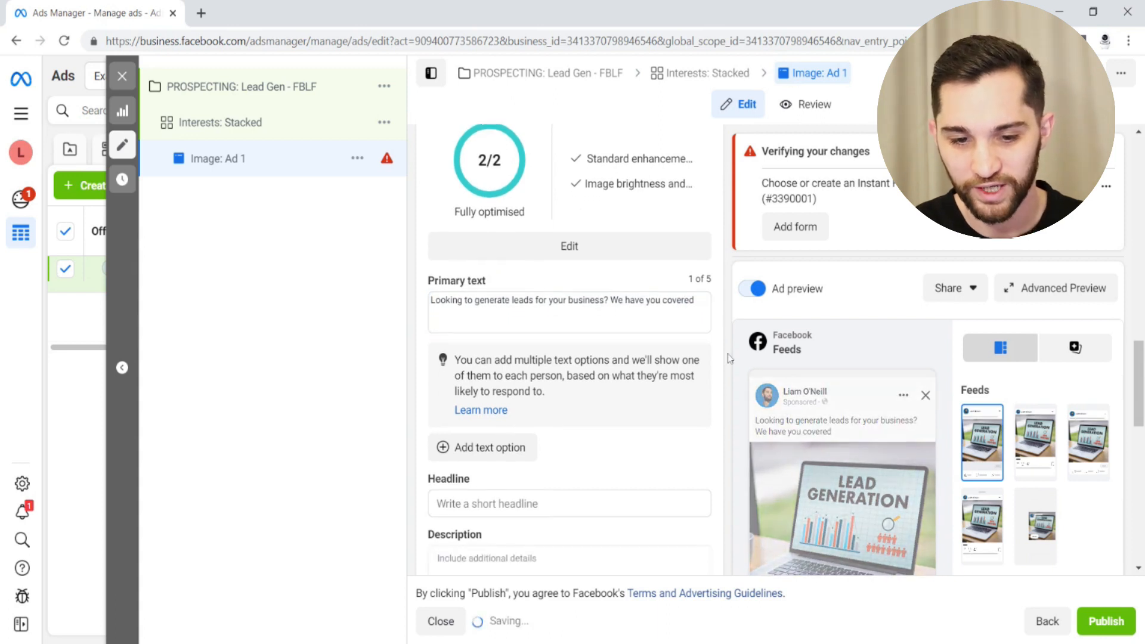
scroll(706, 315, "down", 1)
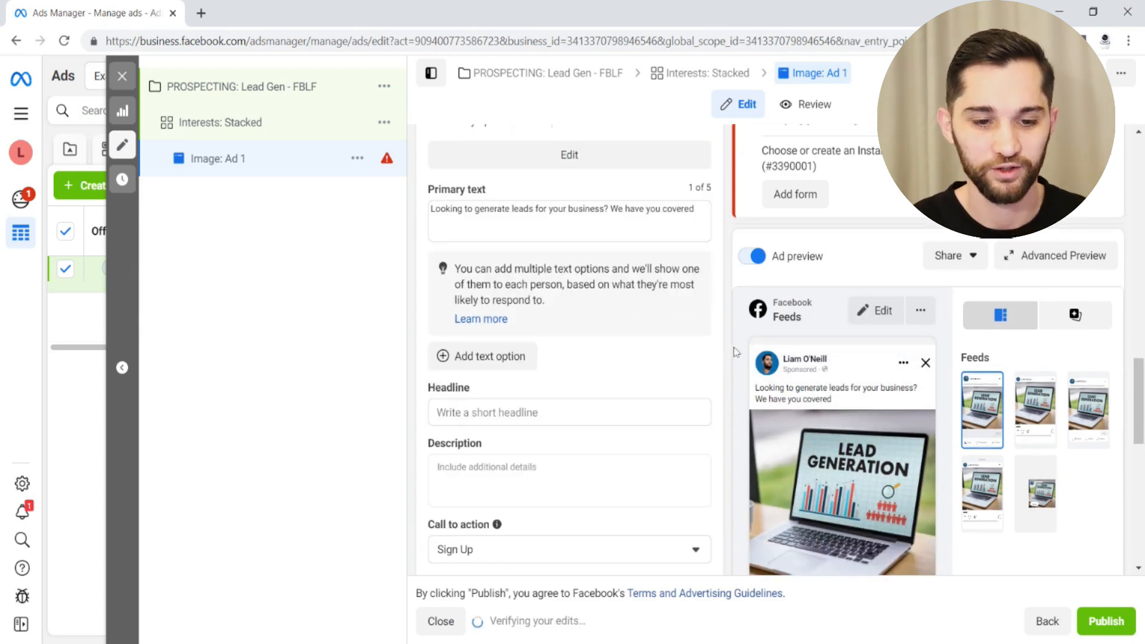
scroll(721, 334, "down", 2)
left_click(536, 333)
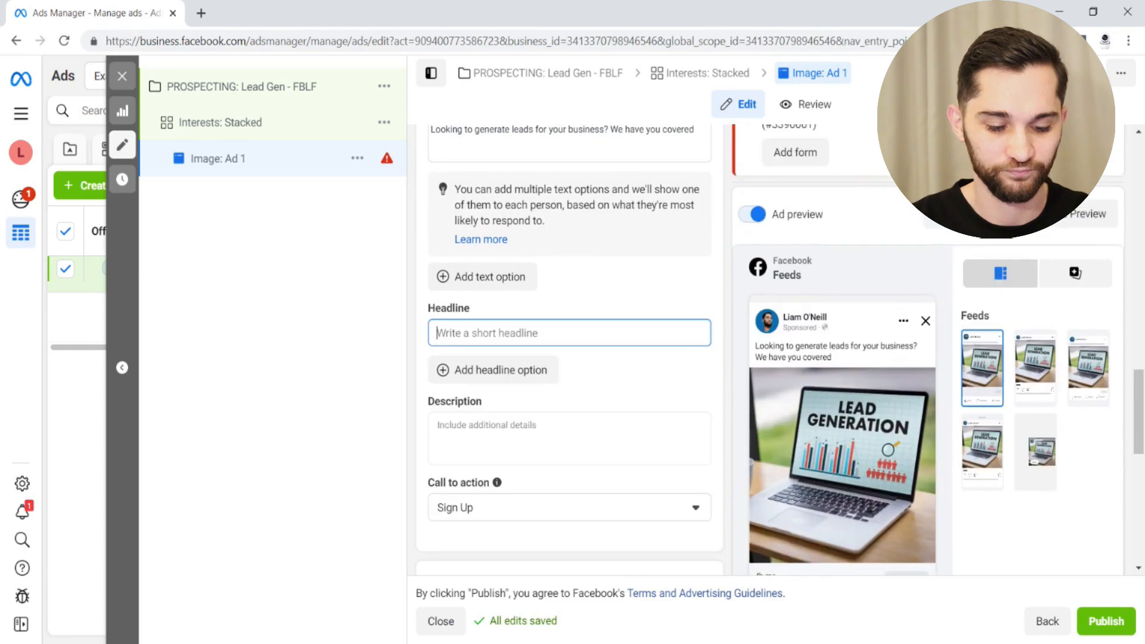
type("Lea")
type("ener")
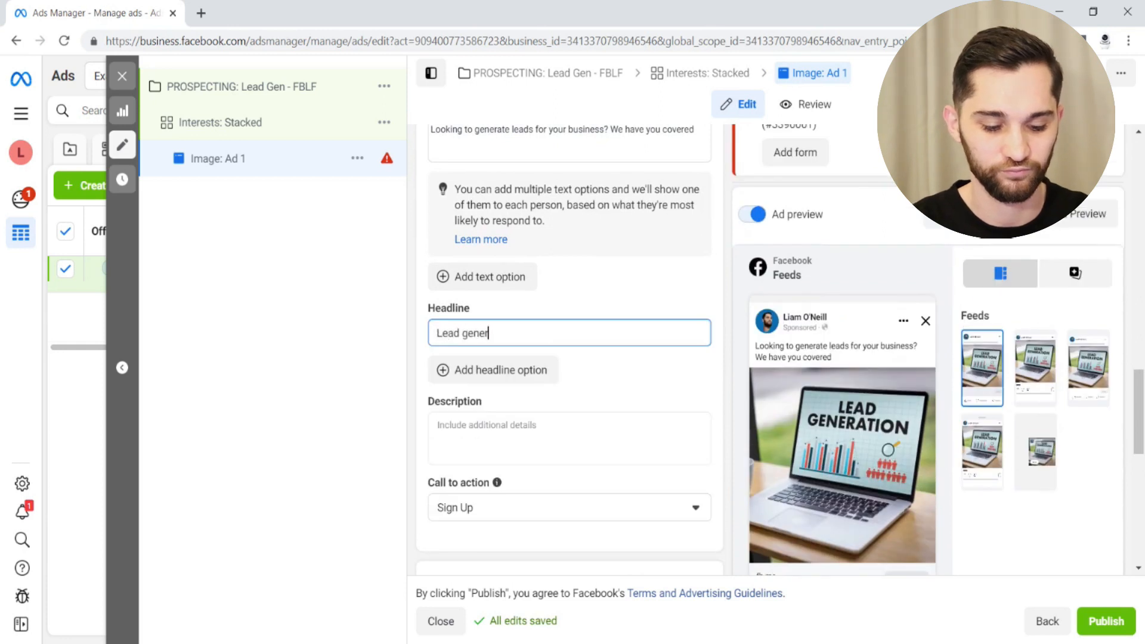
type("ation services")
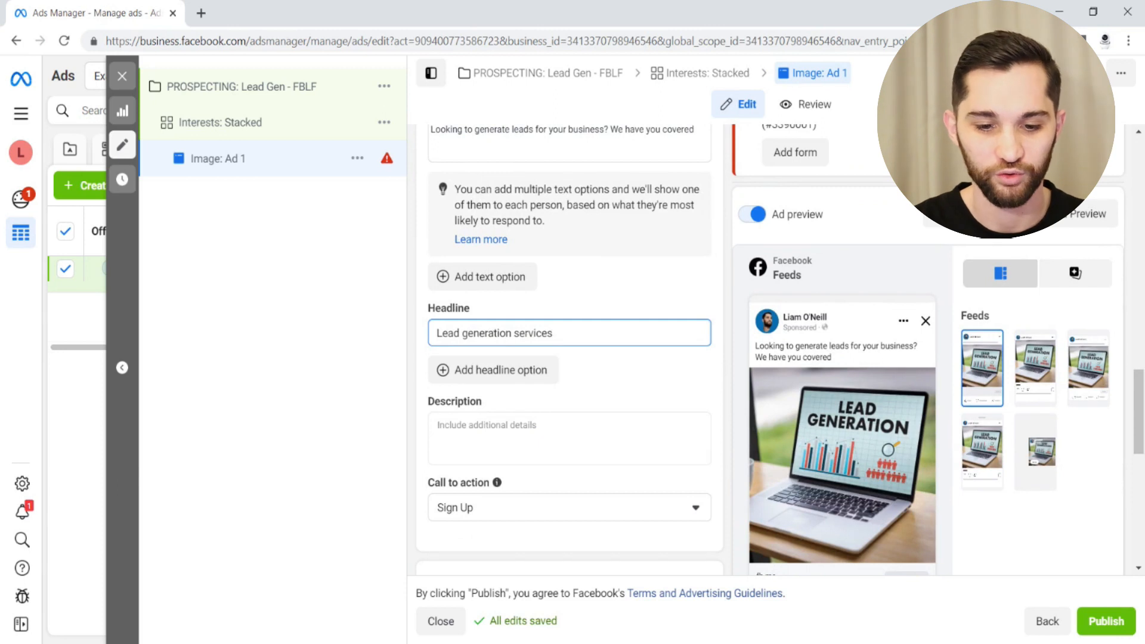
Step: Change the ad's call to action to Learn more
left_click(596, 508)
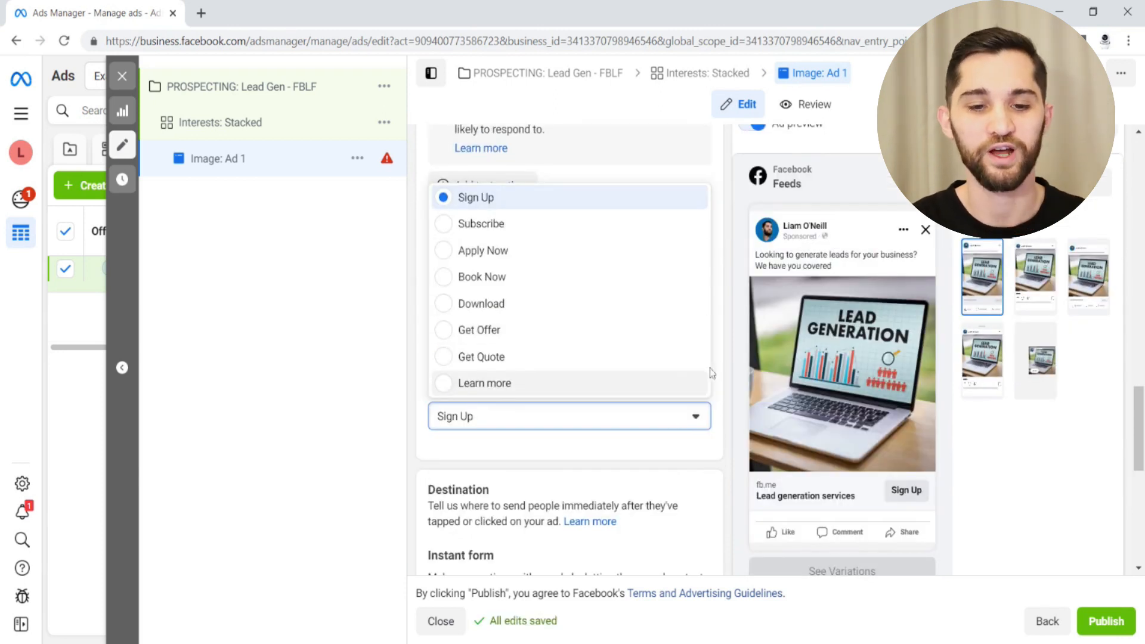
left_click(710, 377)
scroll(725, 351, "down", 3)
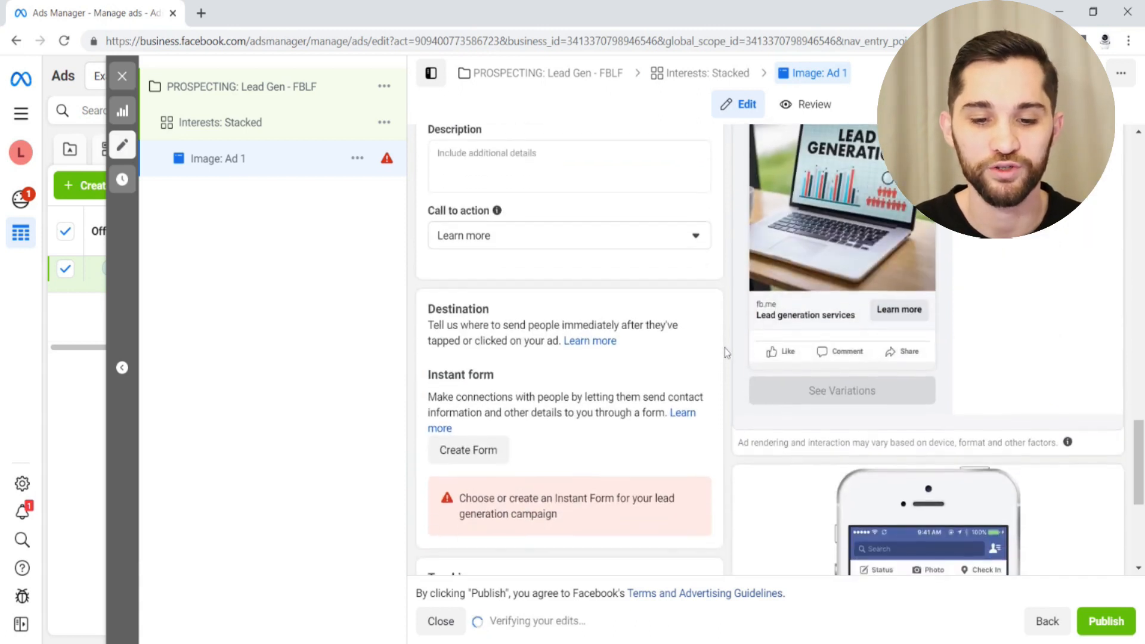
Step: Create a new instant form for the ad and name it "Clients Lead Form _ 31.01.20223"
scroll(724, 352, "down", 1)
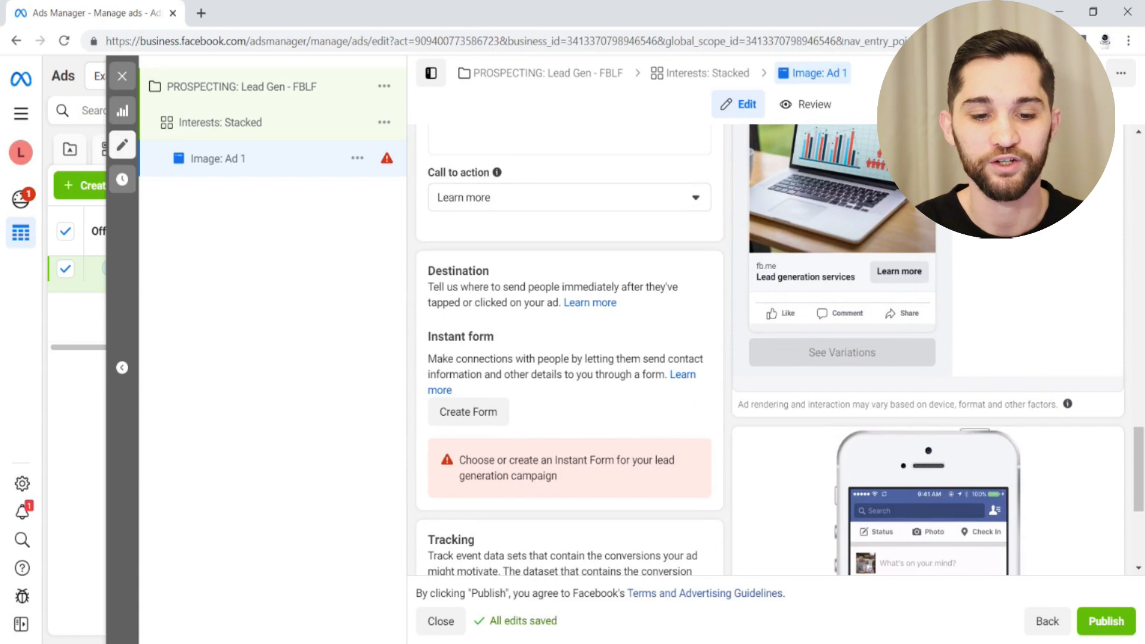
scroll(504, 406, "down", 1)
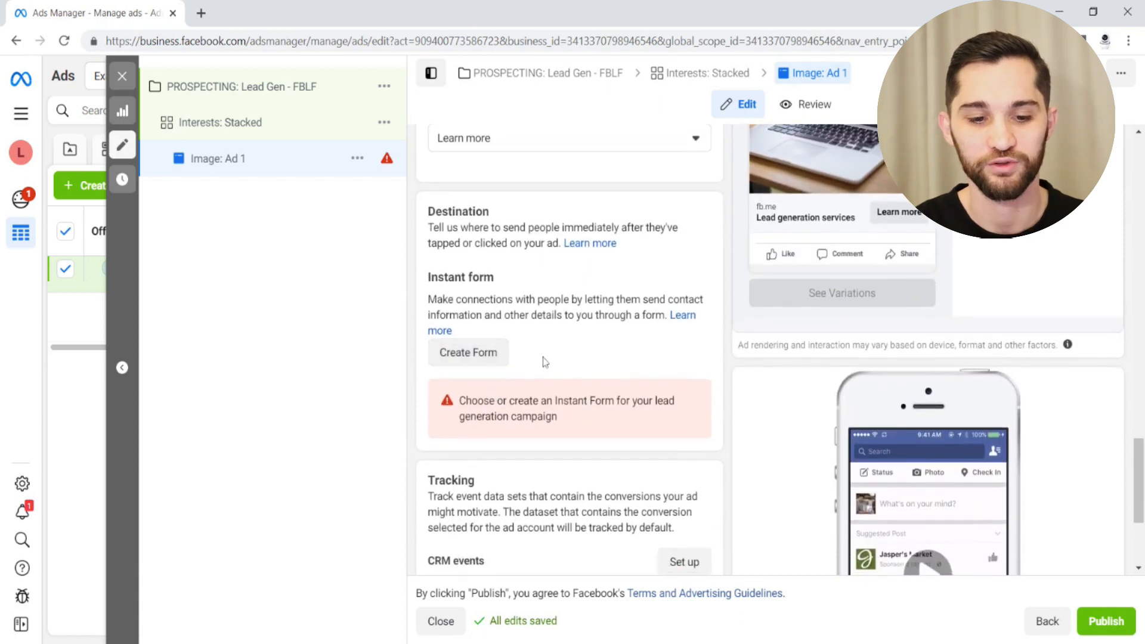
left_click(468, 353)
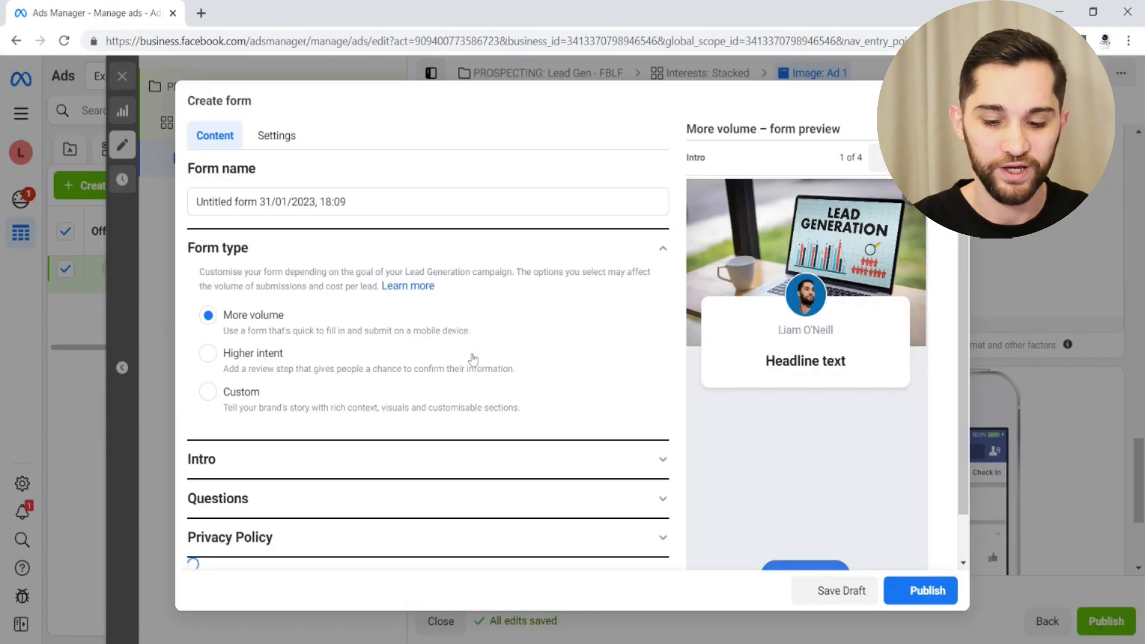
left_click(385, 202)
key("ctrl+a")
key("BackSpace")
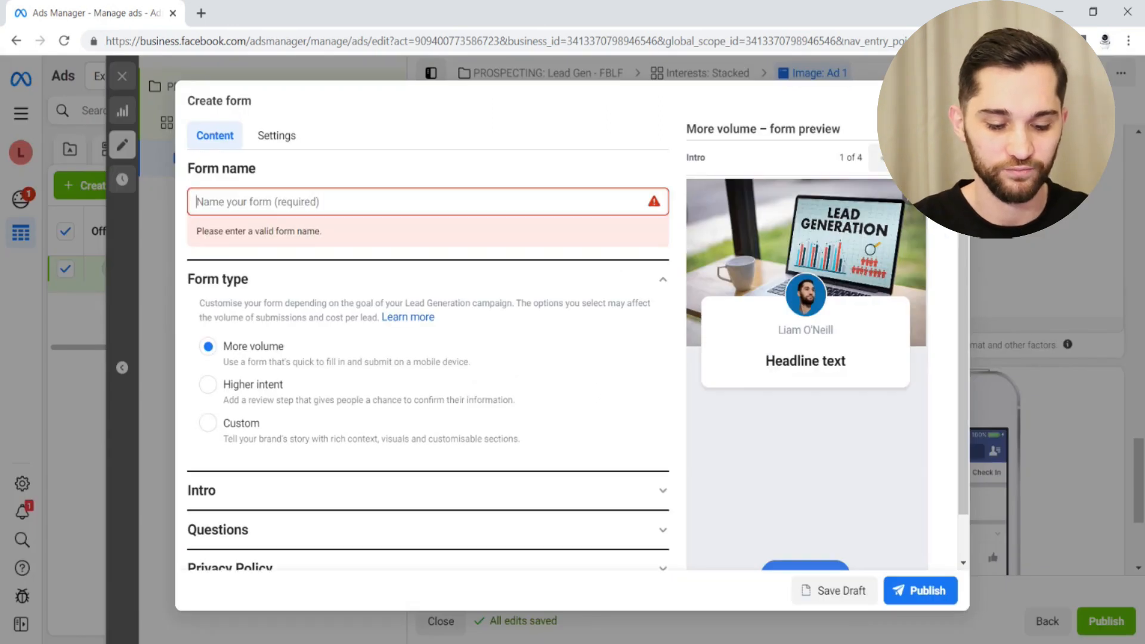
type("Clients LE")
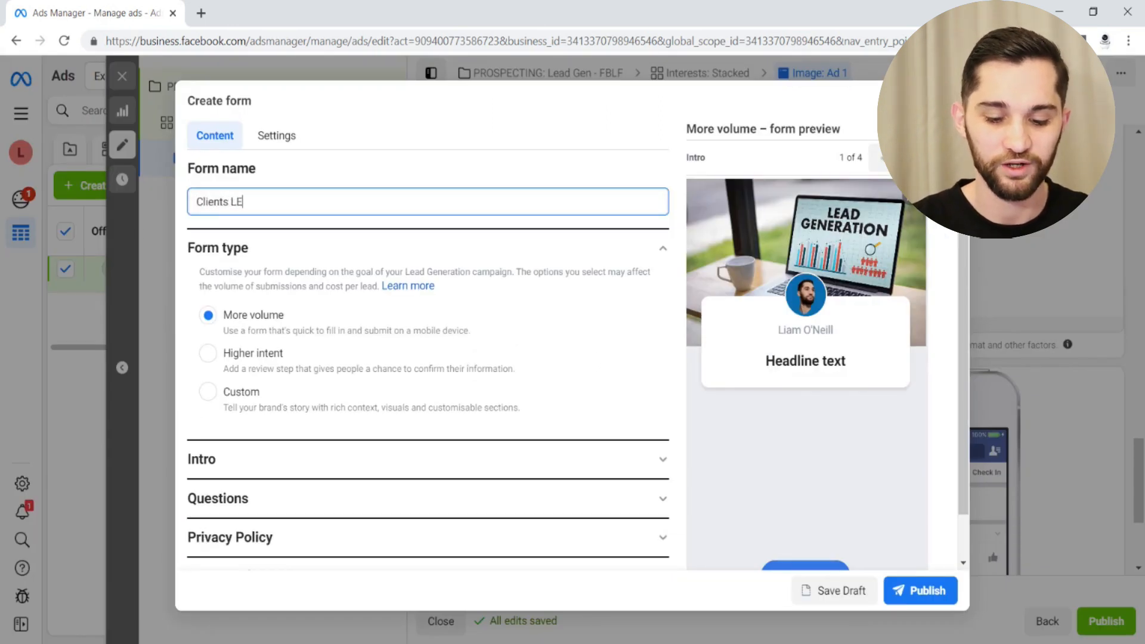
type("ad Form _ 31.01.20223")
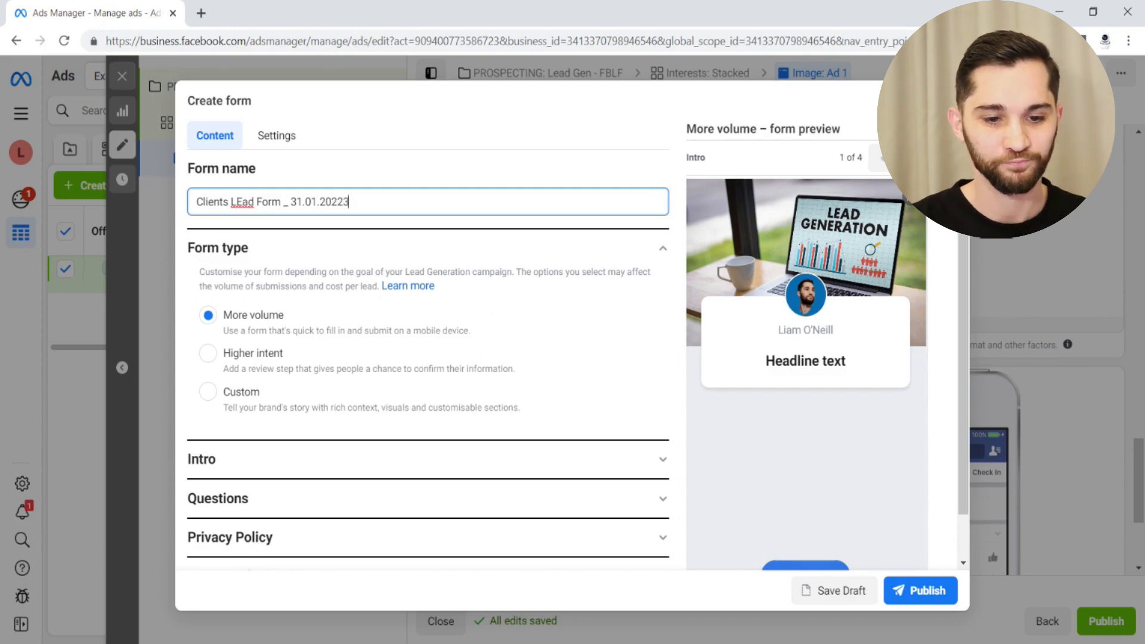
key("BackSpace")
type("e")
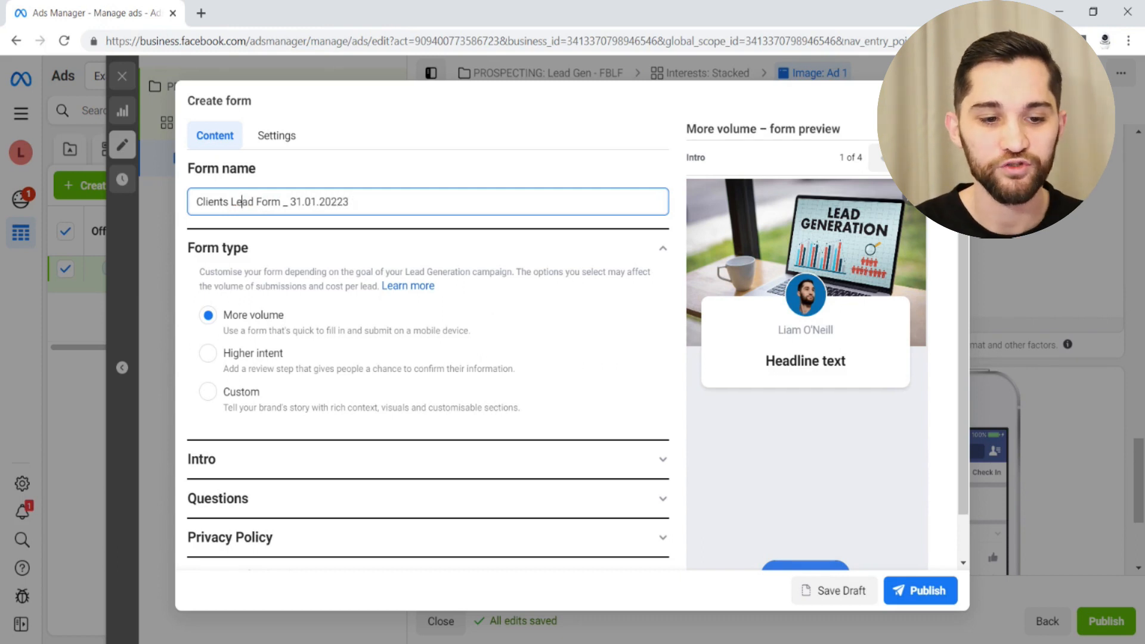
left_click(580, 290)
Step: Set the greeting headline in the form's intro to "Generate thousands of leads for you business Now"
scroll(580, 290, "down", 1)
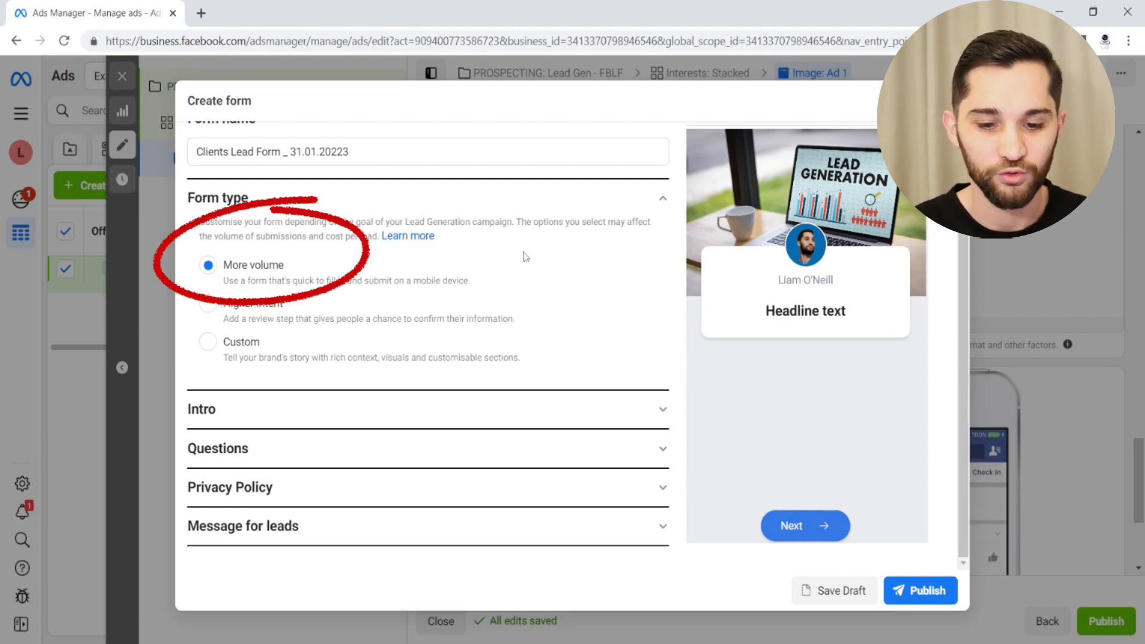
left_click(653, 409)
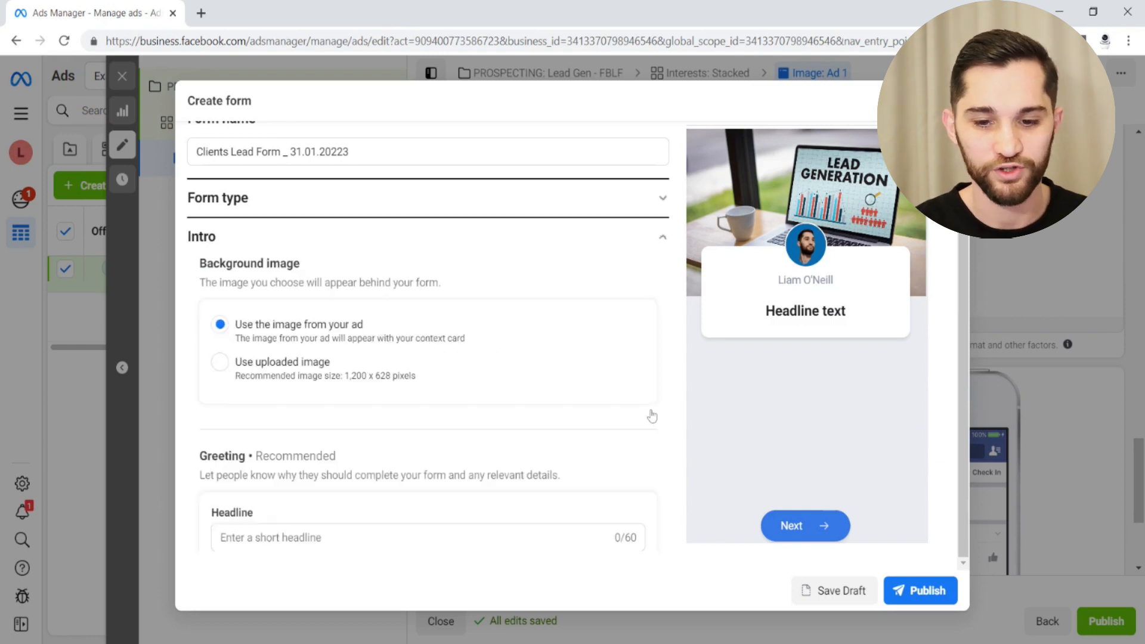
scroll(586, 323, "down", 2)
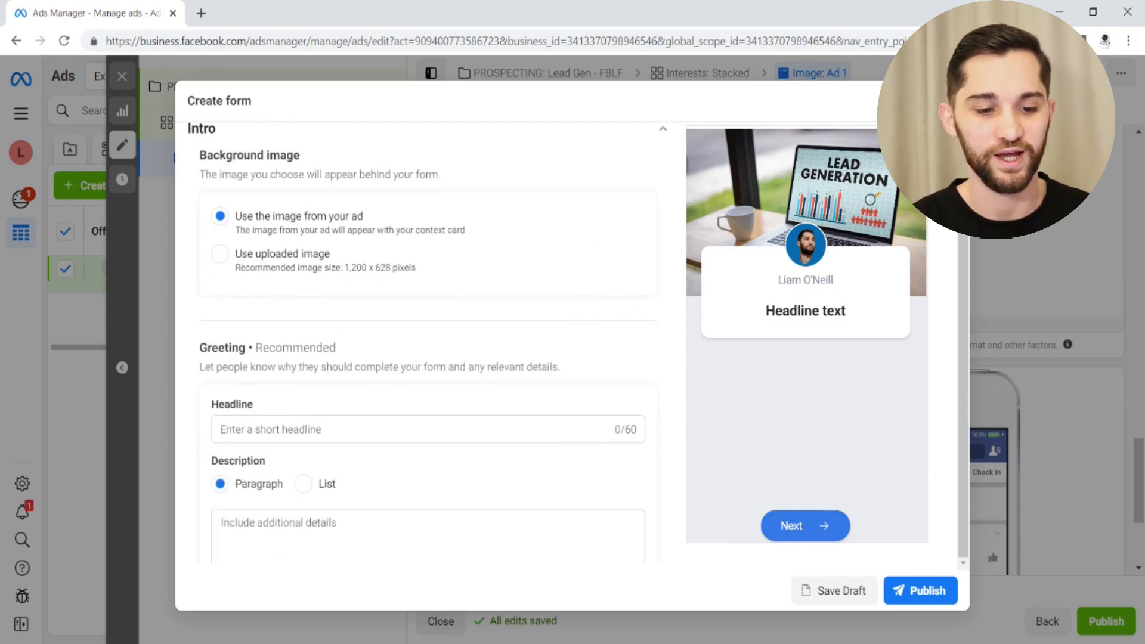
left_click(260, 427)
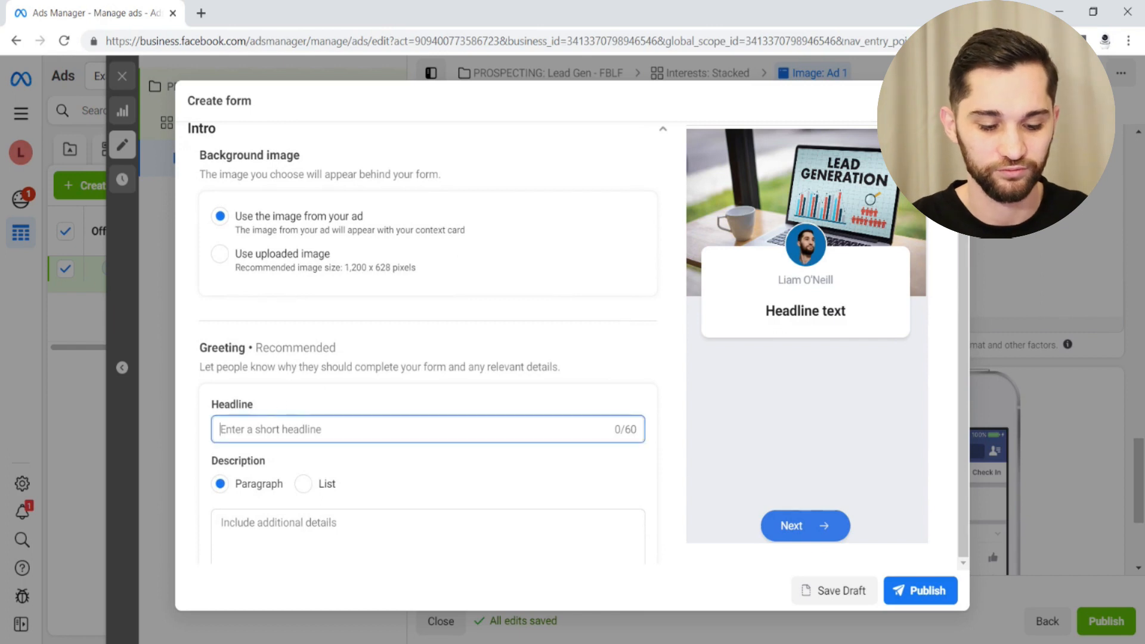
type("Gener")
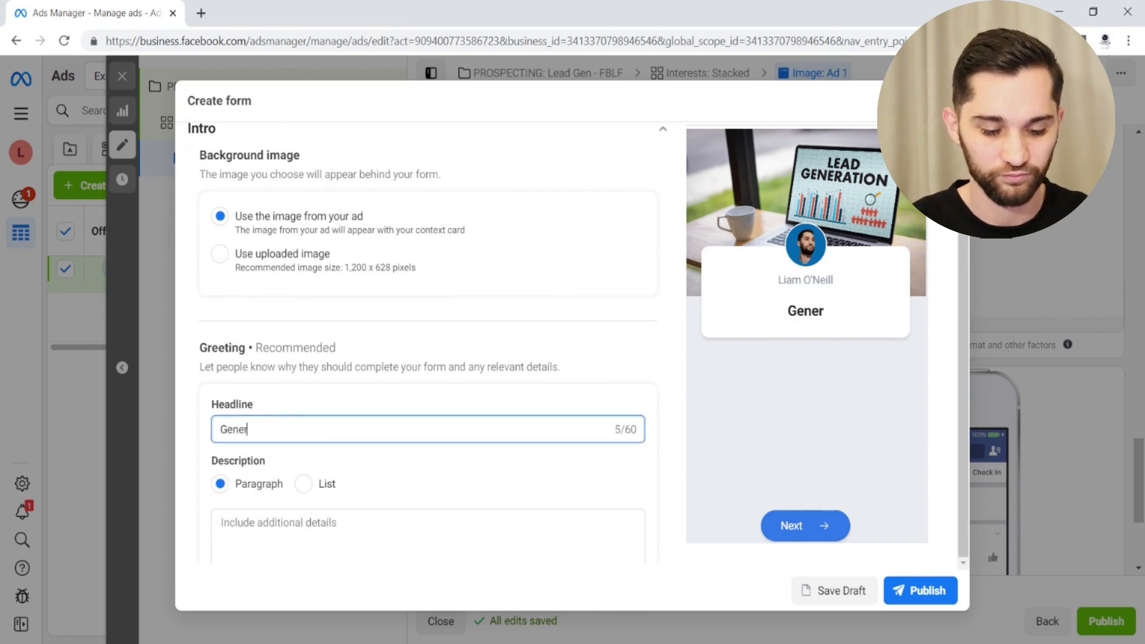
type("ate thous")
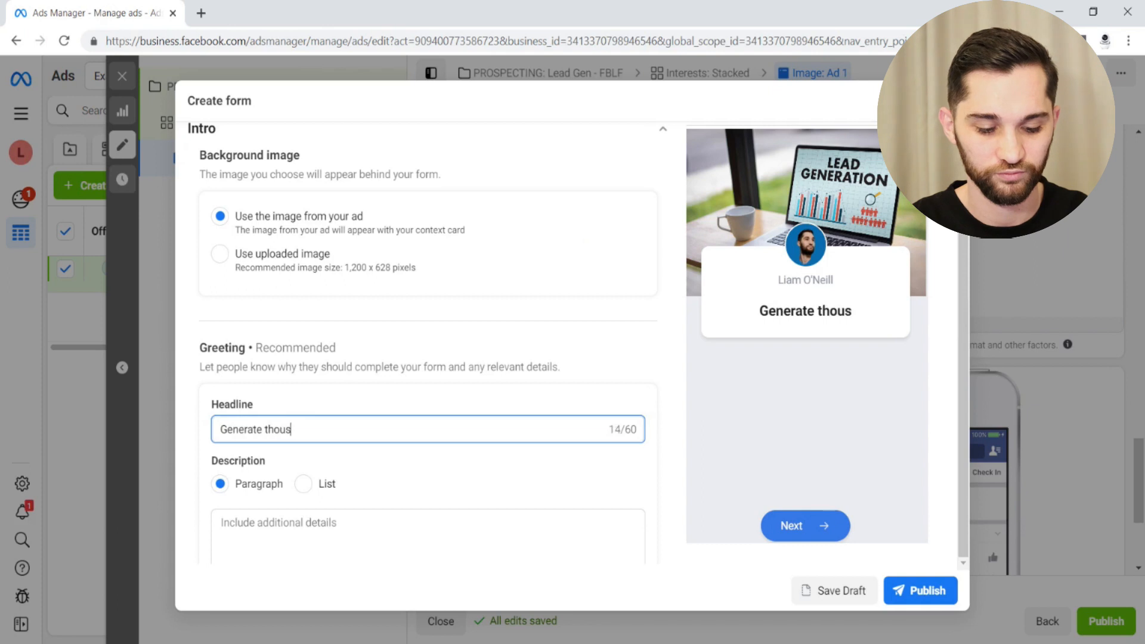
type("ands of leads for ")
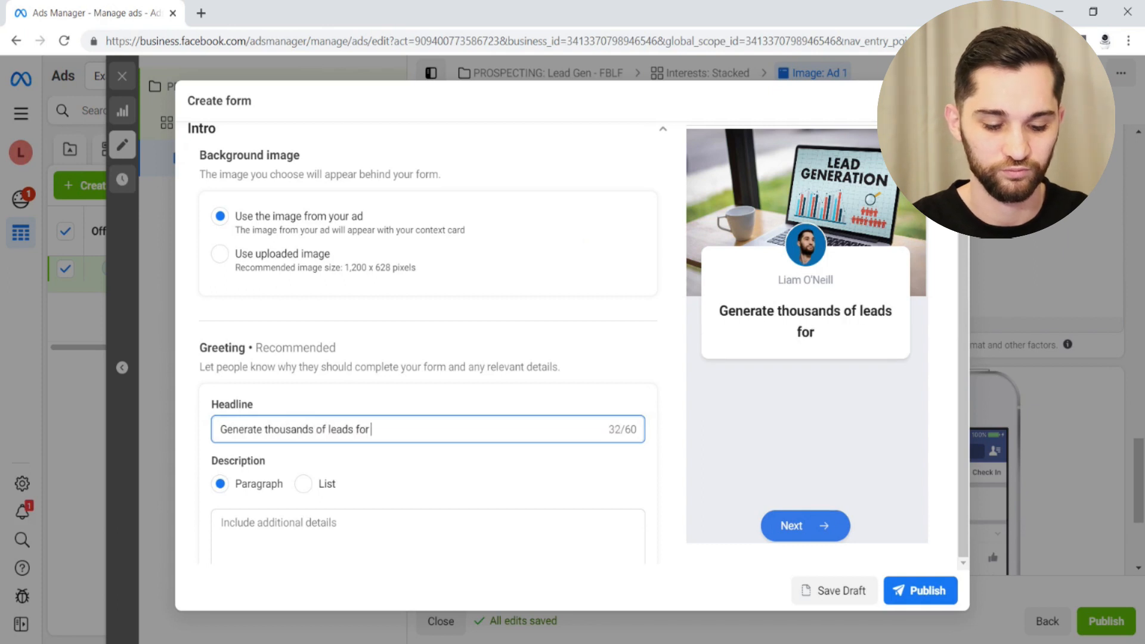
type("you business Now")
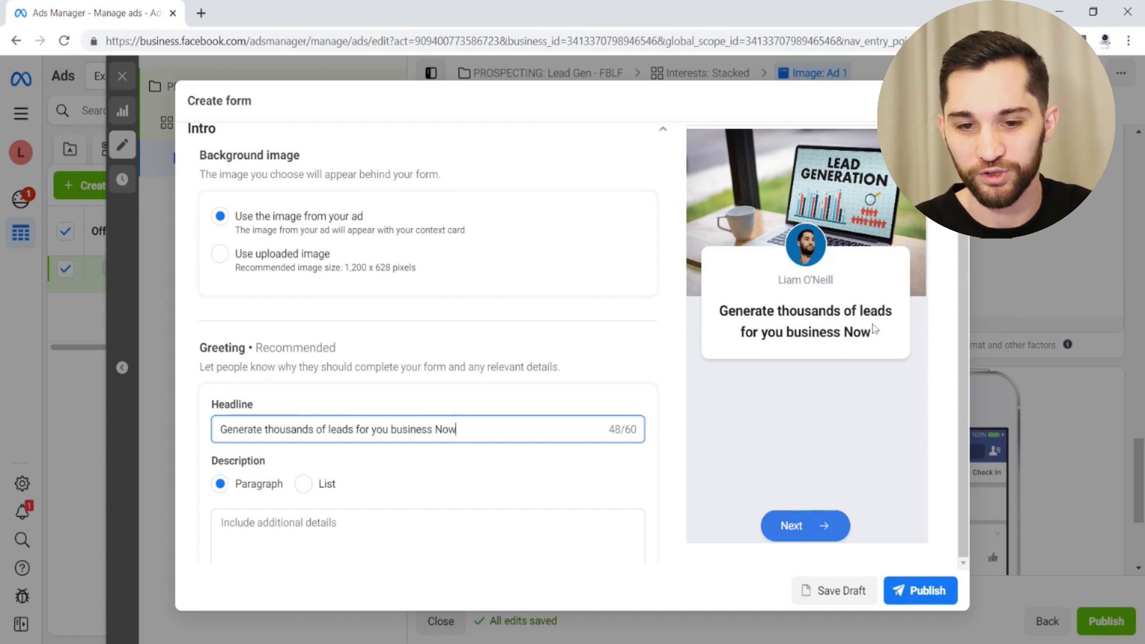
scroll(746, 352, "up", 1)
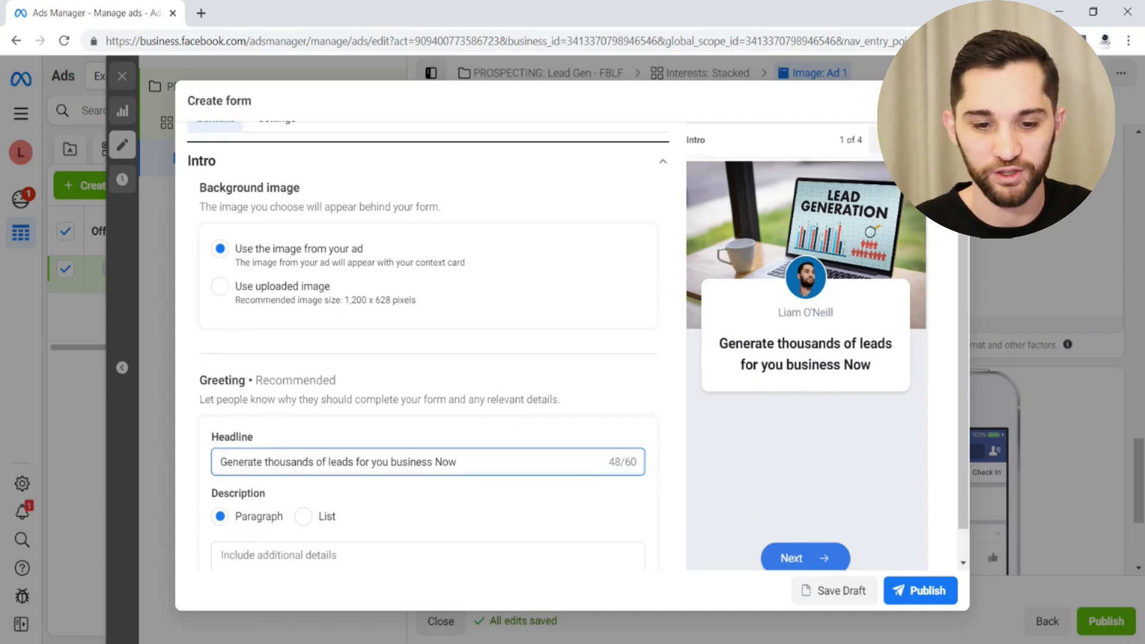
scroll(709, 337, "down", 1)
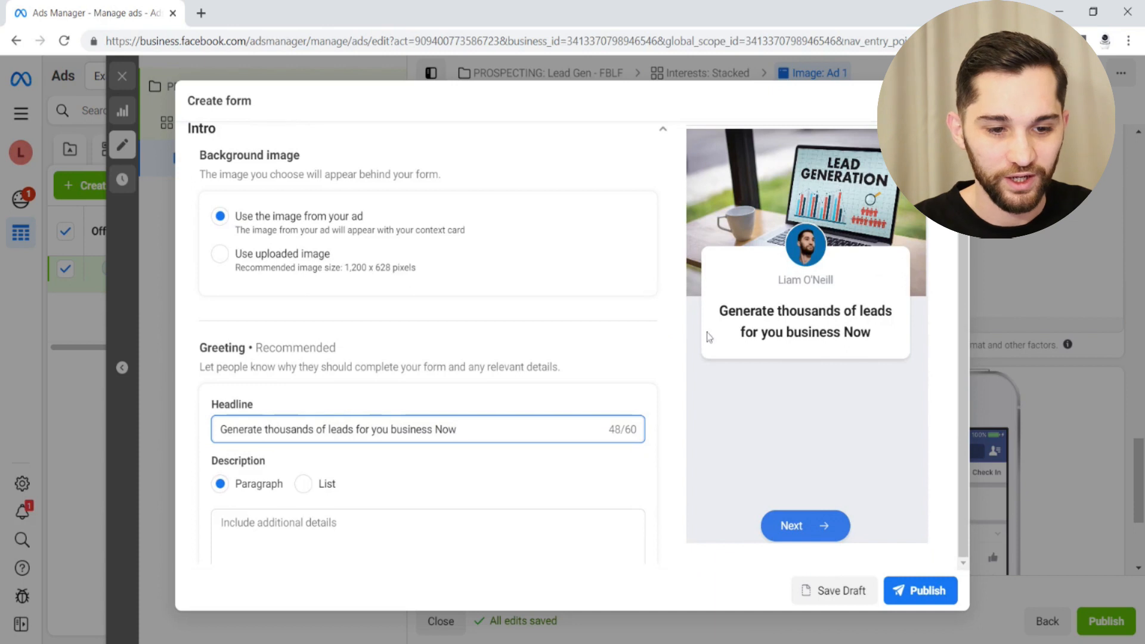
Step: Set the greeting's paragraph description to "Leave you details and we will get back to you"
scroll(670, 352, "down", 6)
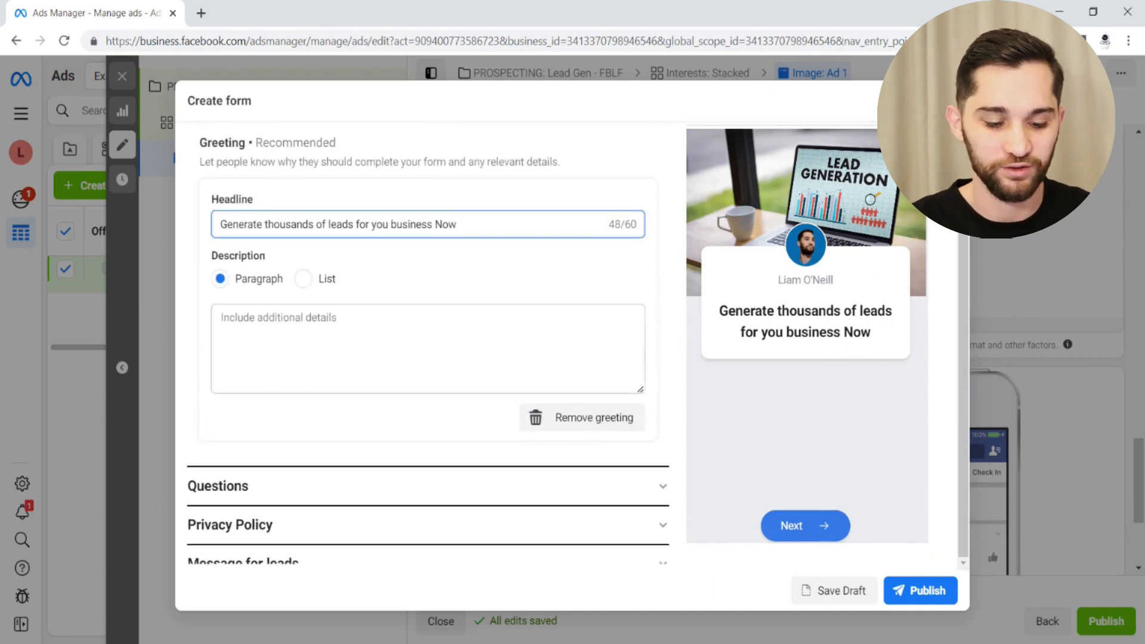
left_click(278, 318)
type("L")
key("BackSpace")
type("LEave ")
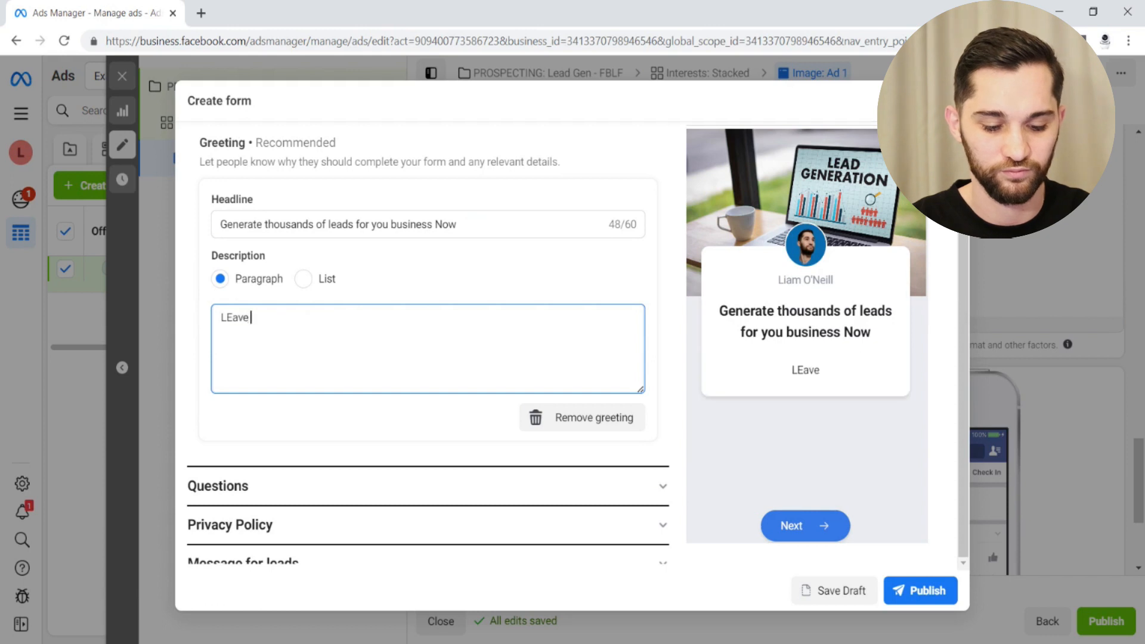
type("you details an")
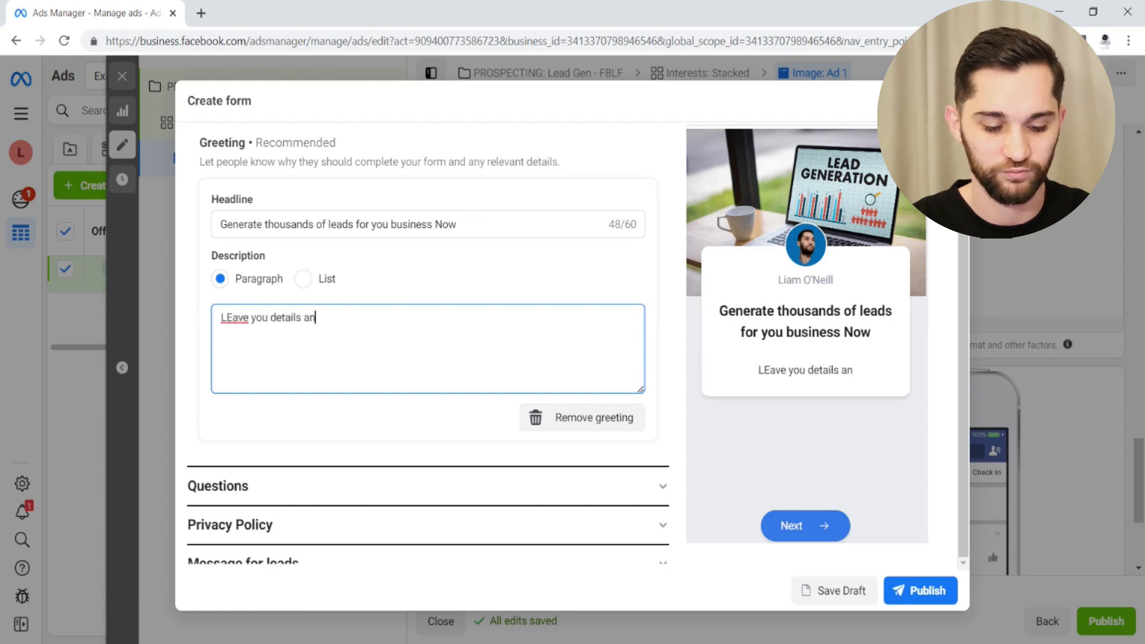
type("d we will get ba")
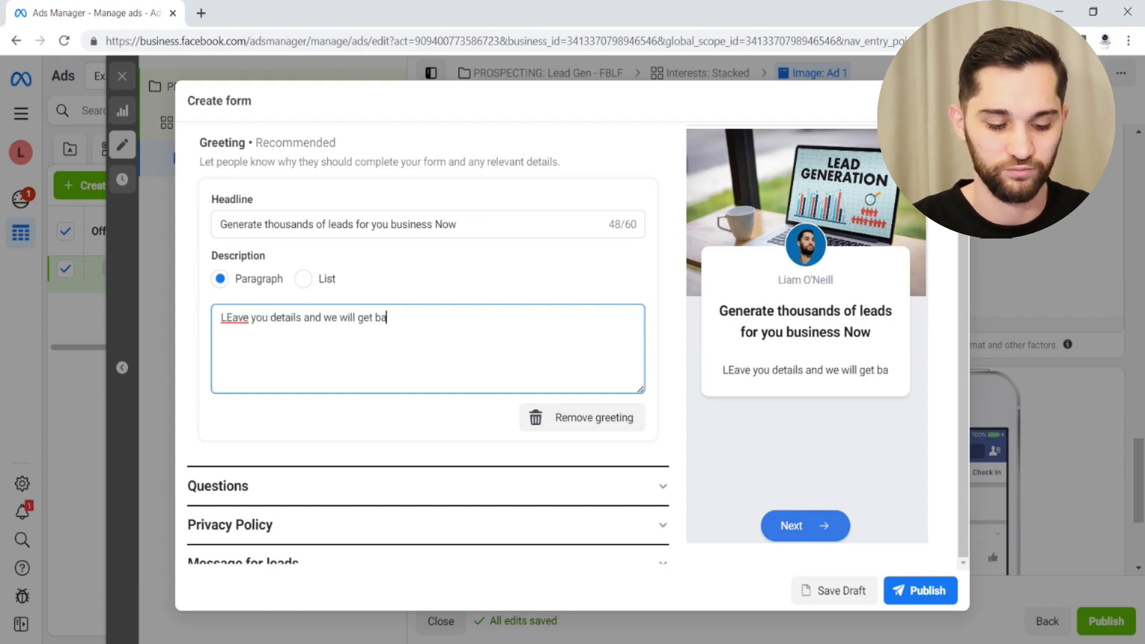
type("ck to you as soo")
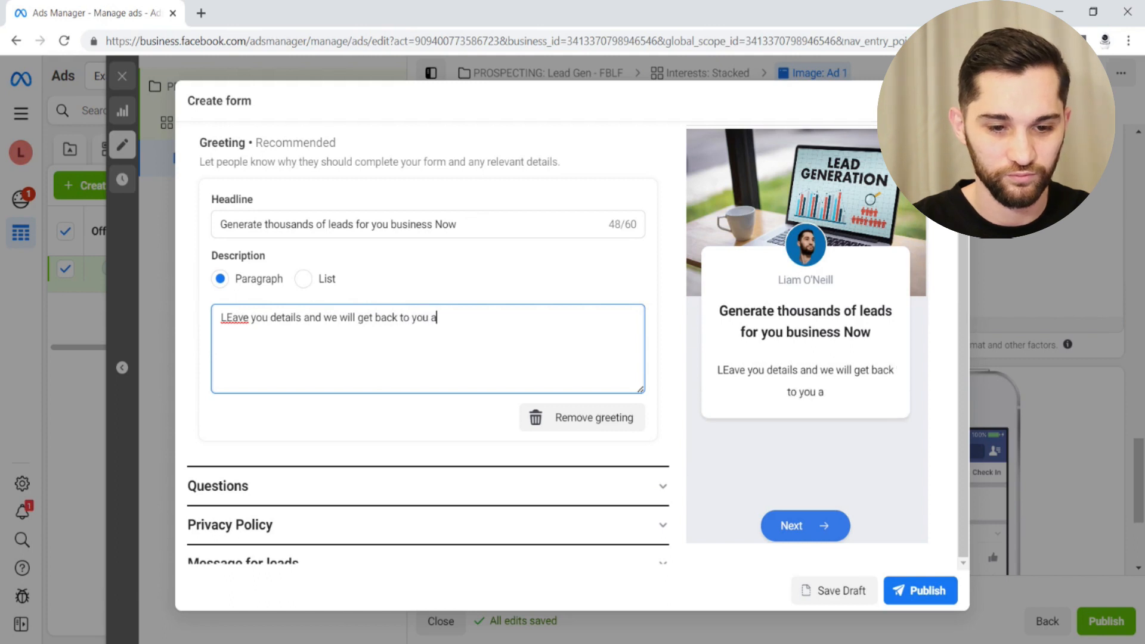
key("BackSpace")
key("BackSpace")
key("BackSpace")
key("BackSpace")
key("BackSpace")
key("BackSpace")
key("BackSpace")
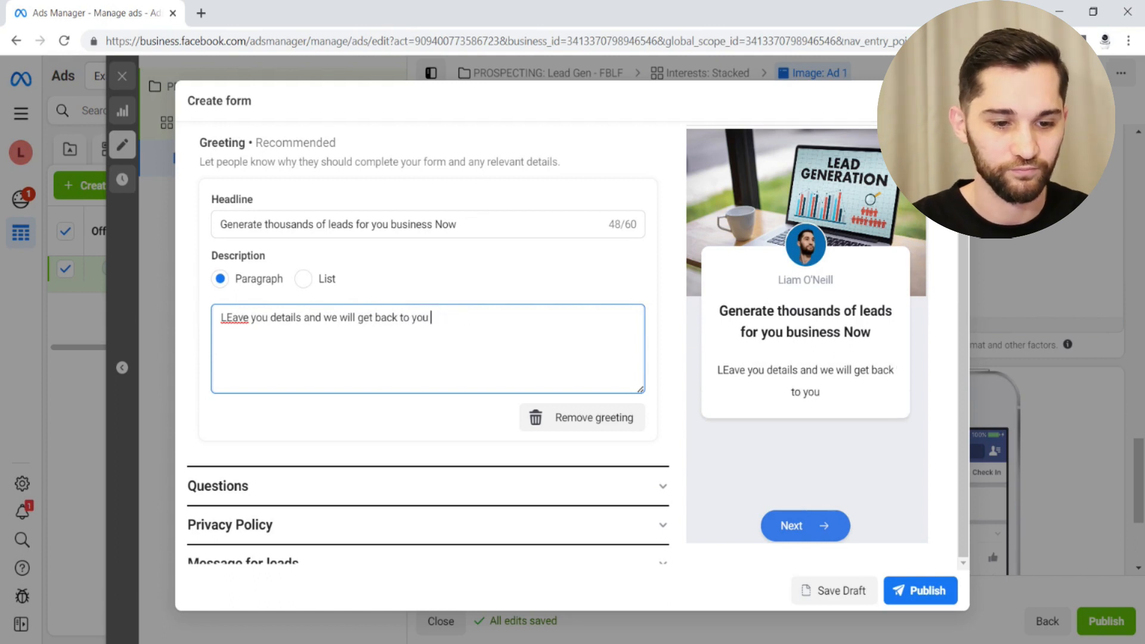
left_click(233, 317)
key("BackSpace")
type("e")
left_click(649, 344)
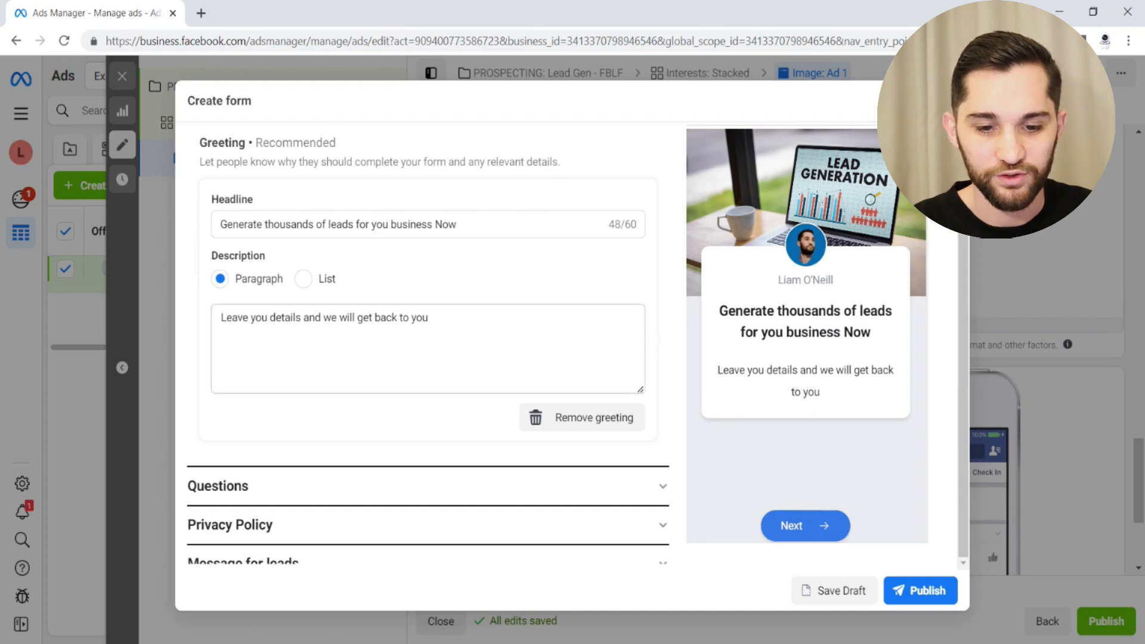
Step: Expand the form's Questions section and dismiss the tip about saving time on follow-ups
scroll(657, 338, "down", 1)
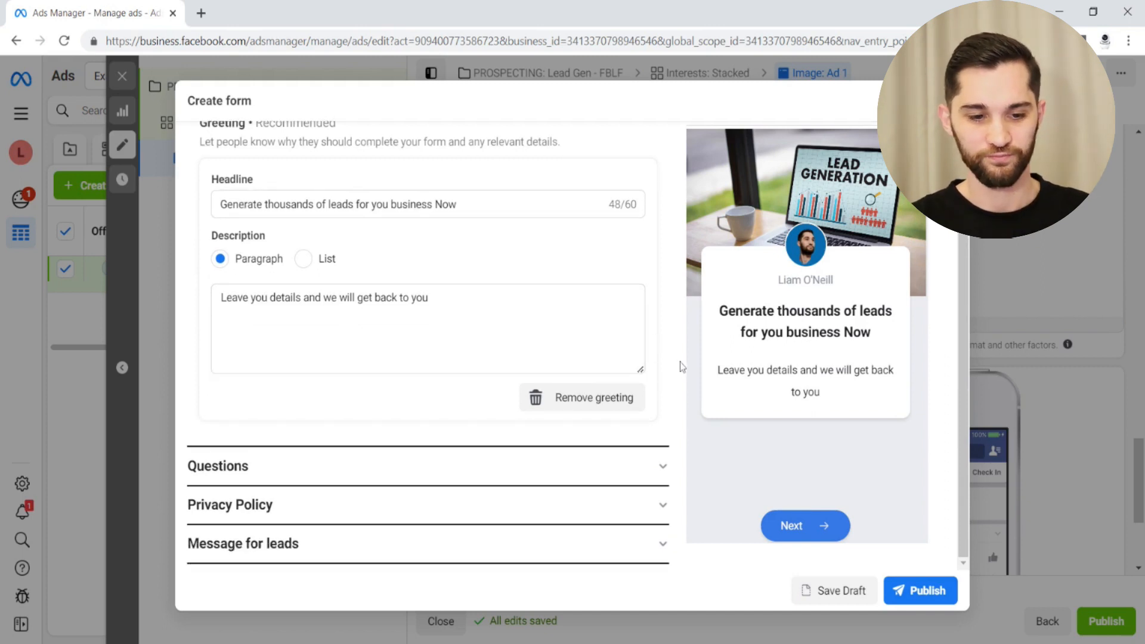
left_click(662, 468)
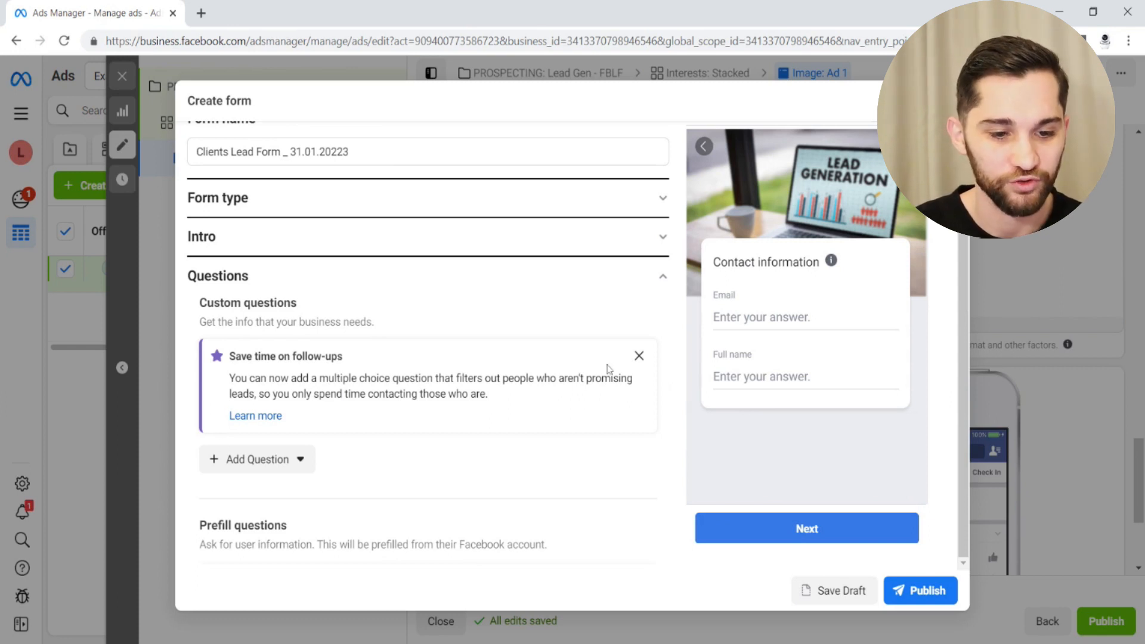
left_click(638, 356)
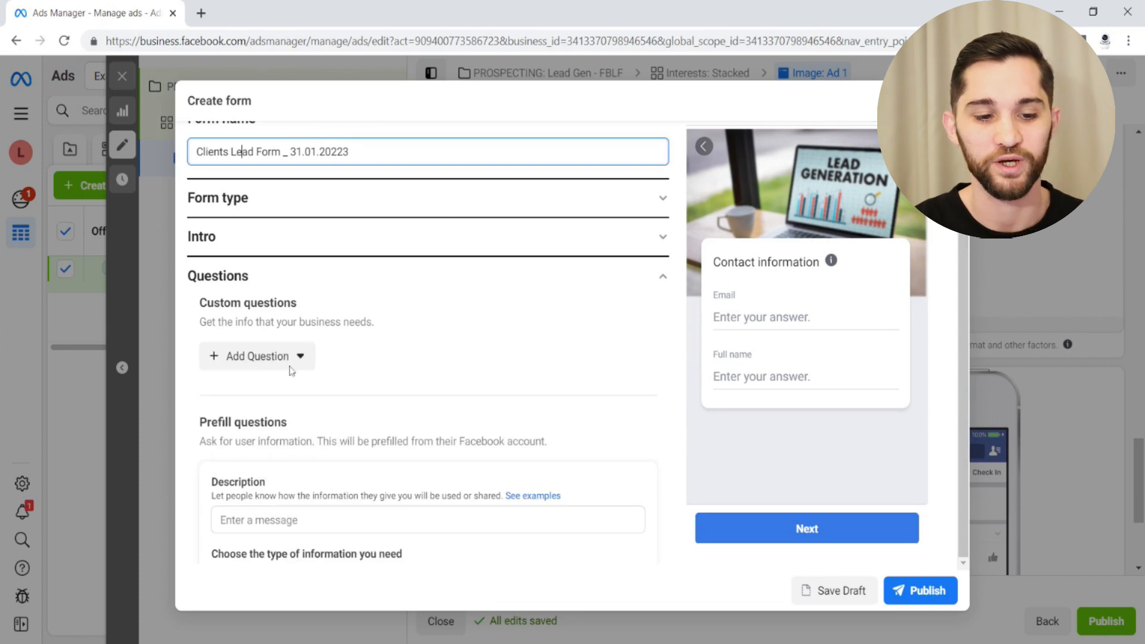
Step: Examine the available custom question types and the prefill question settings
left_click(309, 363)
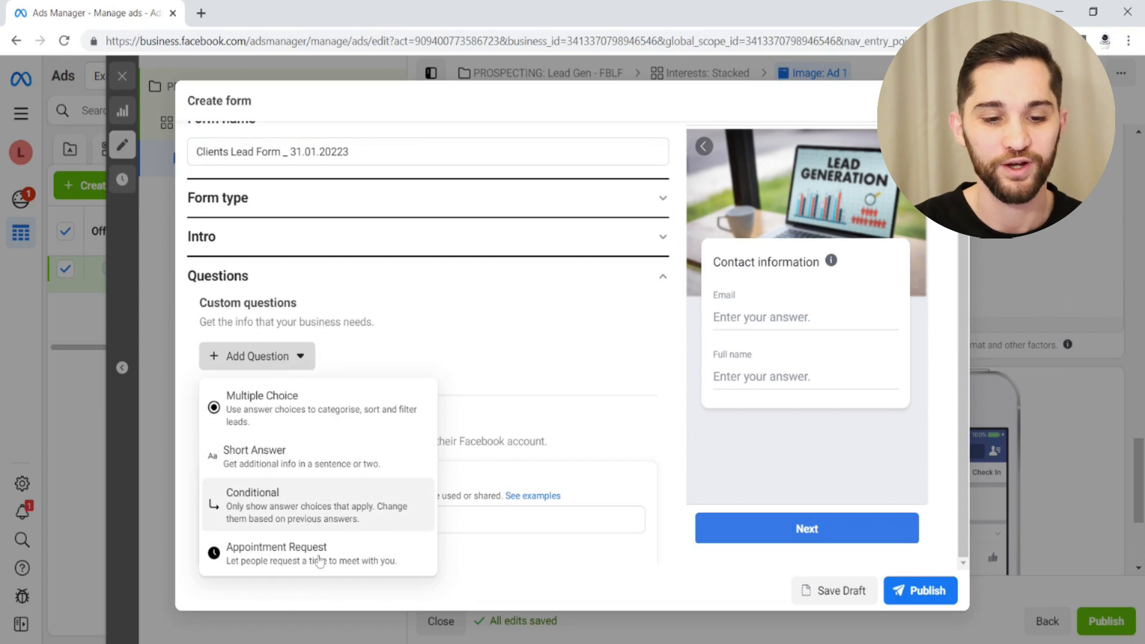
left_click(429, 365)
scroll(492, 379, "down", 4)
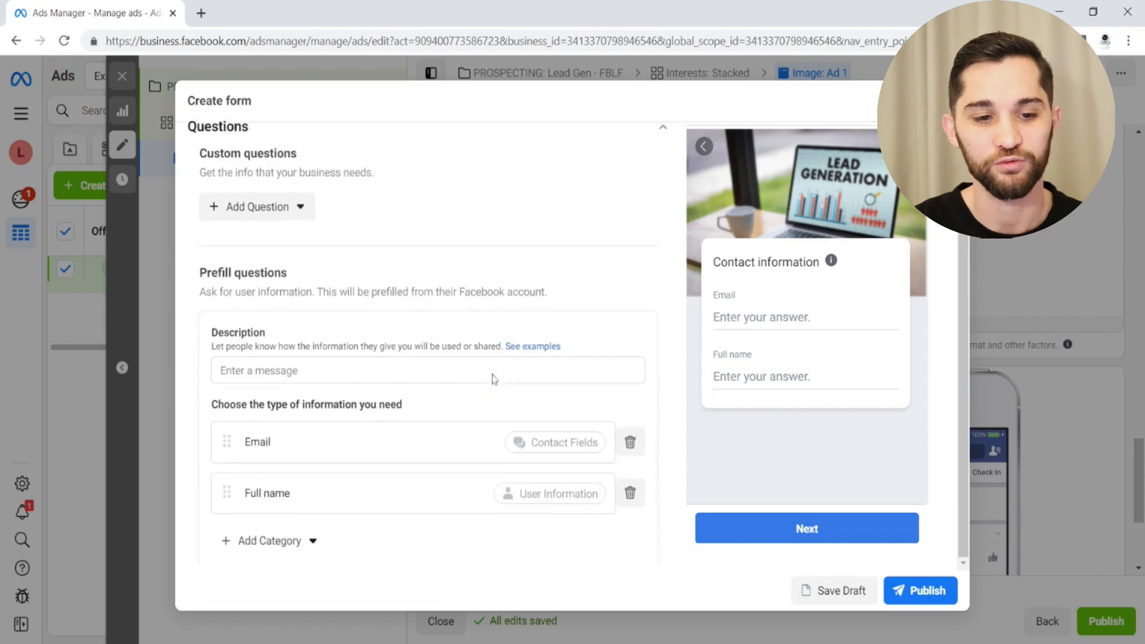
scroll(382, 292, "up", 2)
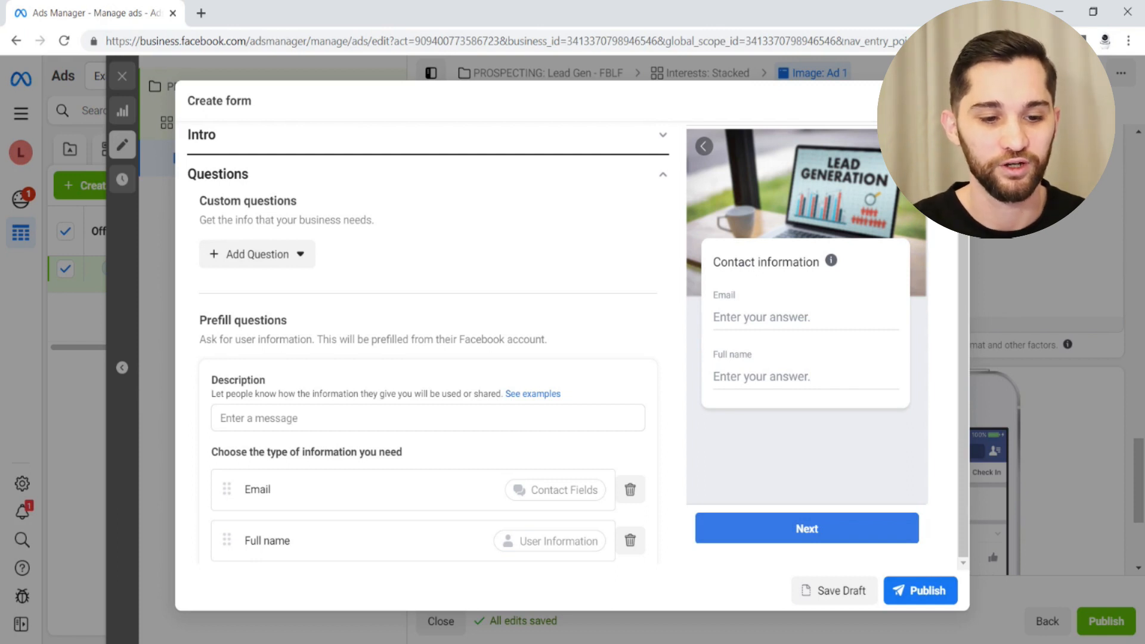
Step: Add a multiple-choice custom question reading "What is your monthly ad budget"
left_click(279, 262)
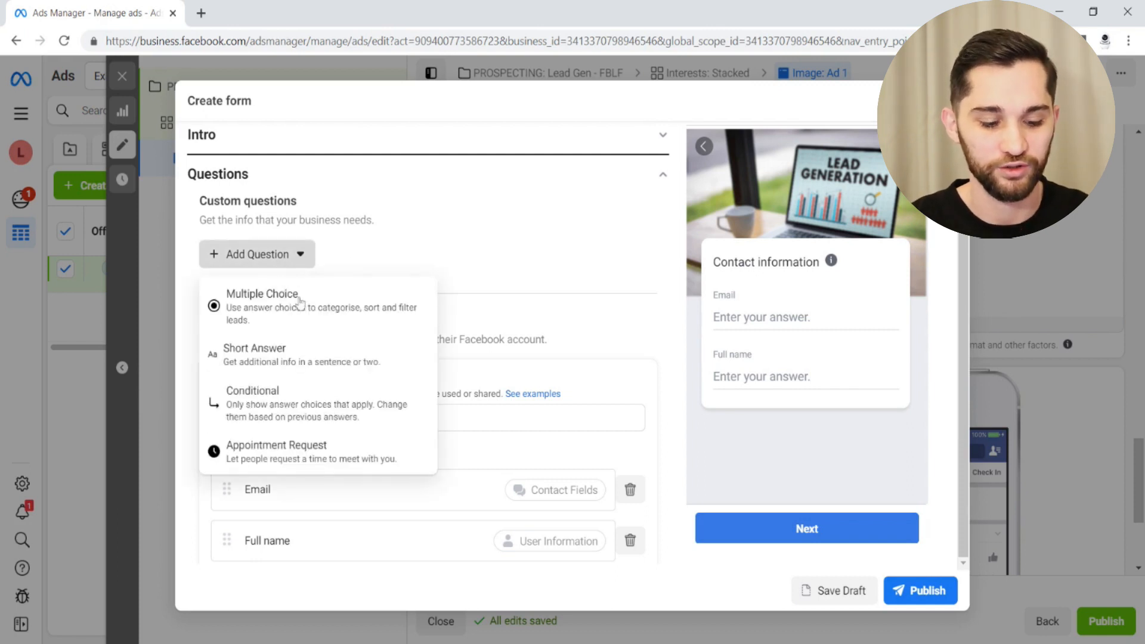
left_click(300, 301)
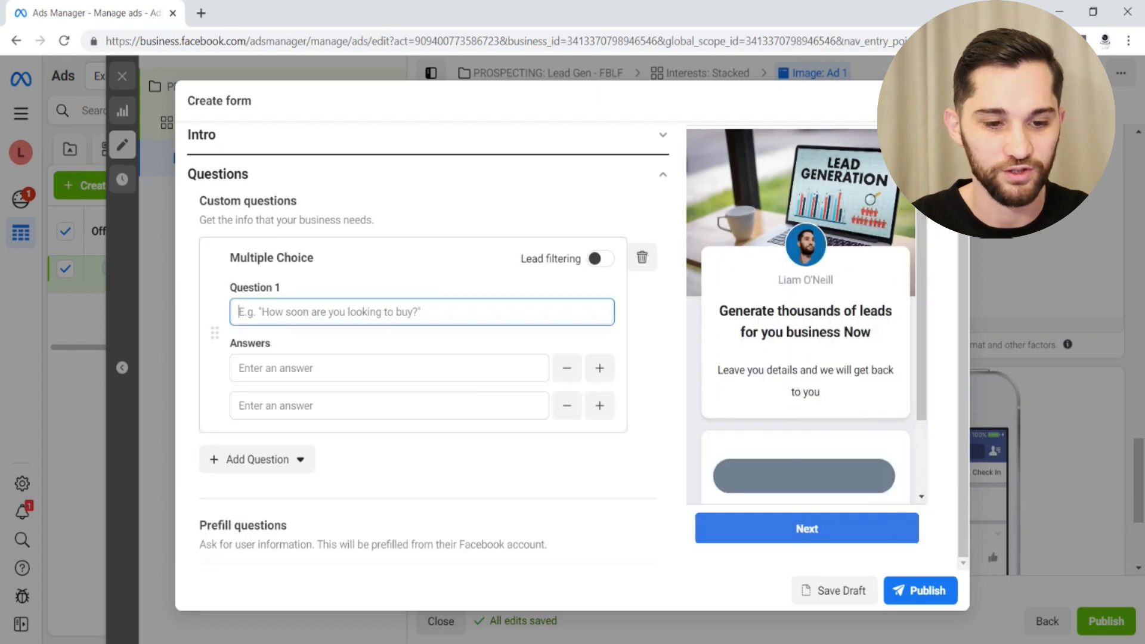
type("What is y")
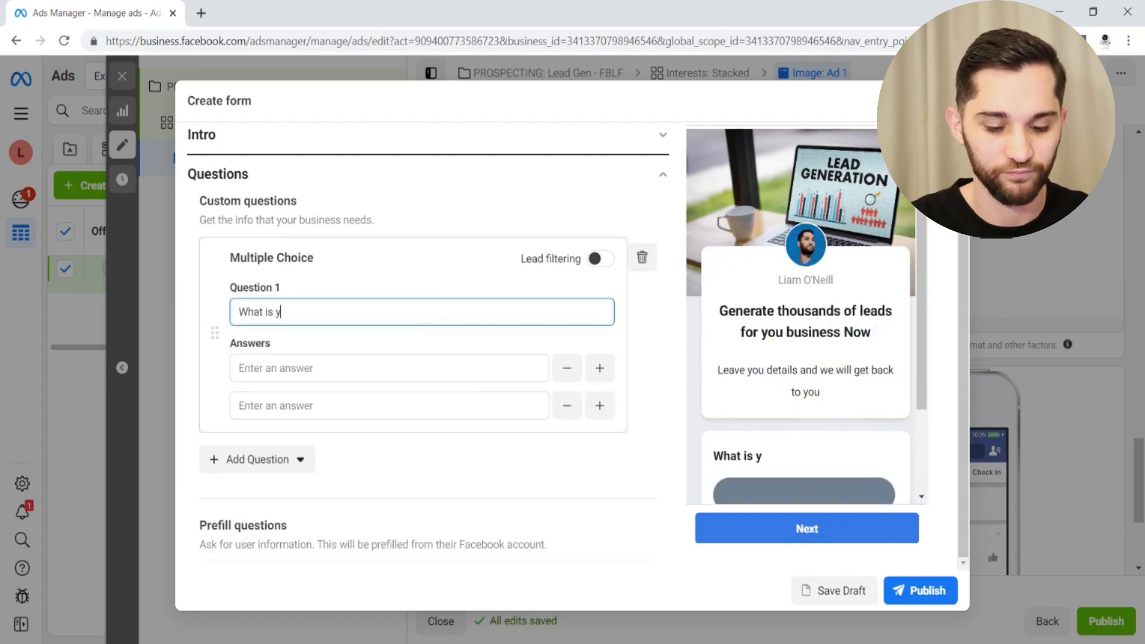
type("our d")
key("BackSpace")
type("monthly")
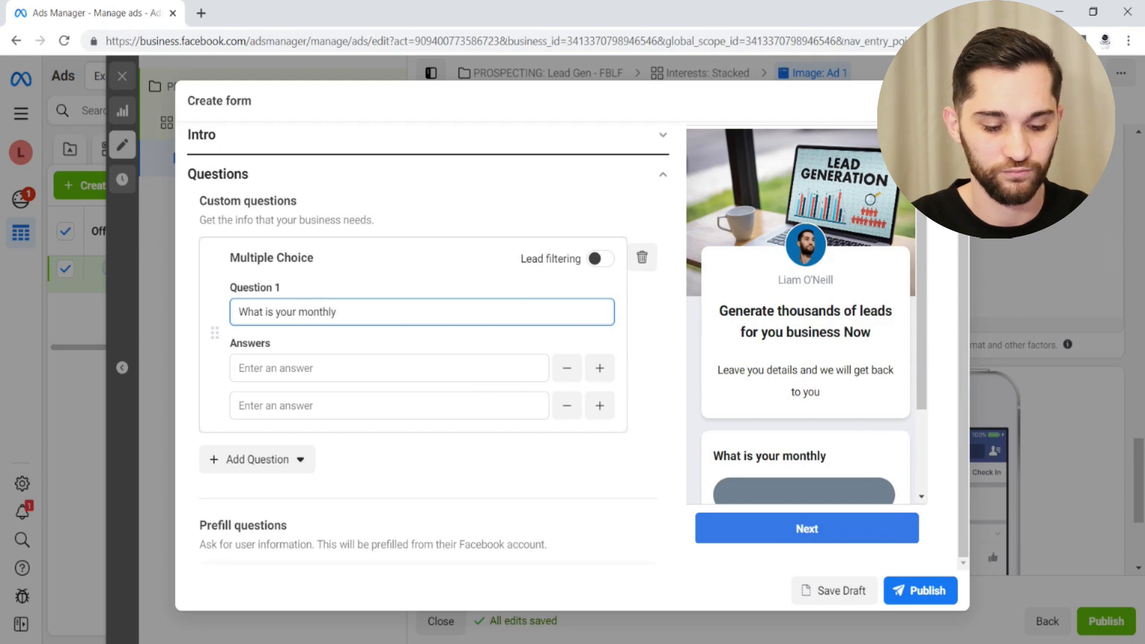
type(" ad budget")
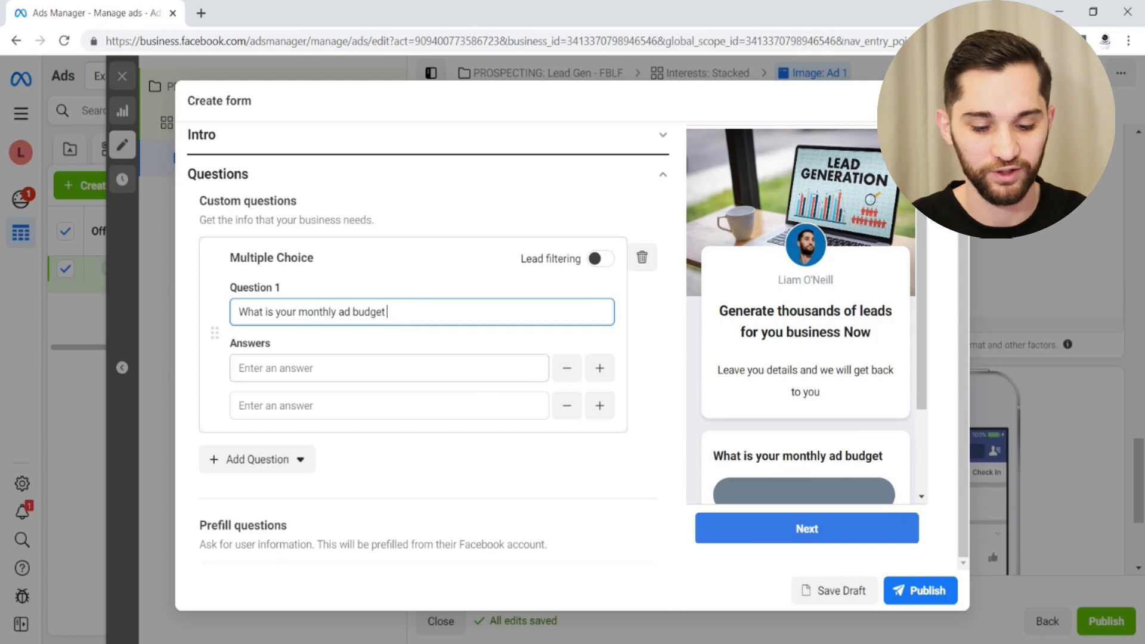
Step: Set the multiple-choice question's two answers to "0-1k" and "1-5k"
key("Tab")
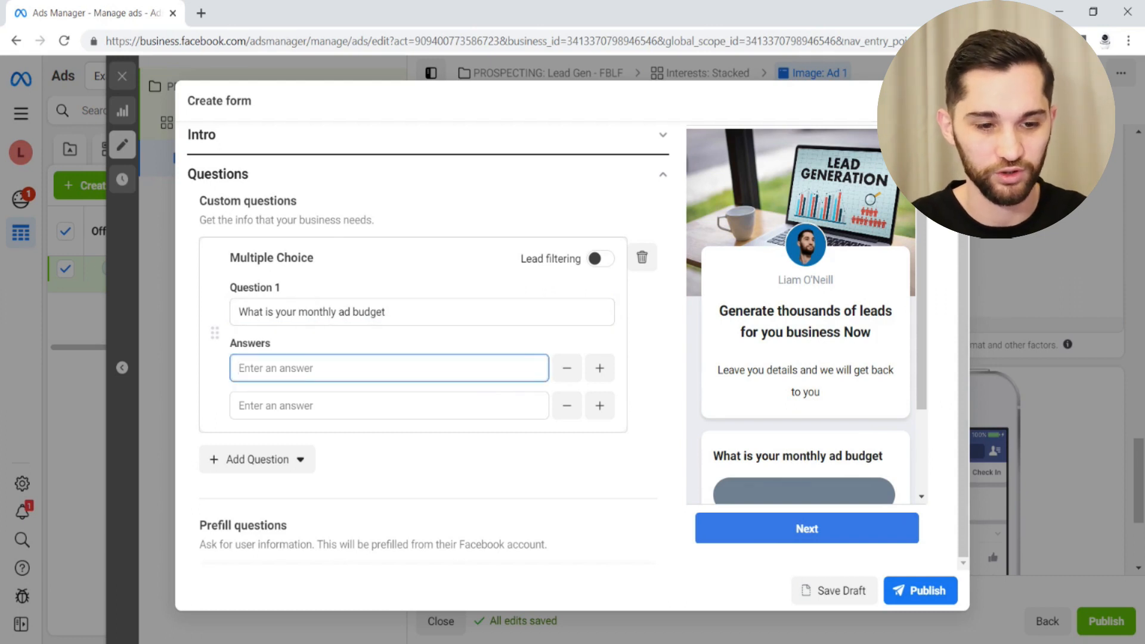
type("0-1k")
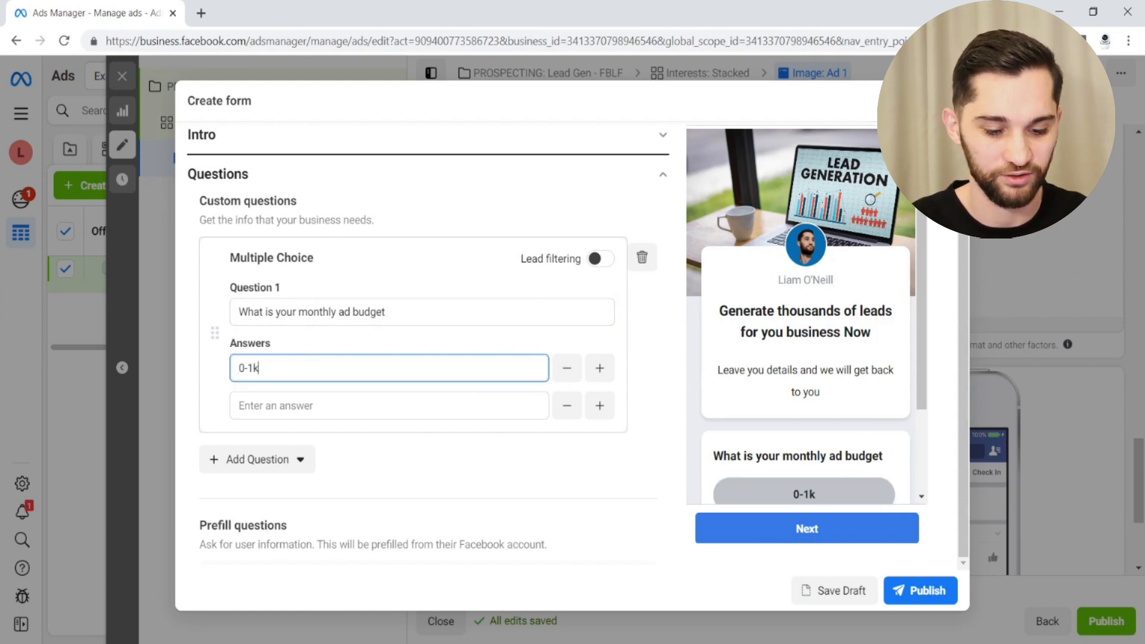
left_click(333, 406)
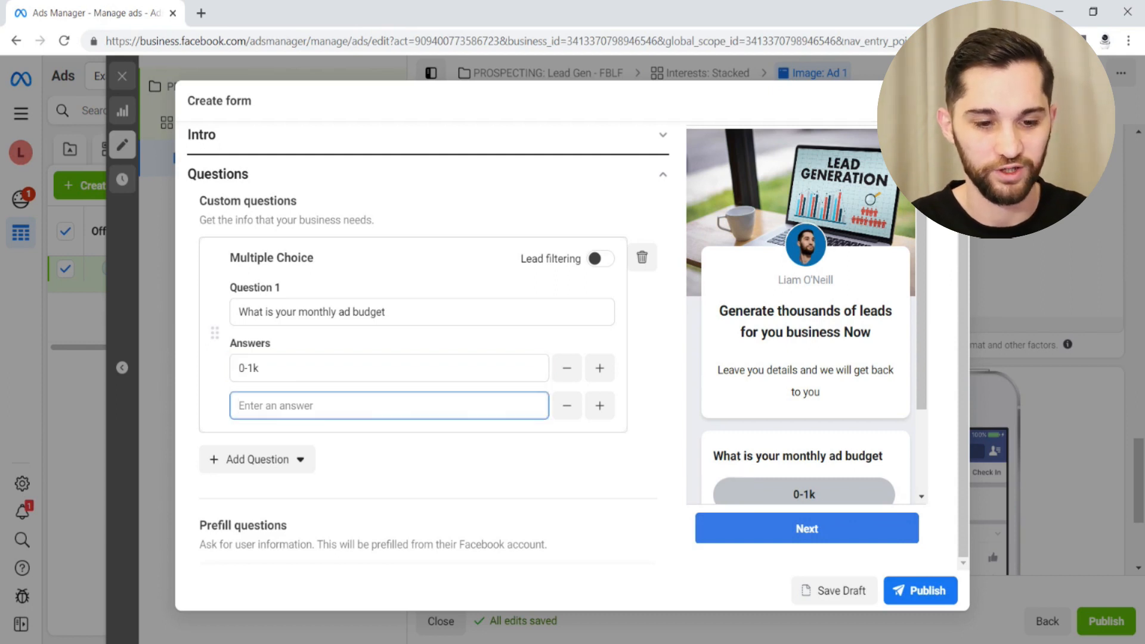
type("1-5k")
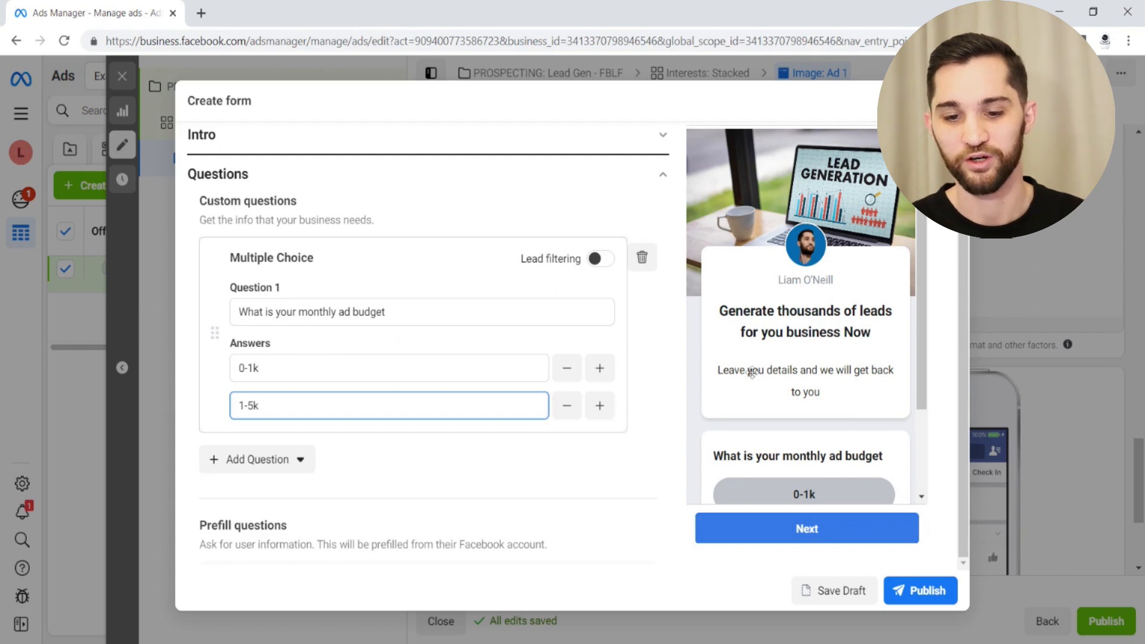
Step: Delete the multiple-choice question about the monthly ad budget from the form
scroll(753, 372, "down", 2)
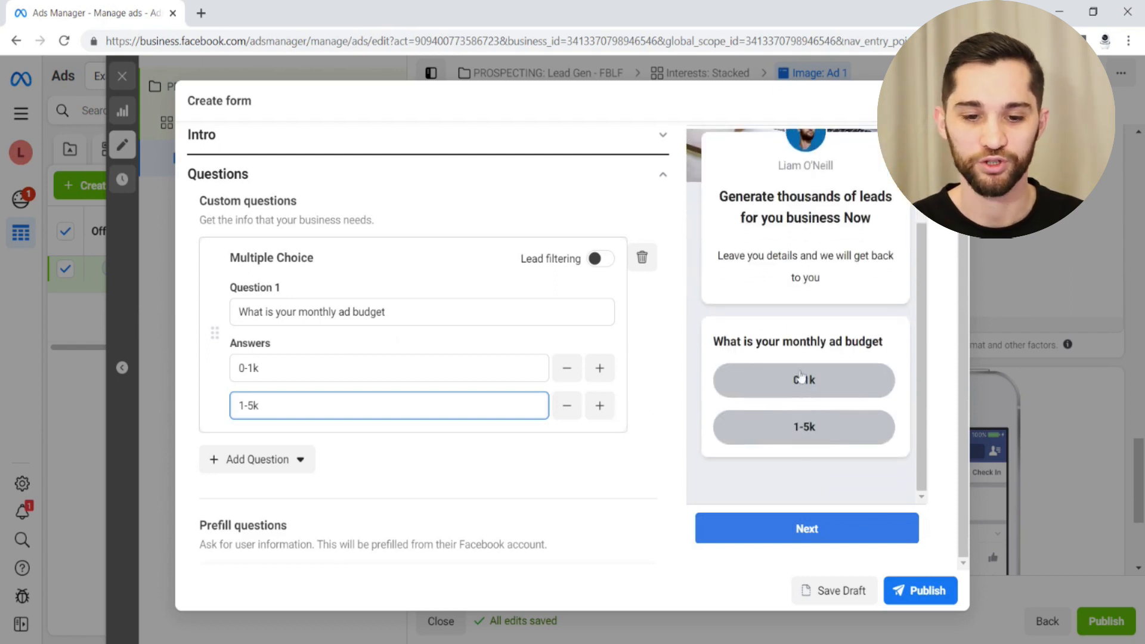
left_click(642, 257)
Step: Set the description of the prefill questions to "We will call you"
scroll(579, 280, "down", 3)
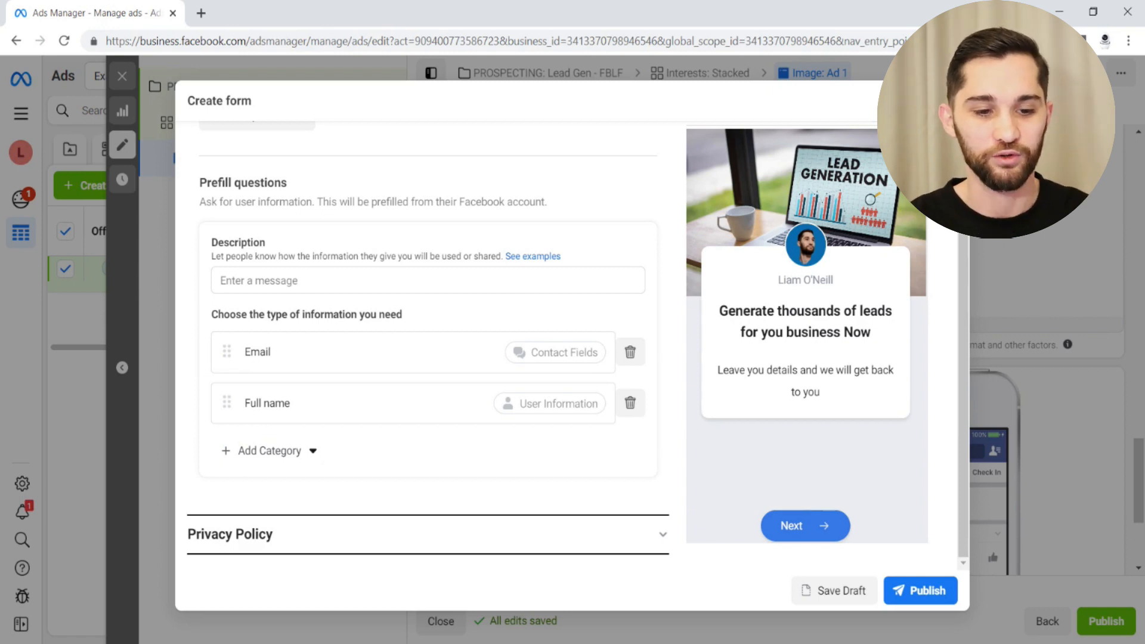
left_click(358, 280)
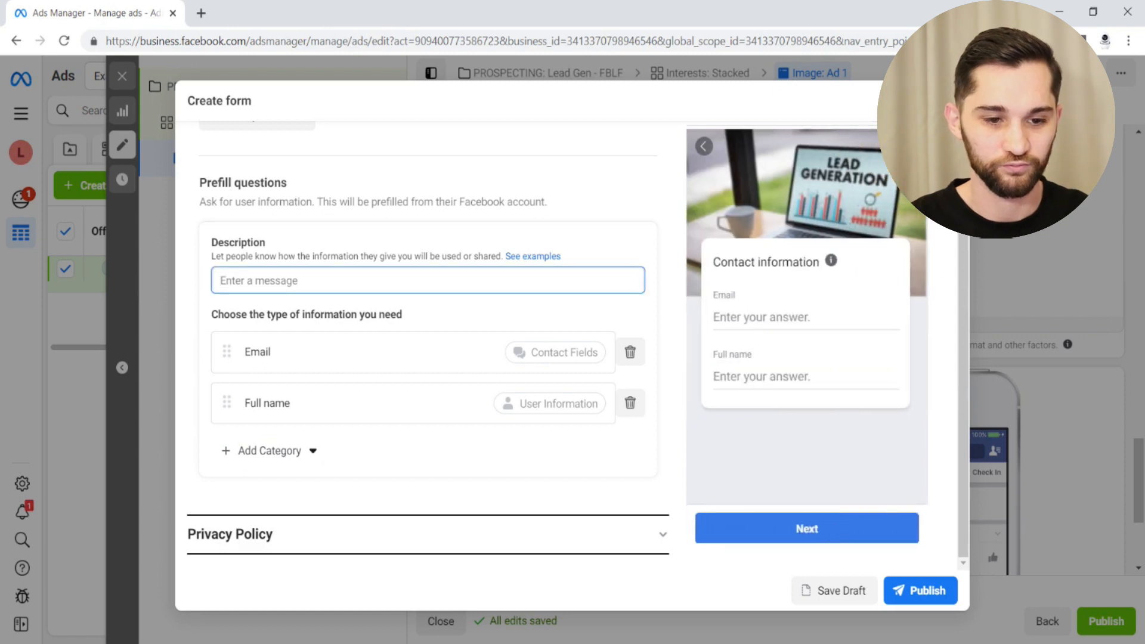
type("Con")
key("BackSpace")
key("BackSpace")
key("BackSpace")
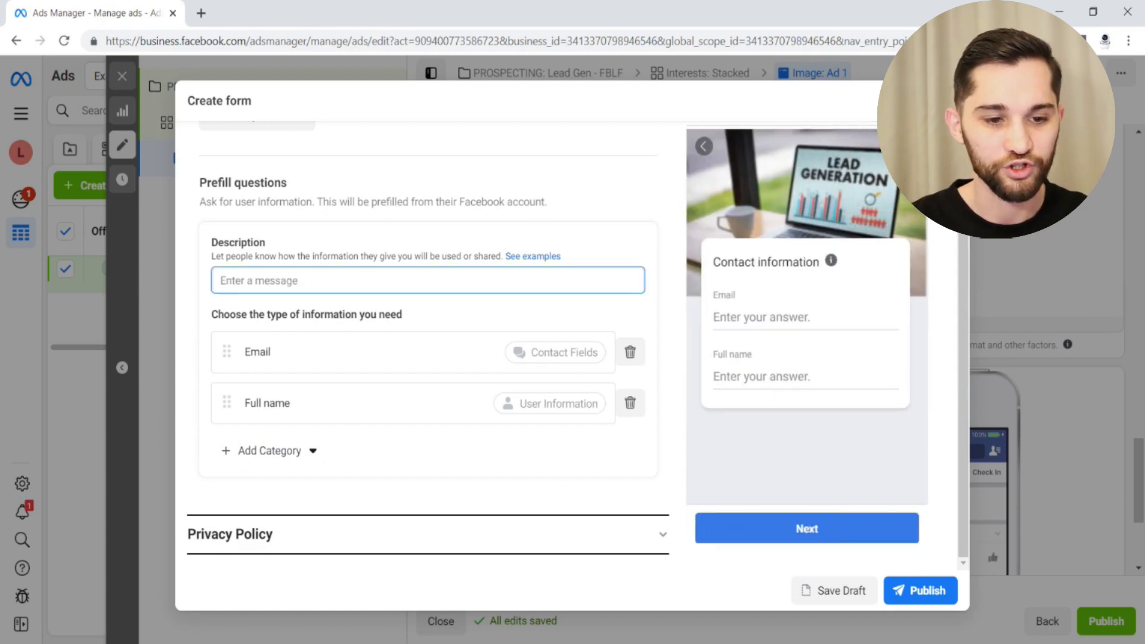
type("Will")
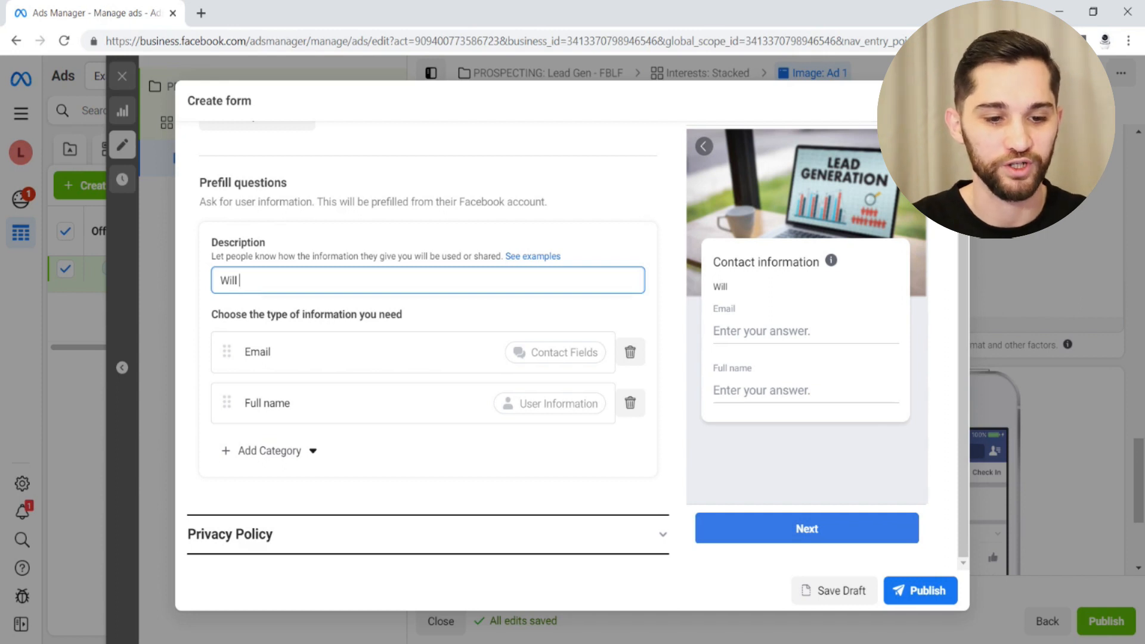
key("BackSpace")
key("BackSpace")
type("will call you")
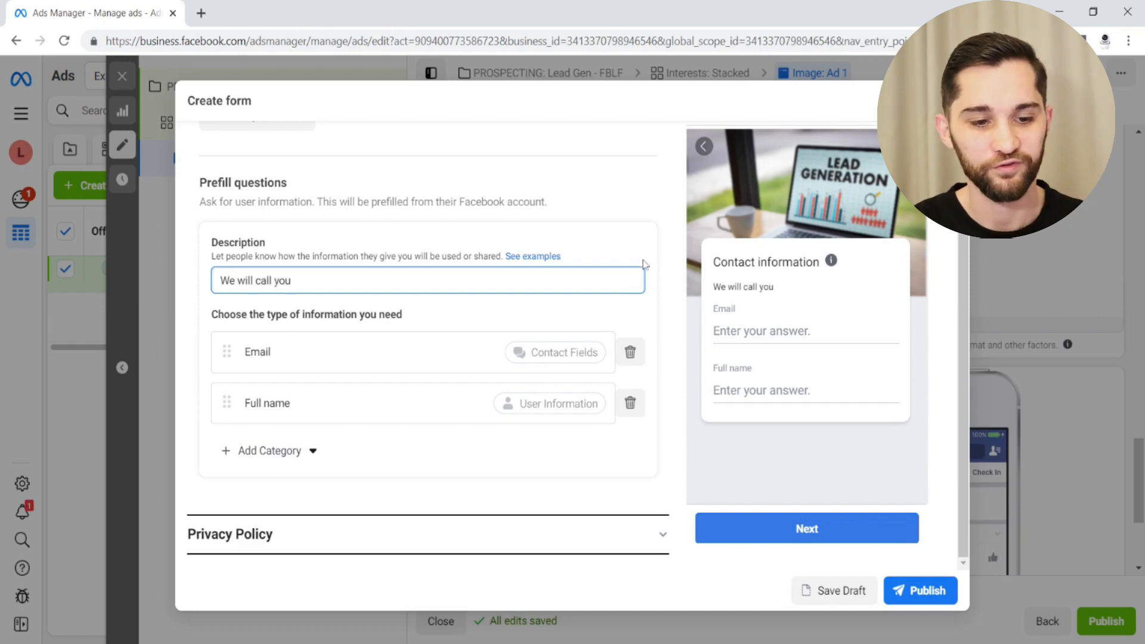
left_click(664, 298)
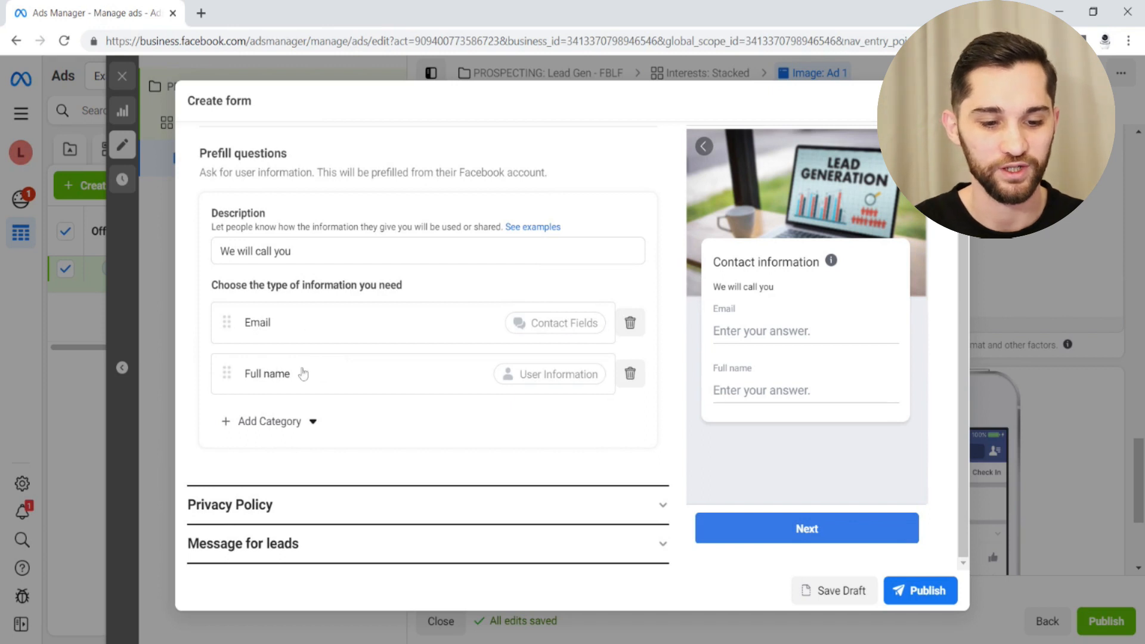
Step: Add the Phone number contact field to the information requested by the prefill questions
left_click(291, 424)
mouse_move(303, 464)
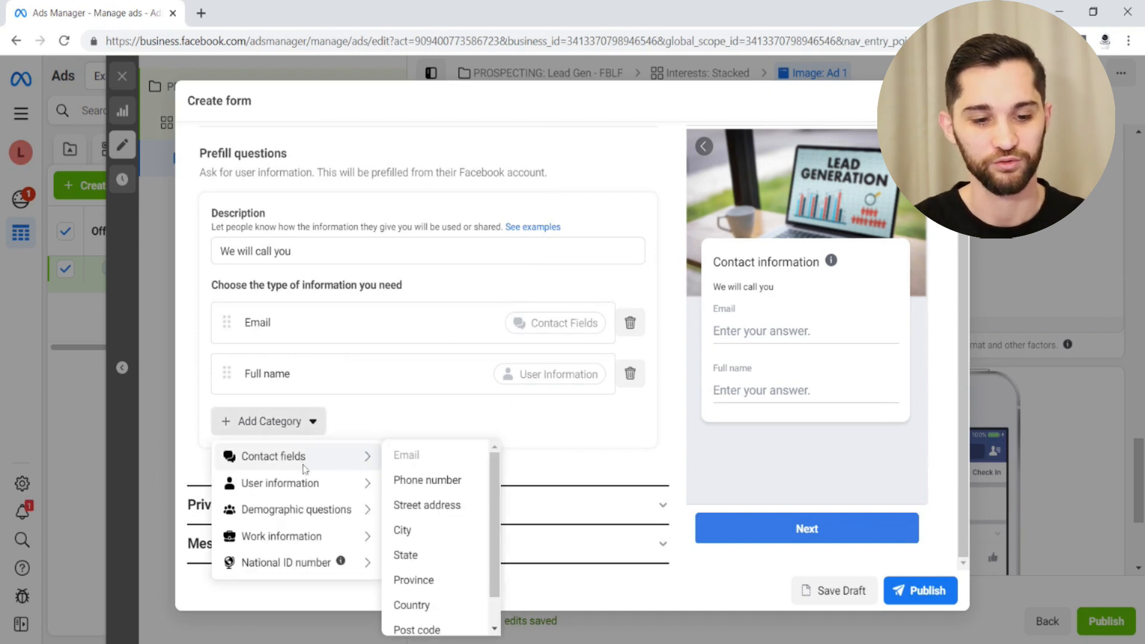
left_click(422, 487)
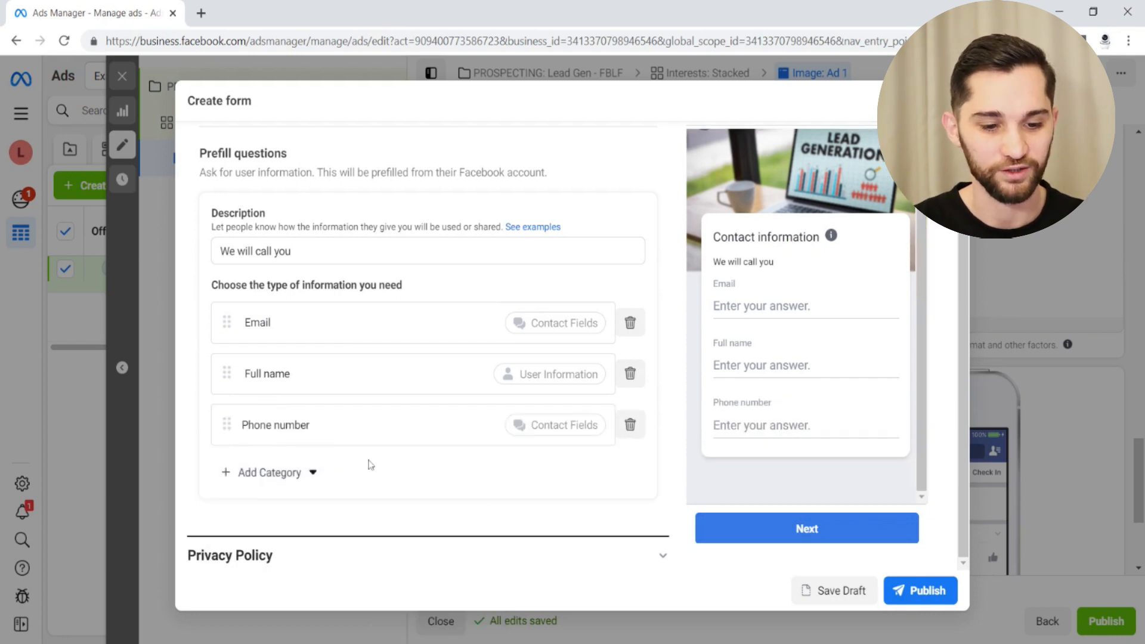
Step: Examine the other contact field and user information options available for the prefill questions, without adding any
scroll(369, 463, "down", 1)
left_click(268, 421)
mouse_move(277, 456)
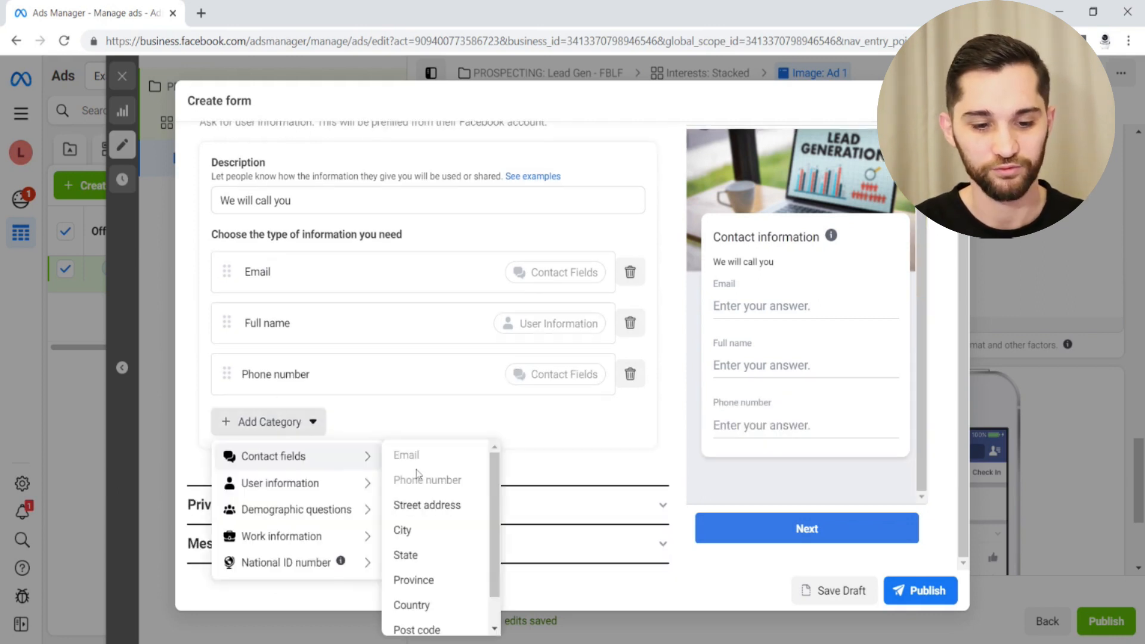
scroll(440, 503, "down", 1)
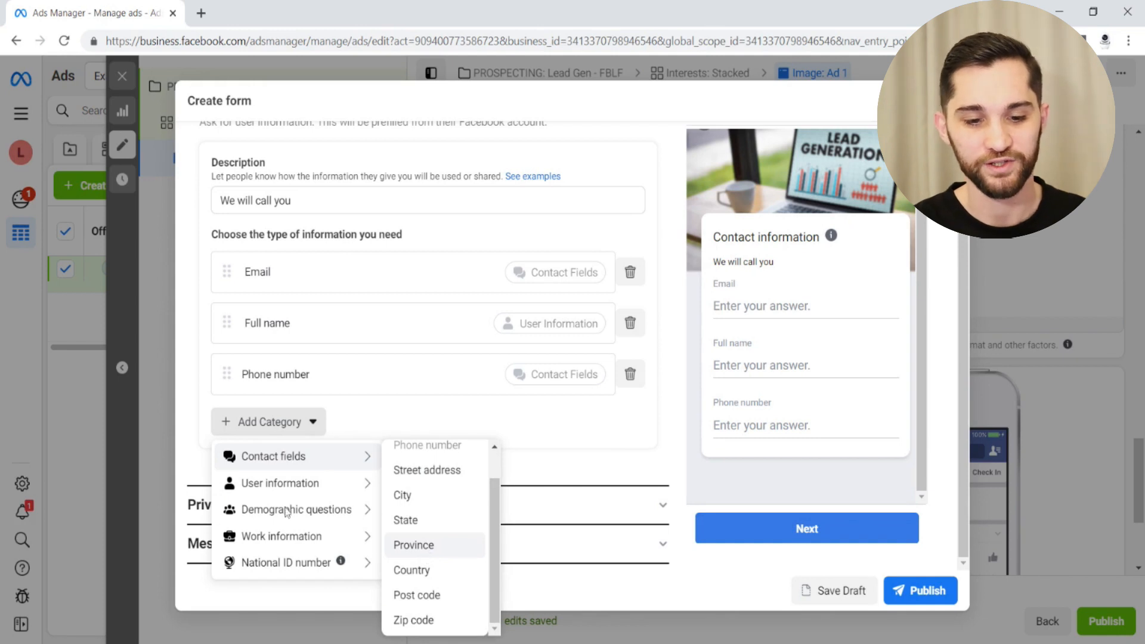
mouse_move(301, 563)
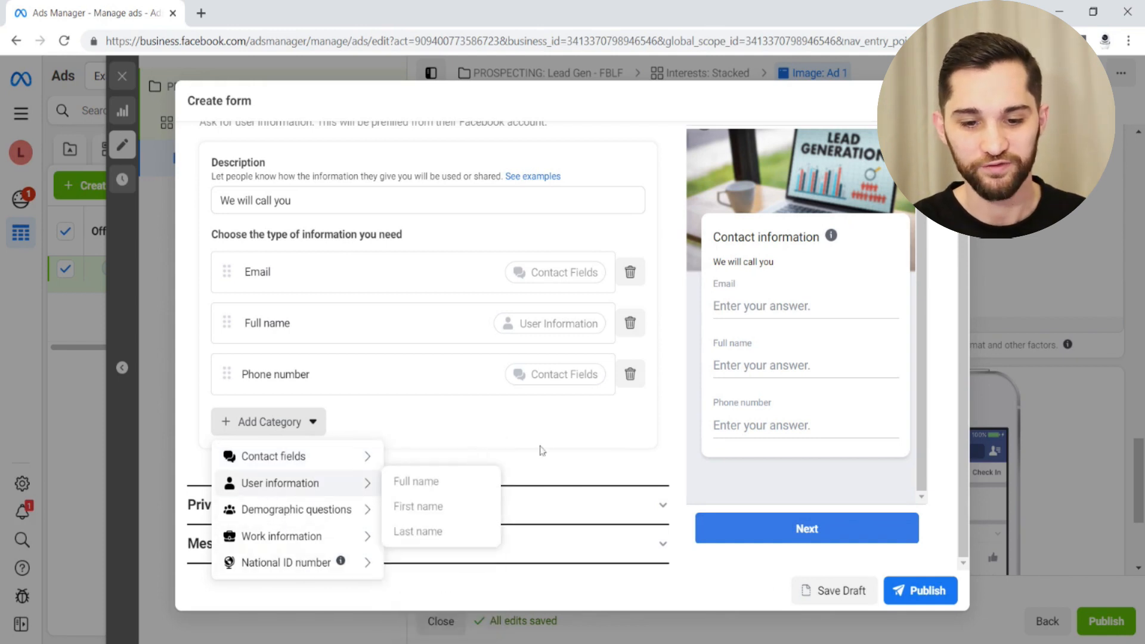
left_click(666, 376)
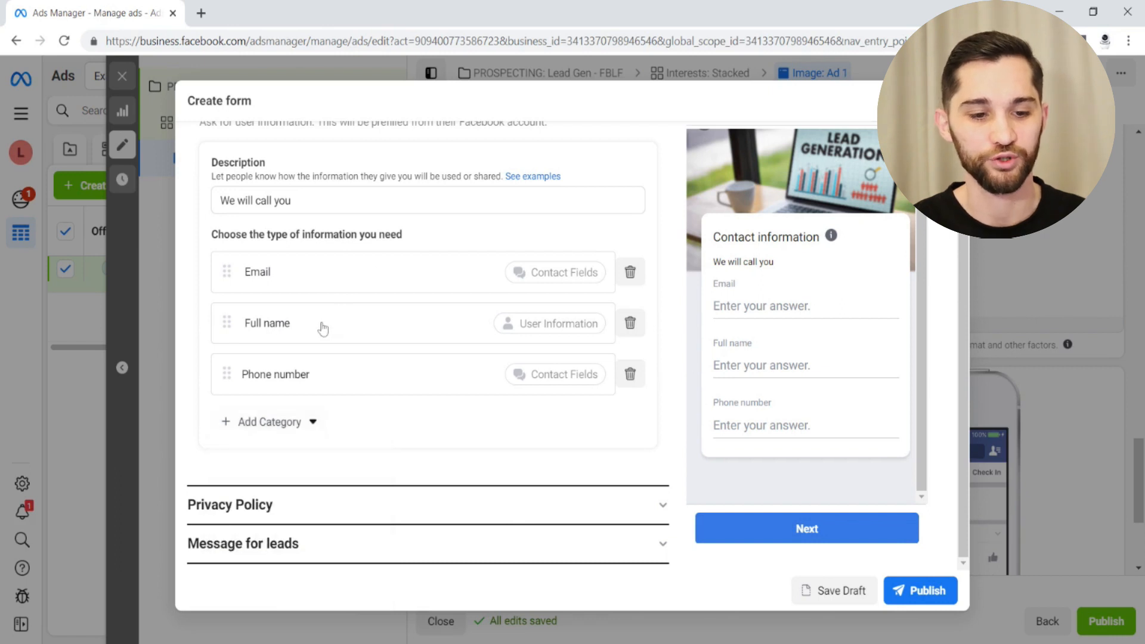
Step: Move the Full name field above Email in the information requested by the prefill questions
left_click_drag(227, 322, 227, 263)
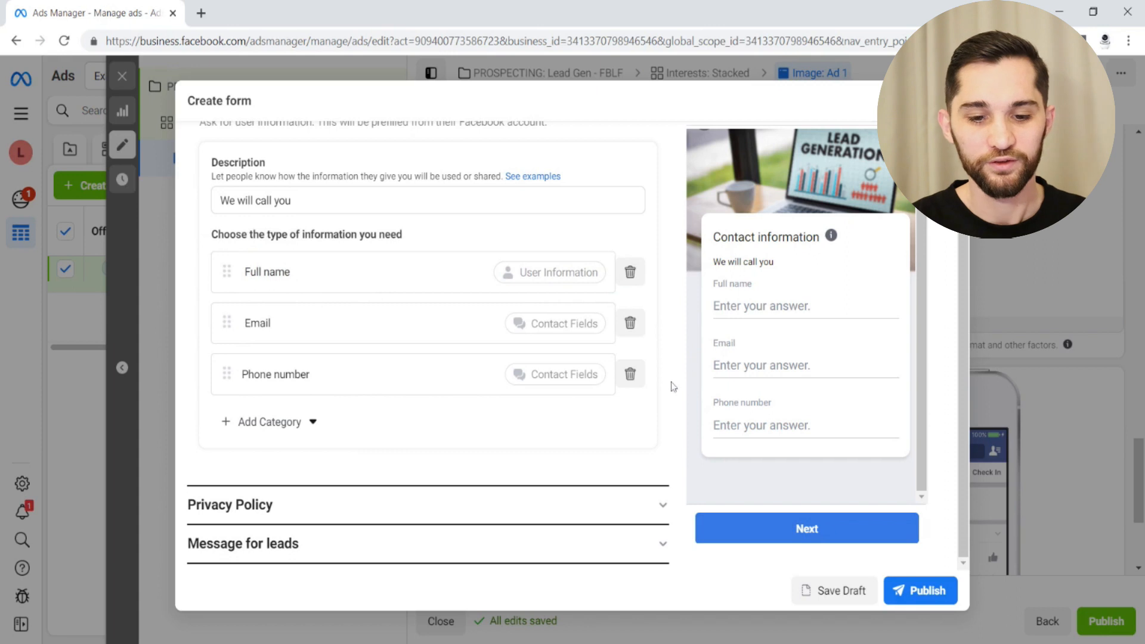
left_click(653, 510)
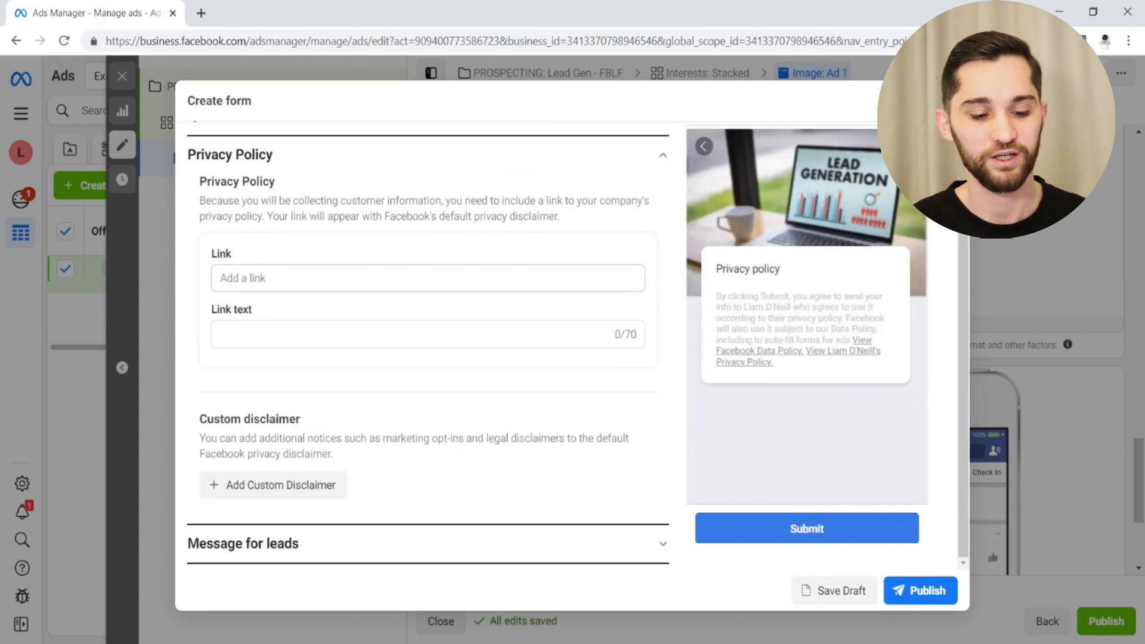
left_click(256, 283)
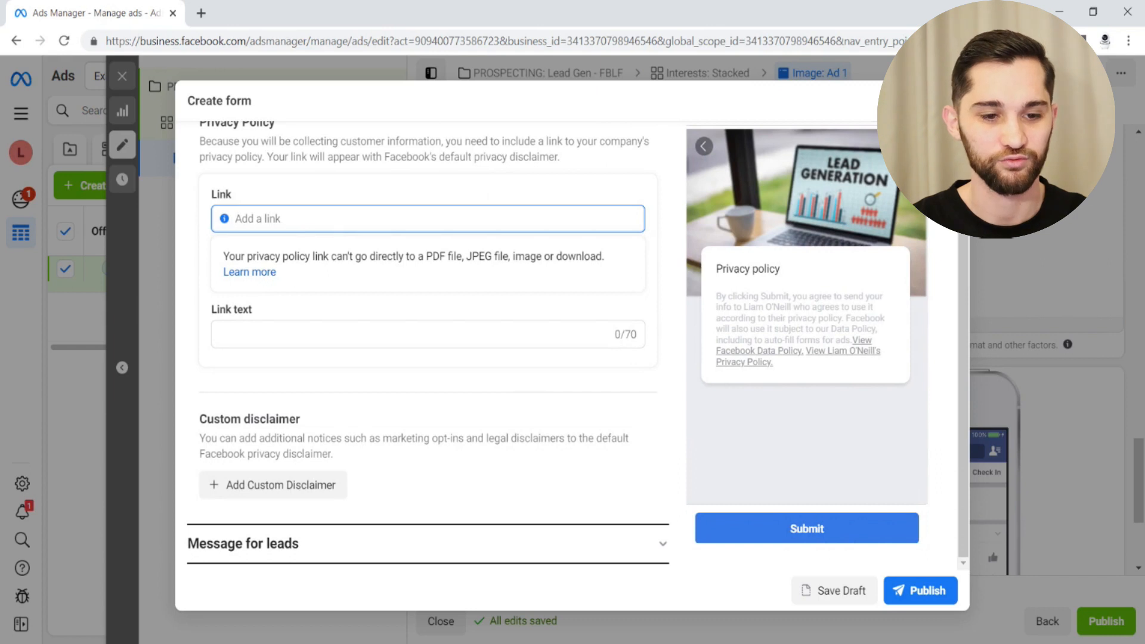
type("www.privacypolicy")
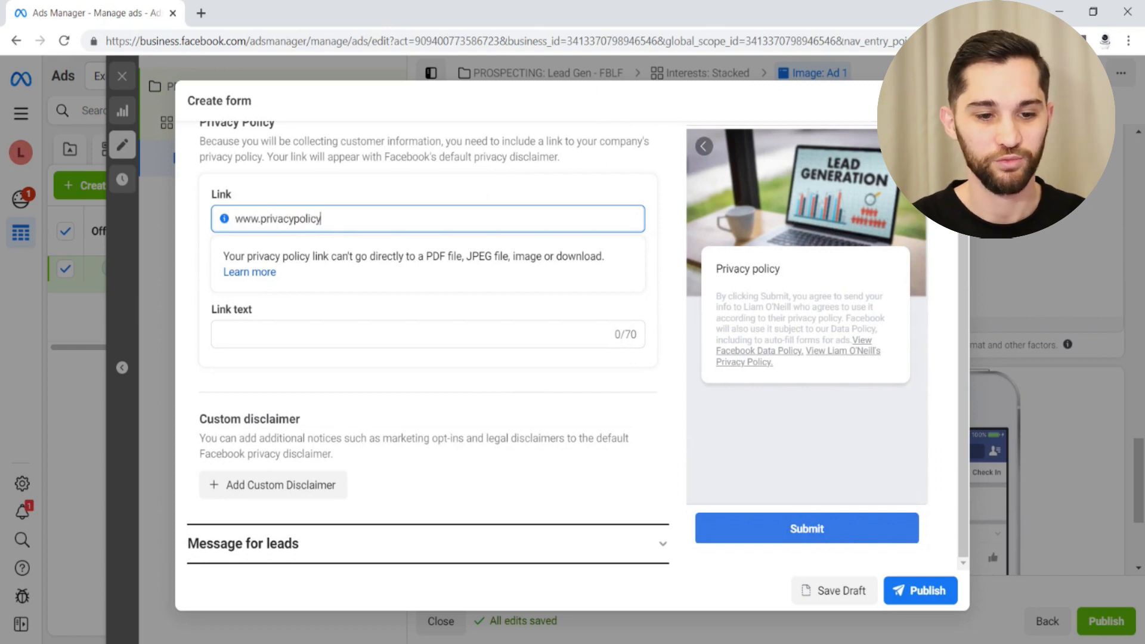
type(".com")
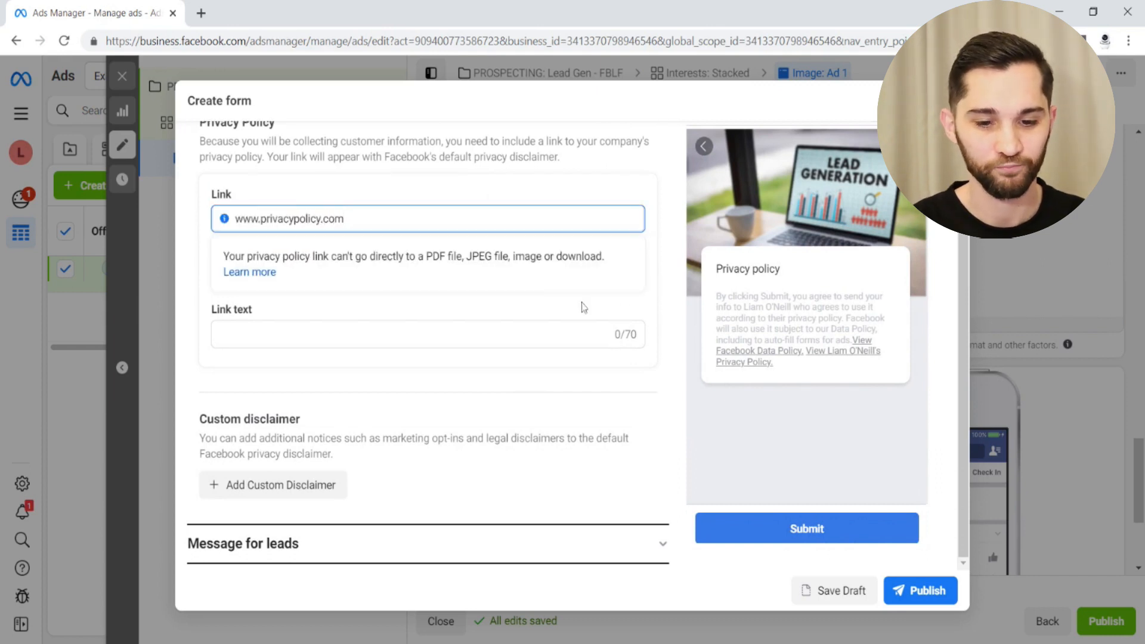
left_click(659, 309)
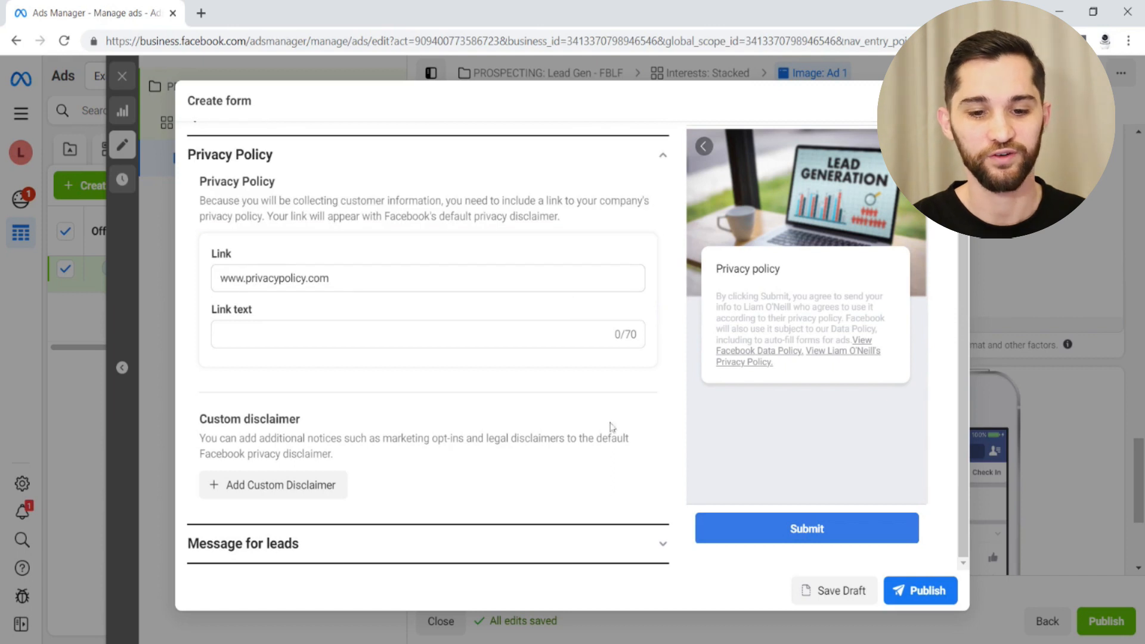
left_click(667, 545)
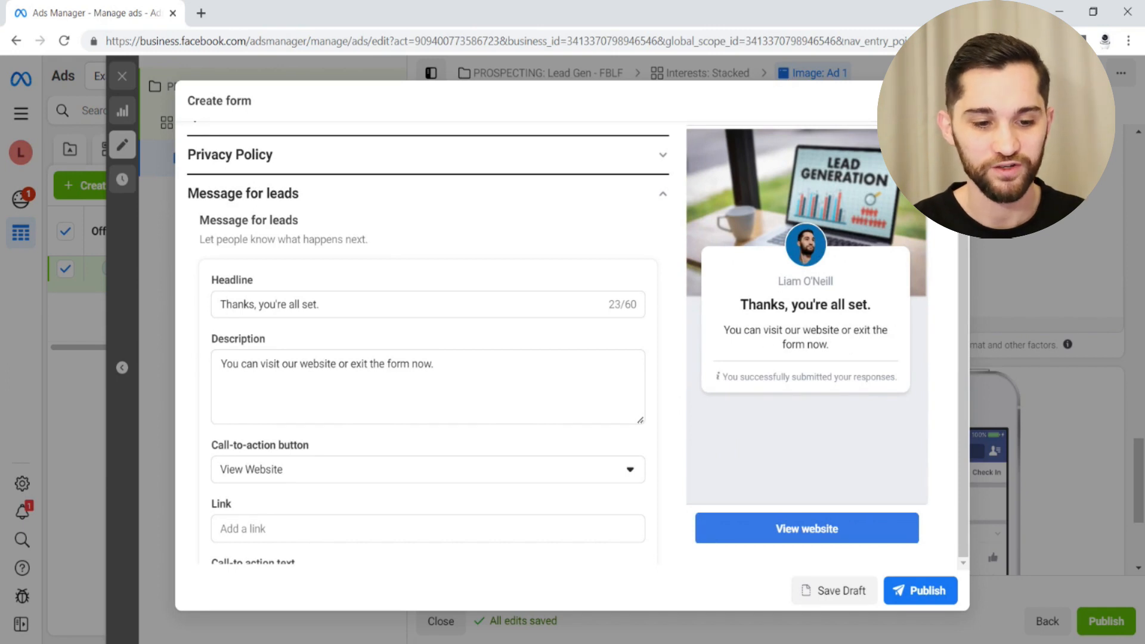
scroll(395, 428, "down", 3)
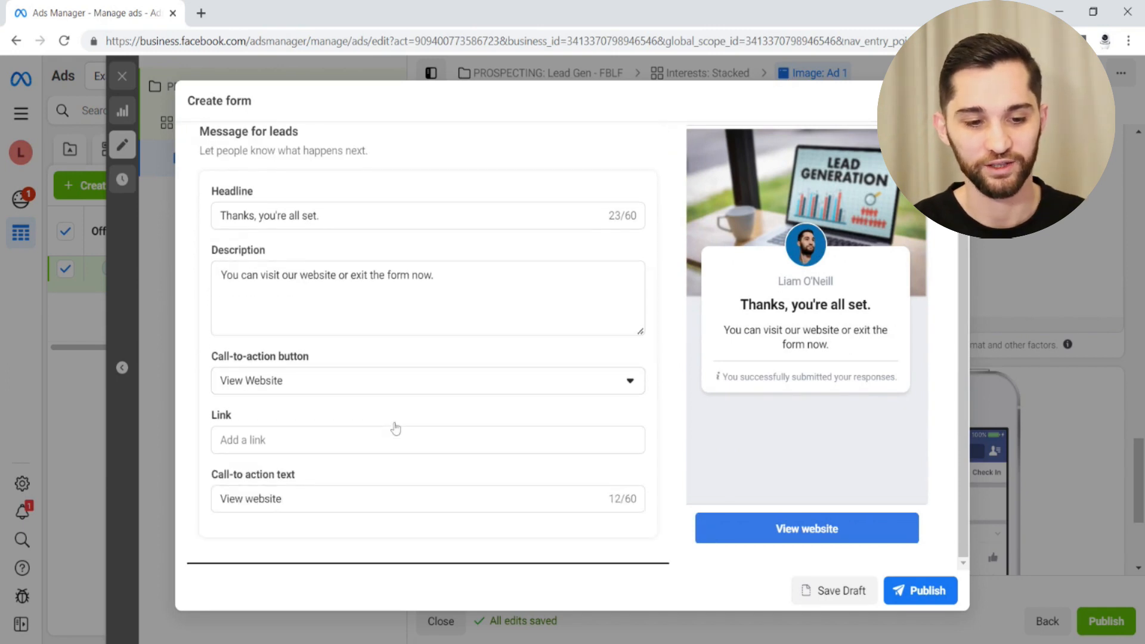
left_click(384, 452)
left_click(356, 450)
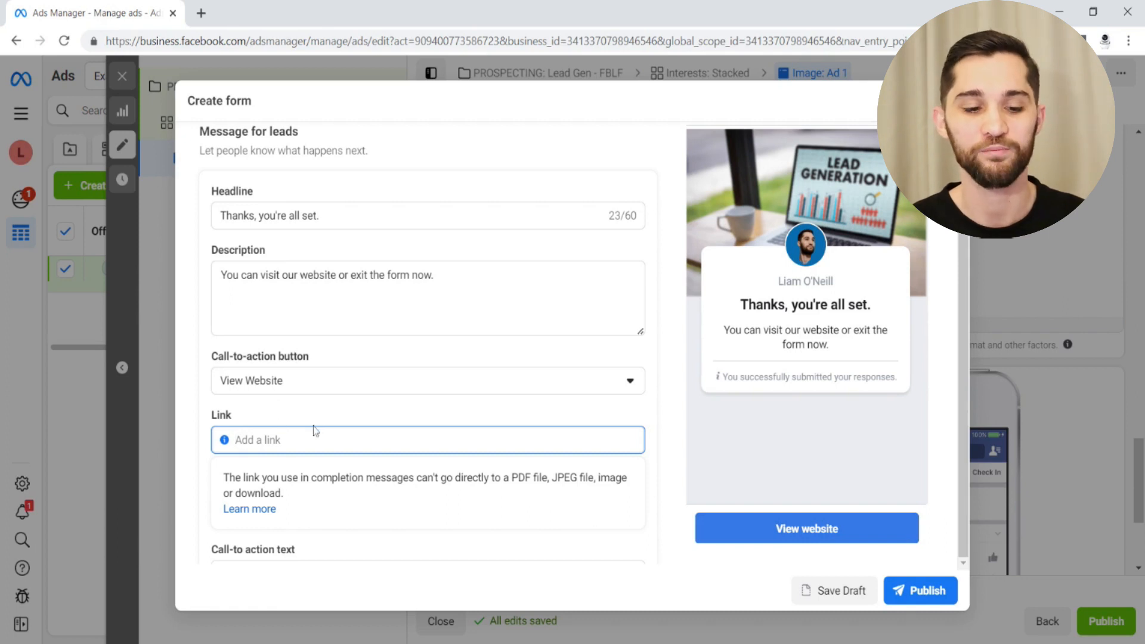
type("www.mypage.com")
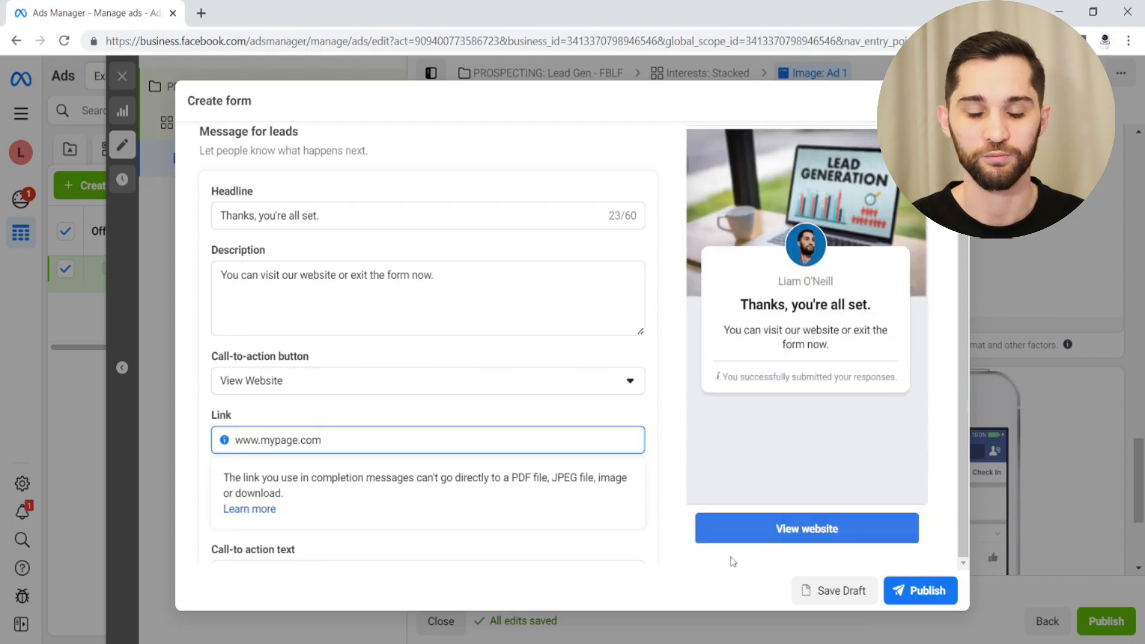
left_click(900, 594)
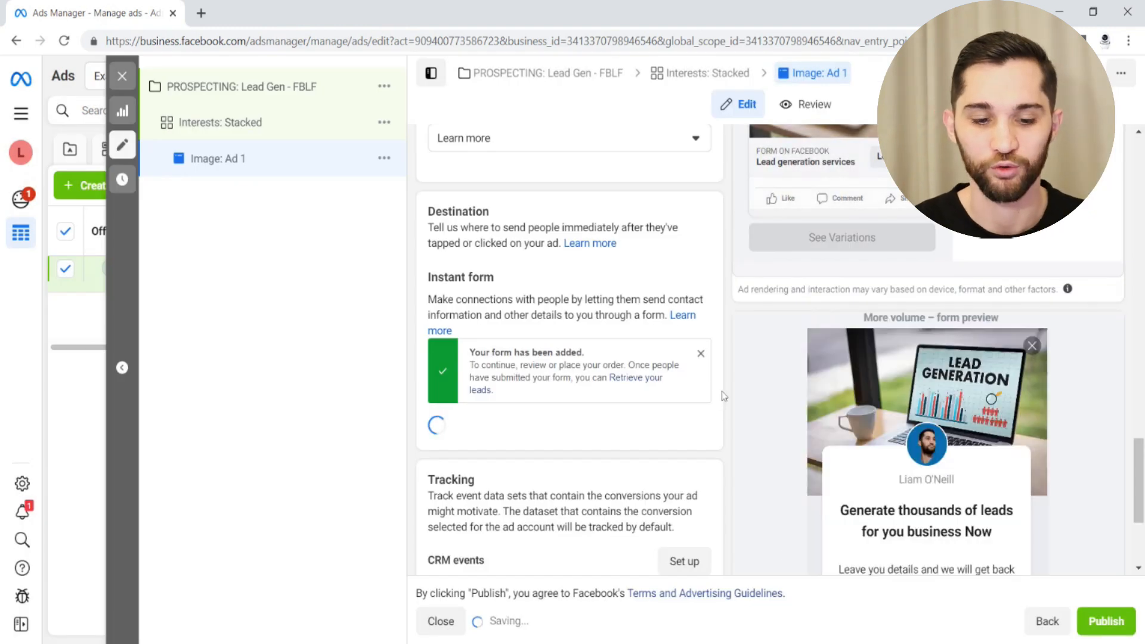
Step: Review the ad's creative and destination settings and every page of the instant form preview, from the intro to the message for leads
scroll(721, 391, "down", 1)
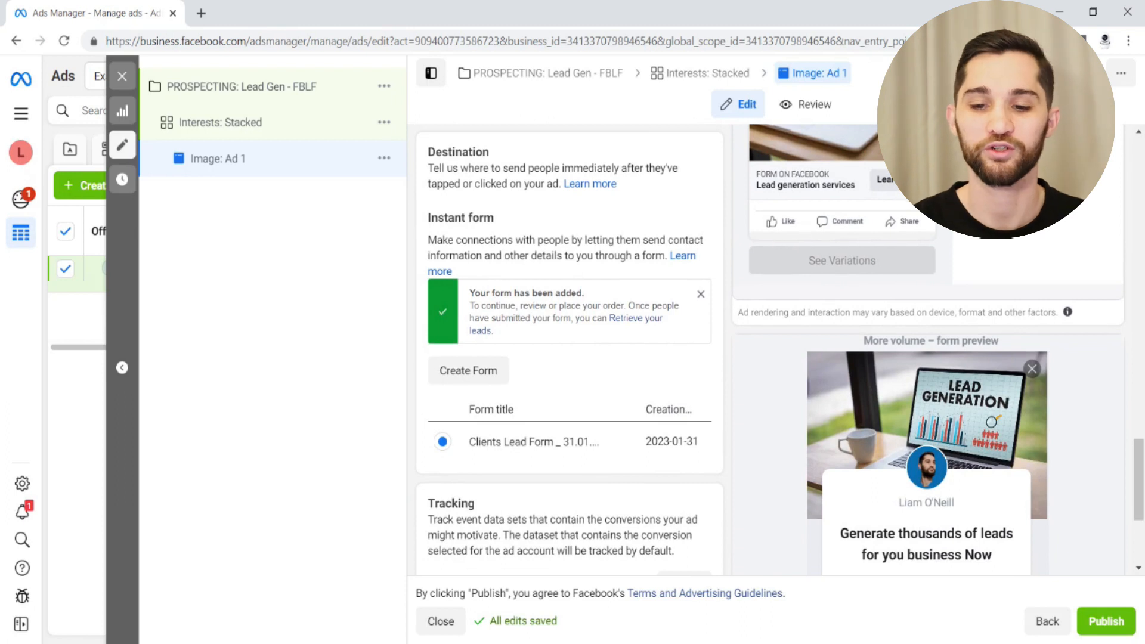
scroll(775, 342, "up", 5)
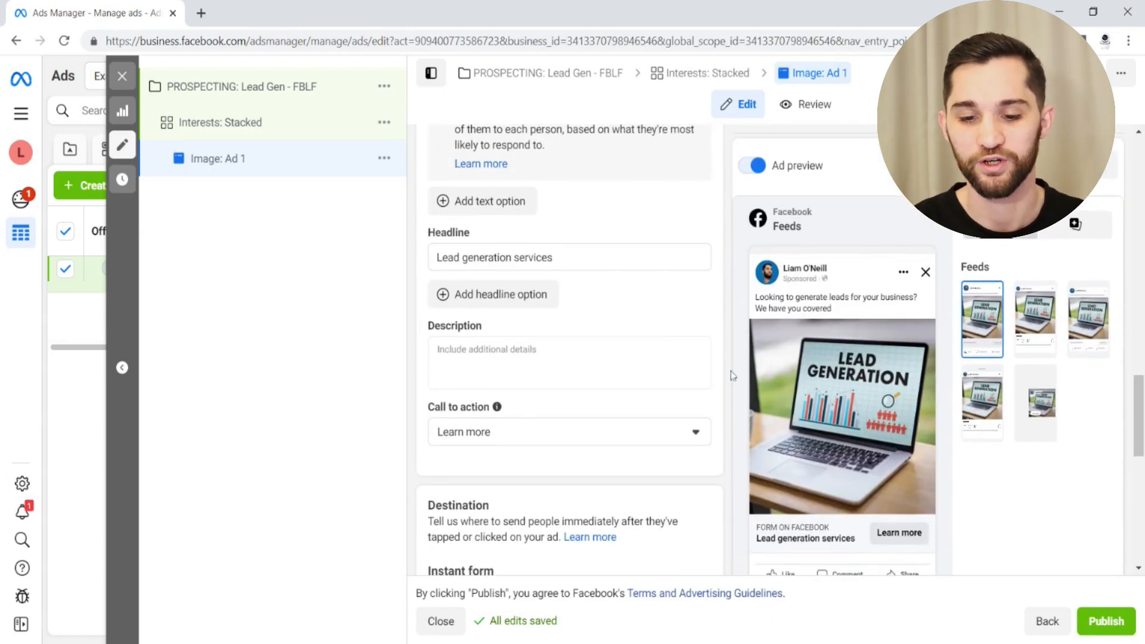
scroll(731, 371, "down", 1)
scroll(725, 352, "down", 6)
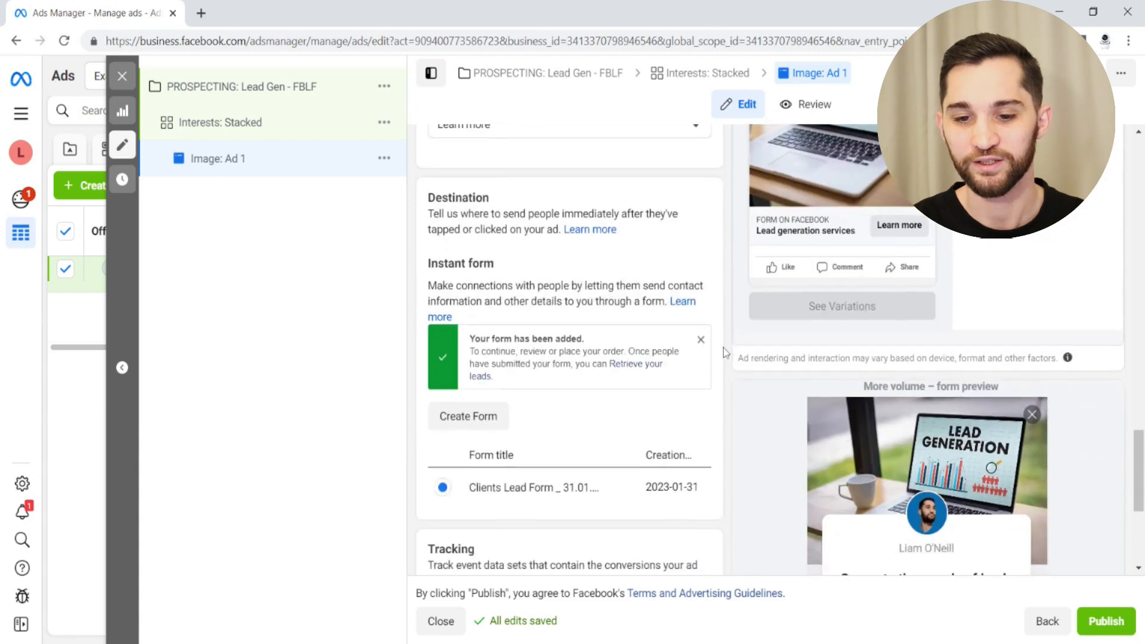
scroll(906, 345, "down", 2)
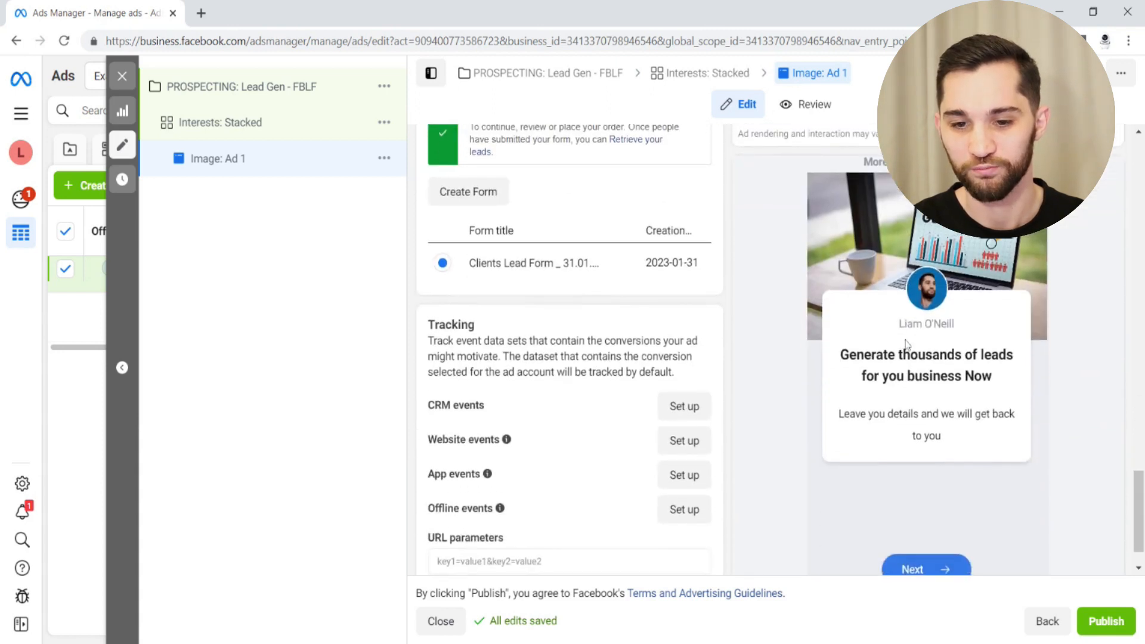
scroll(906, 345, "down", 1)
scroll(1001, 302, "down", 1)
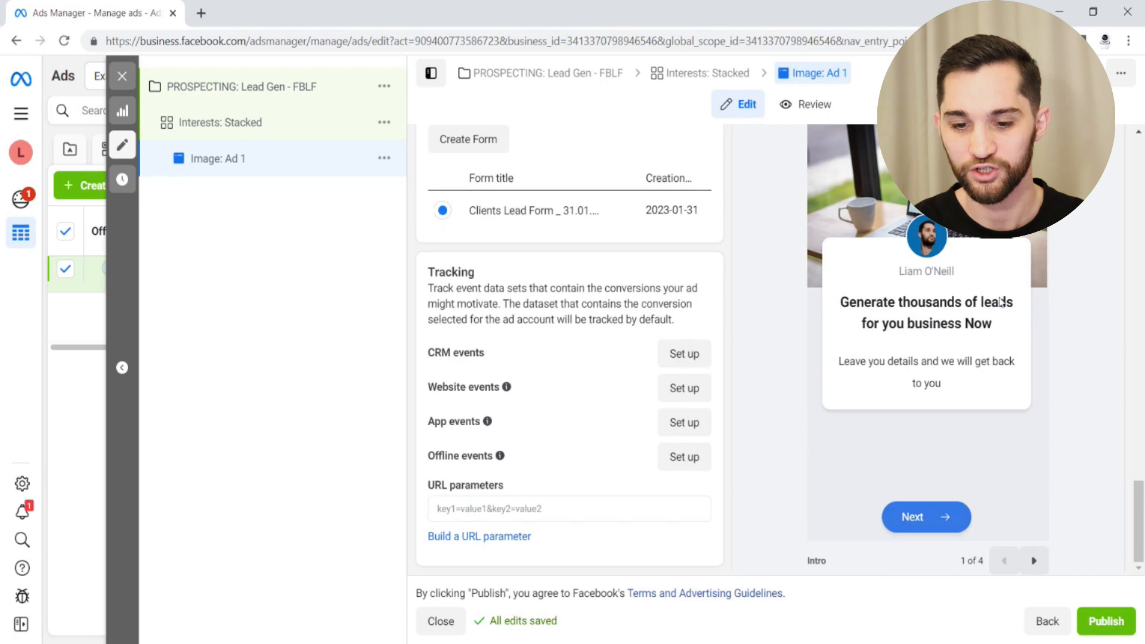
left_click(1034, 561)
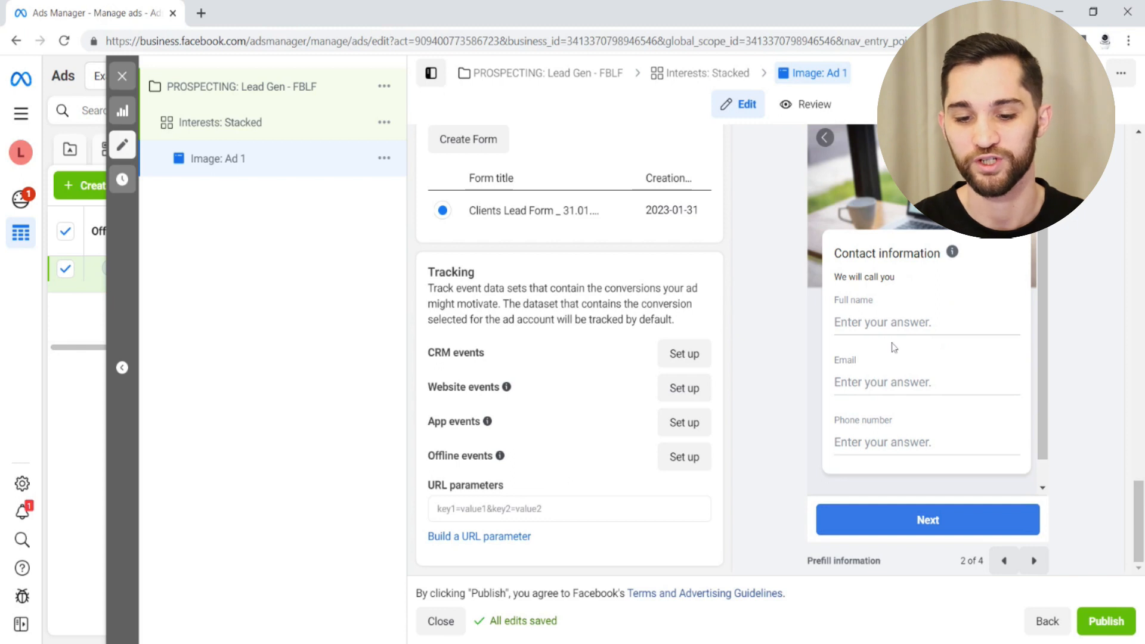
left_click(1034, 561)
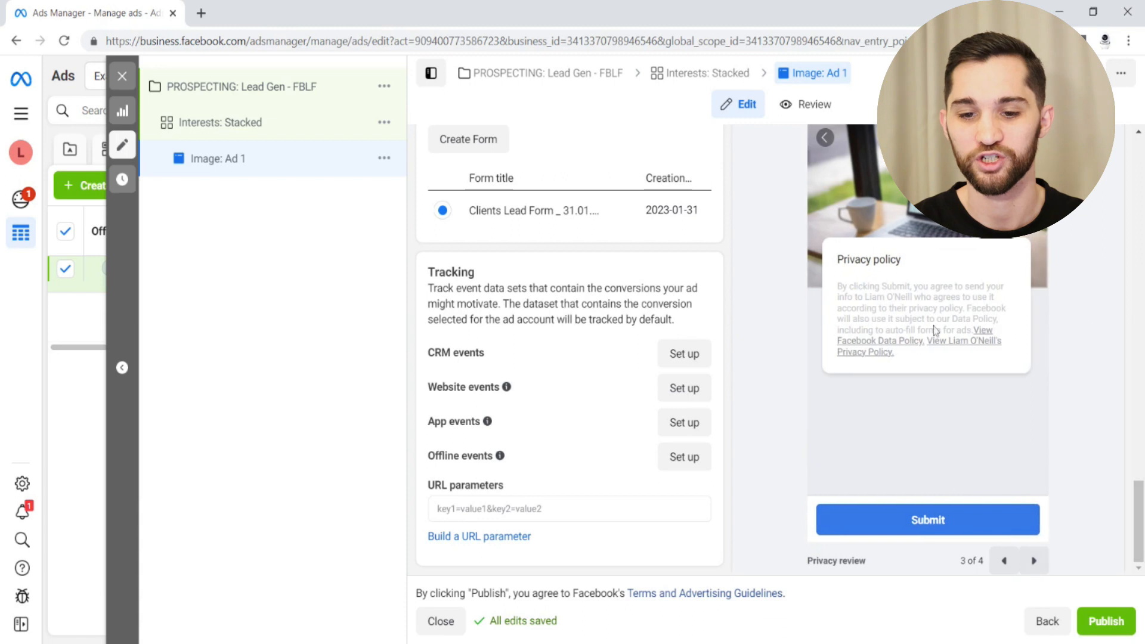
left_click(1033, 560)
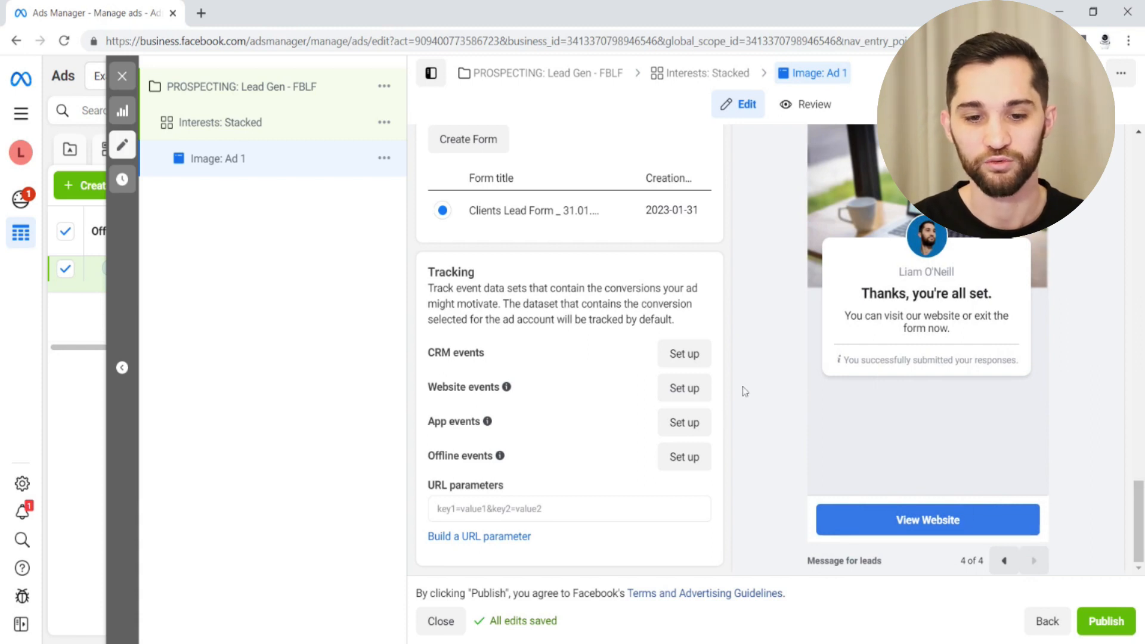
Step: Close the ad editor and go to the Audiences tool, confirming leaving the page
scroll(706, 376, "up", 15)
scroll(706, 376, "up", 12)
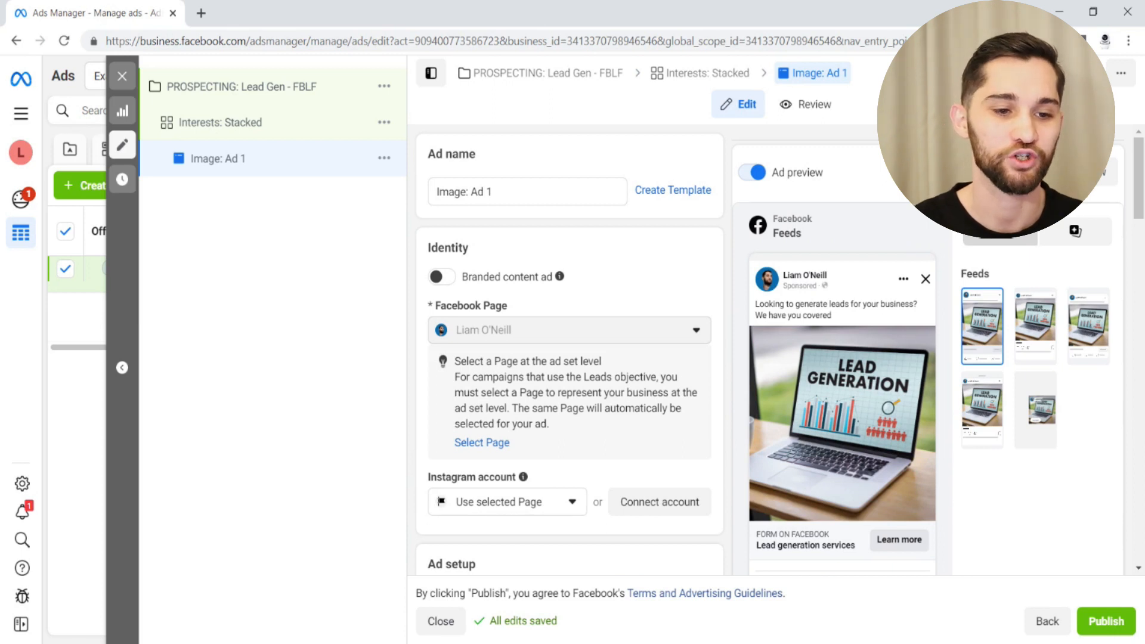
left_click(118, 83)
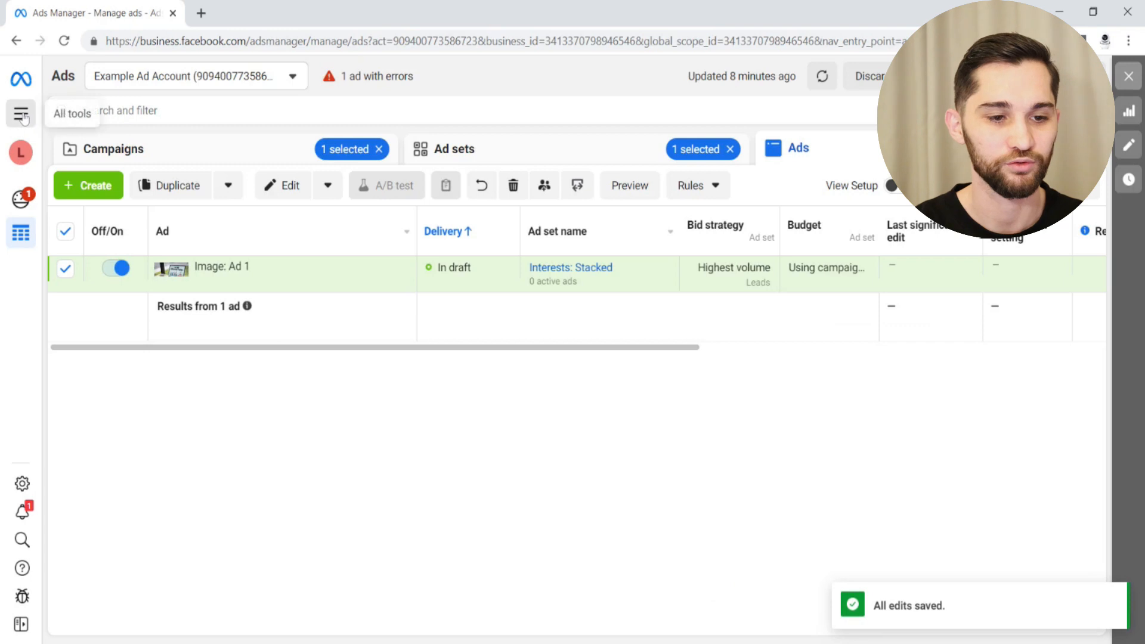
left_click(21, 114)
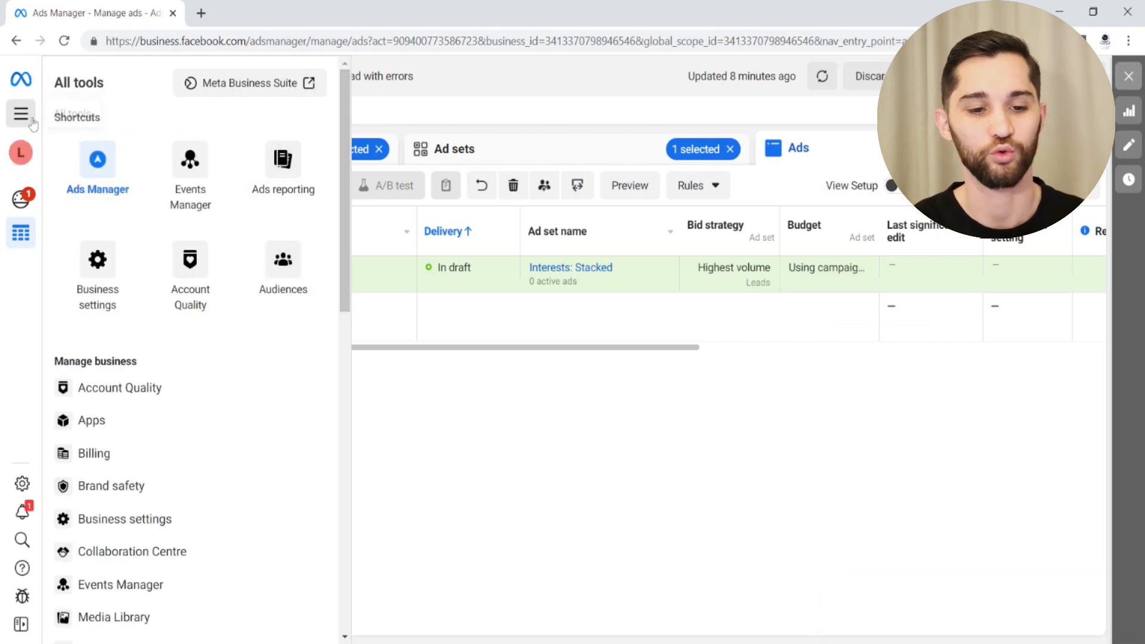
left_click(294, 270)
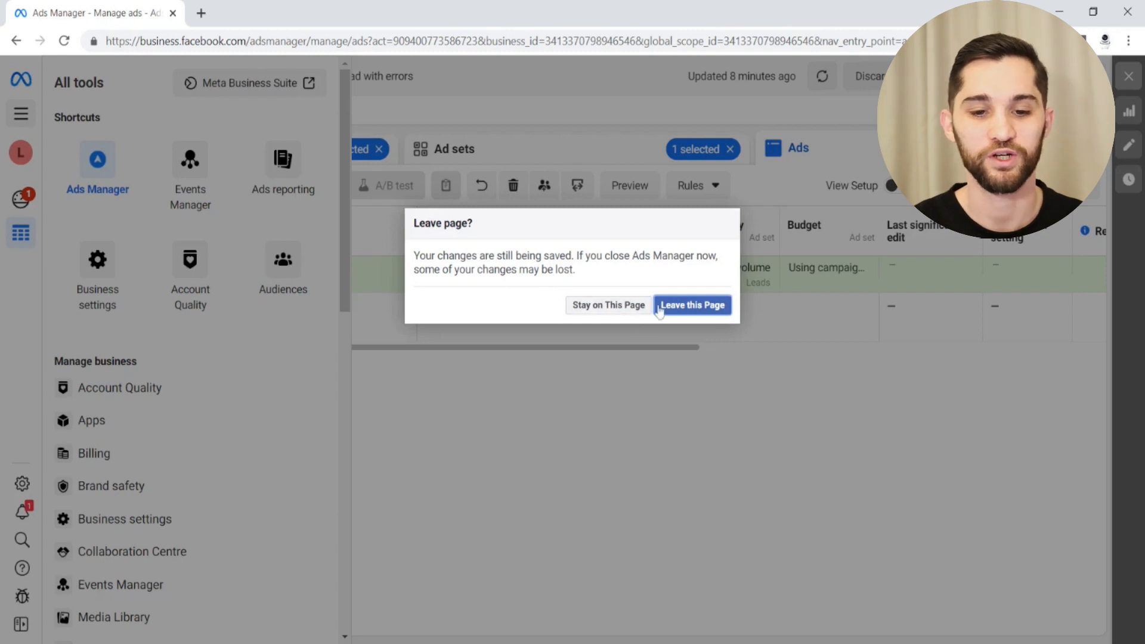
left_click(658, 307)
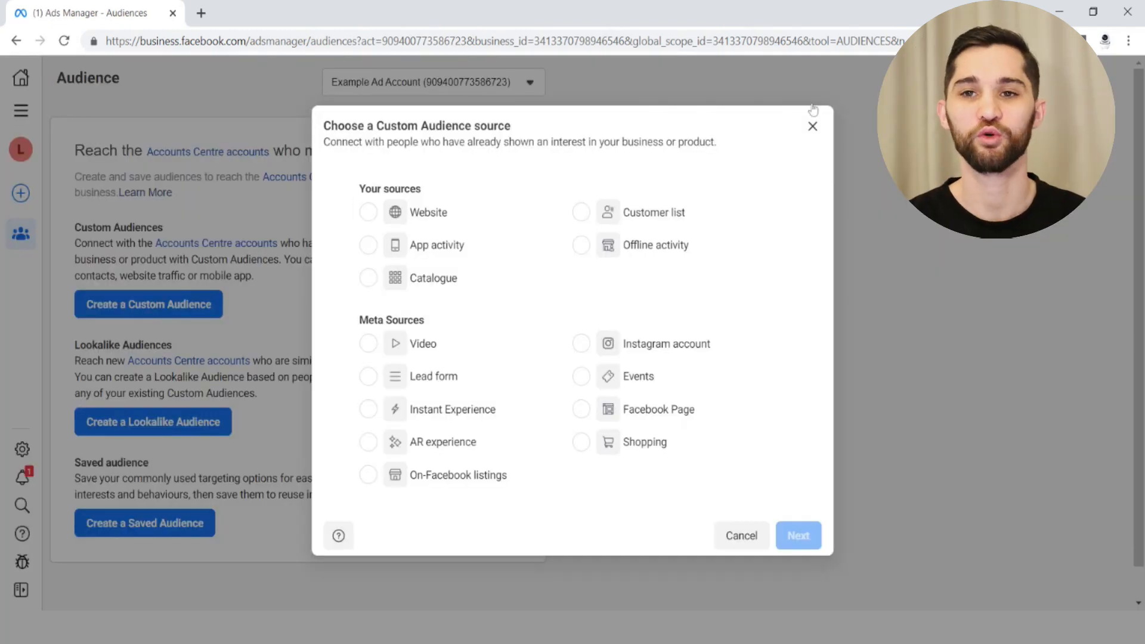
Step: Start a Custom Audience with Lead form as its source and open the choices for its event criterion
left_click(813, 123)
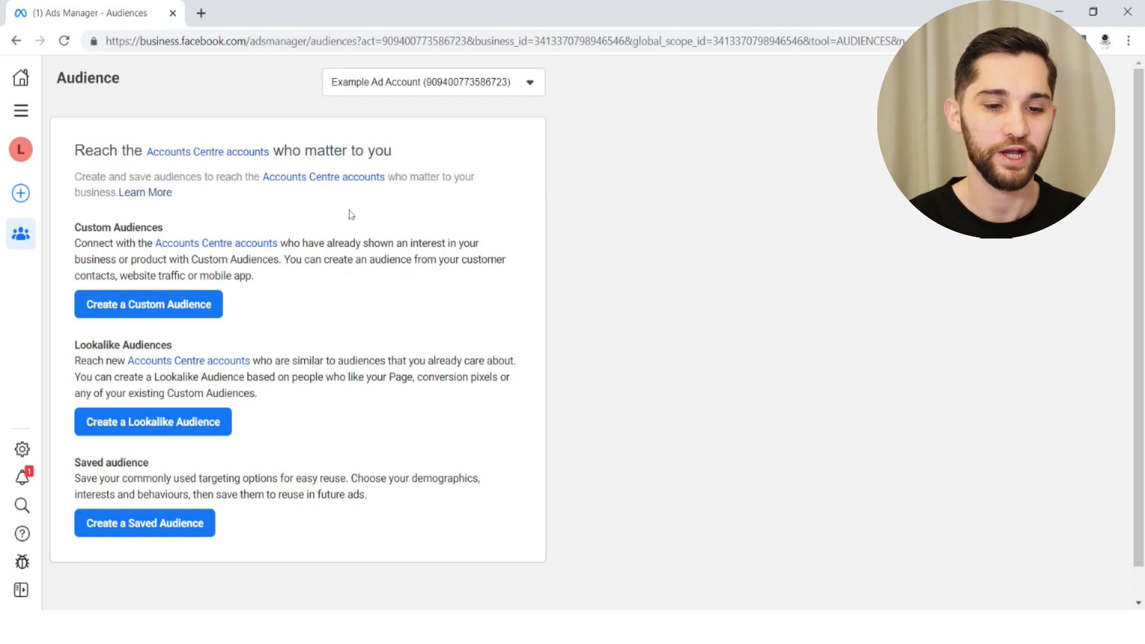
left_click(170, 314)
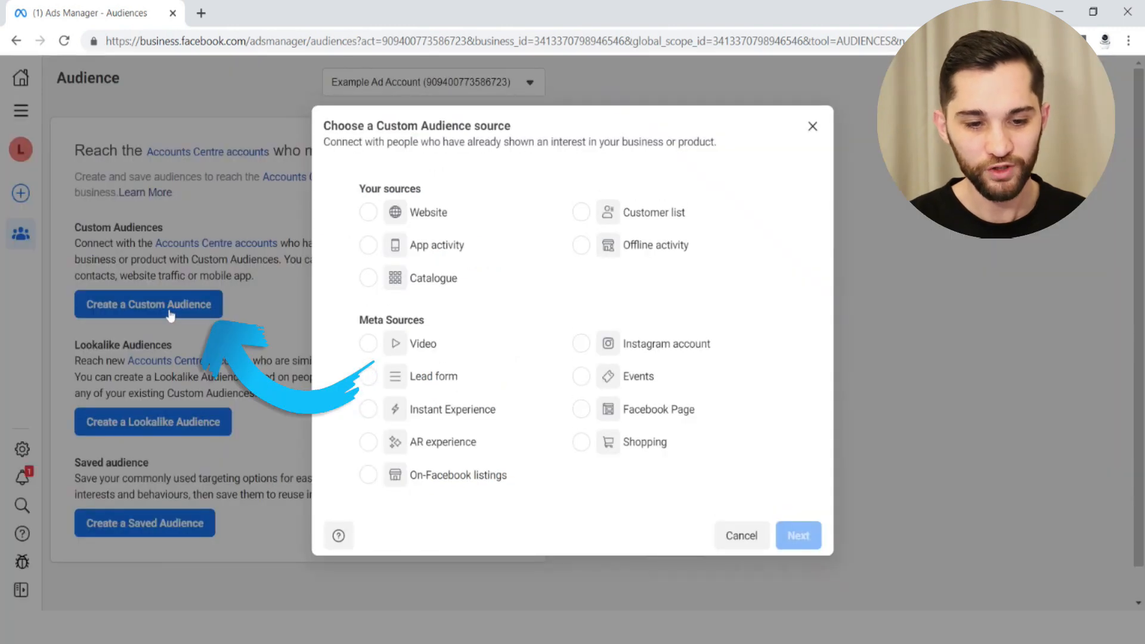
left_click(367, 377)
left_click(797, 534)
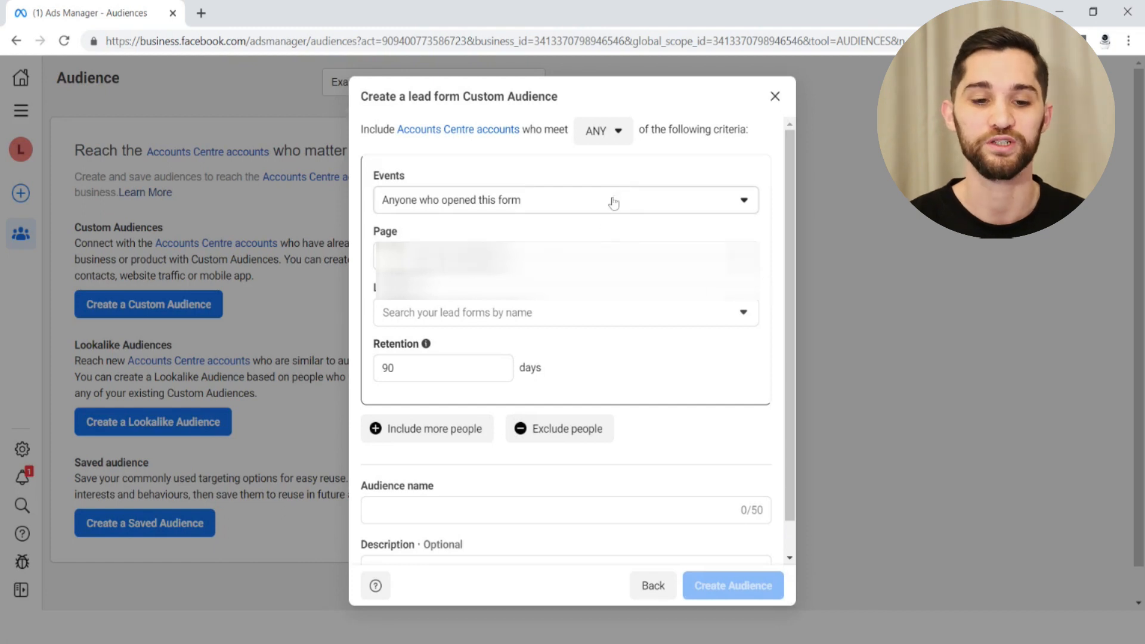
left_click(614, 204)
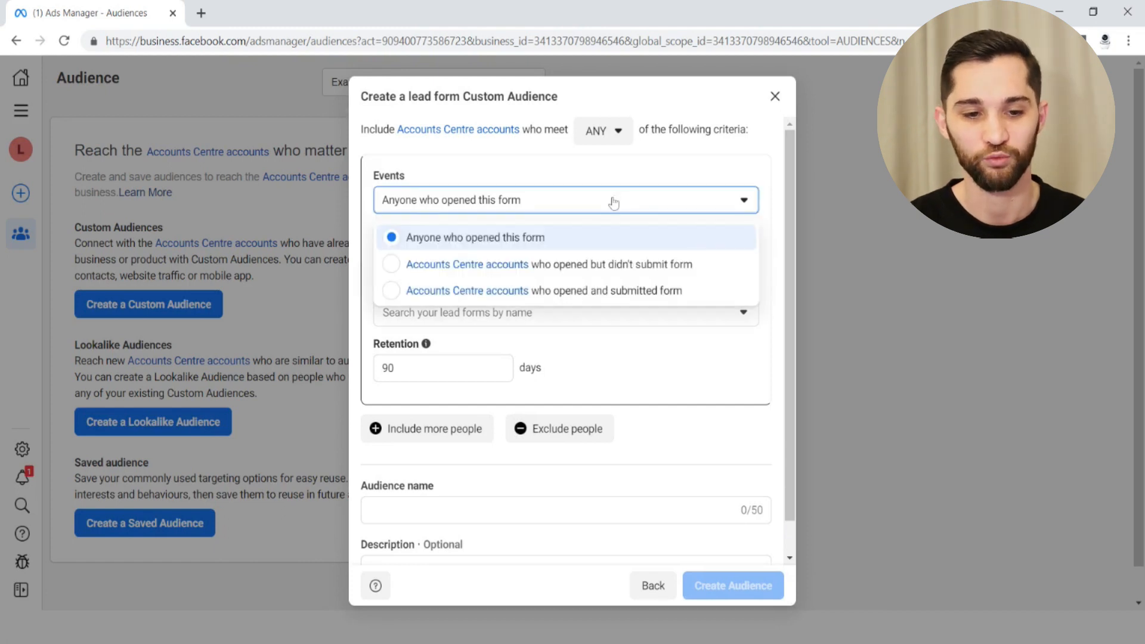